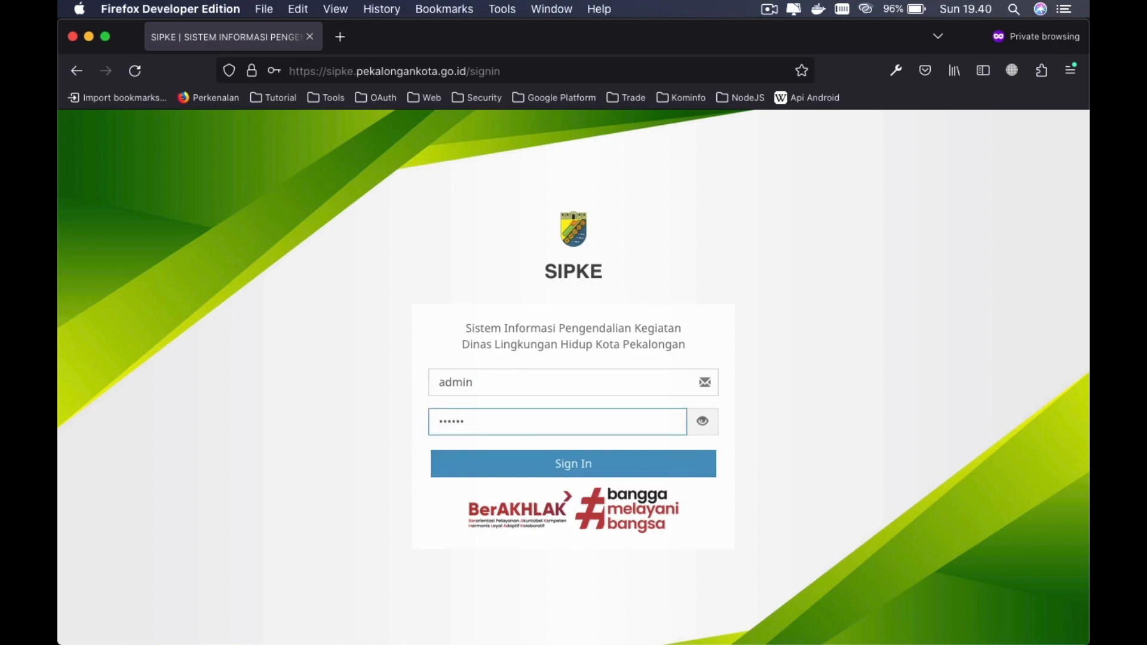
- Submit the admin username and password to reach the SIPKE dashboard
{"action": "key", "text": "Return"}
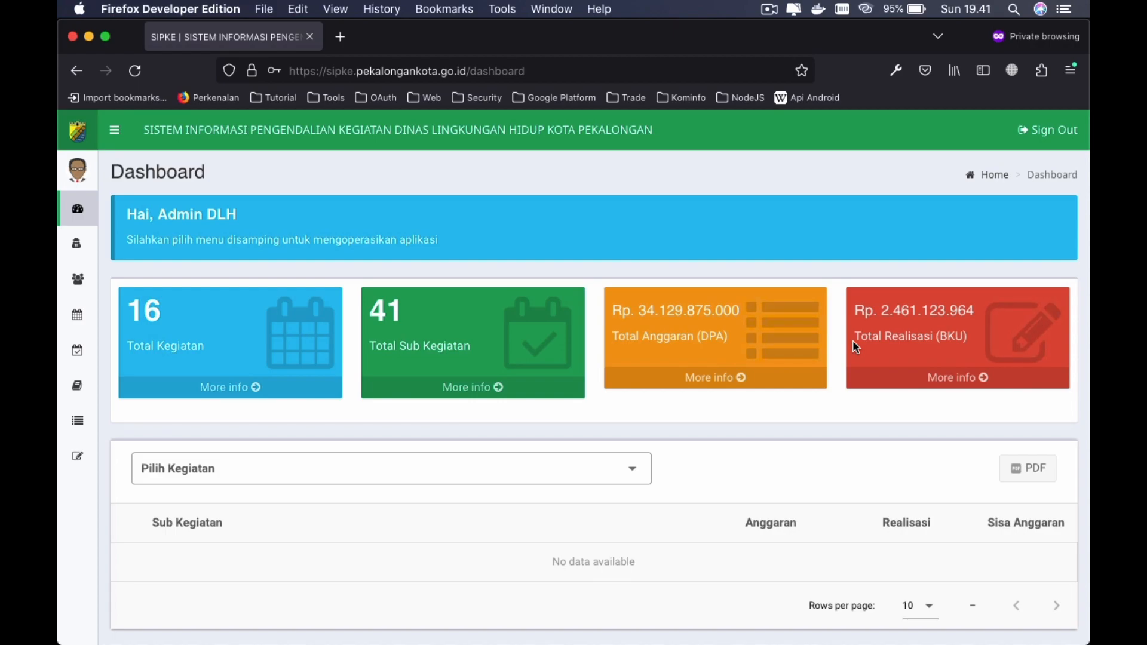
- Scroll down the dashboard and open the Pilih Kegiatan dropdown
{"action": "scroll", "coordinate": [675, 421], "scroll_direction": "down", "scroll_amount": 3}
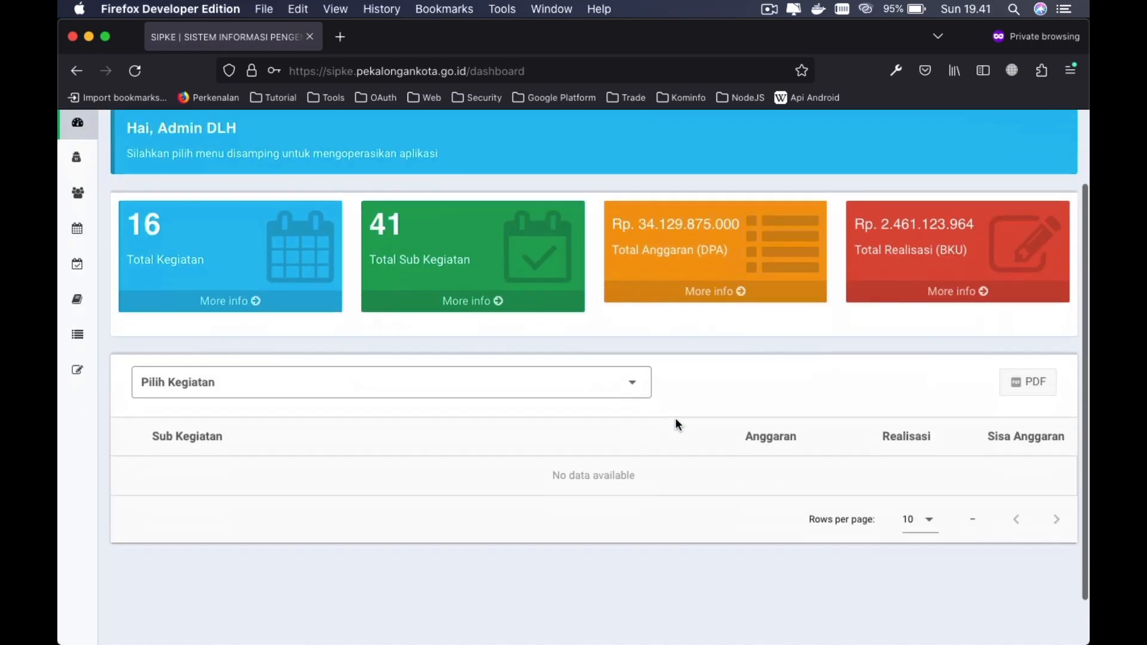
{"action": "scroll", "coordinate": [730, 325], "scroll_direction": "down", "scroll_amount": 2}
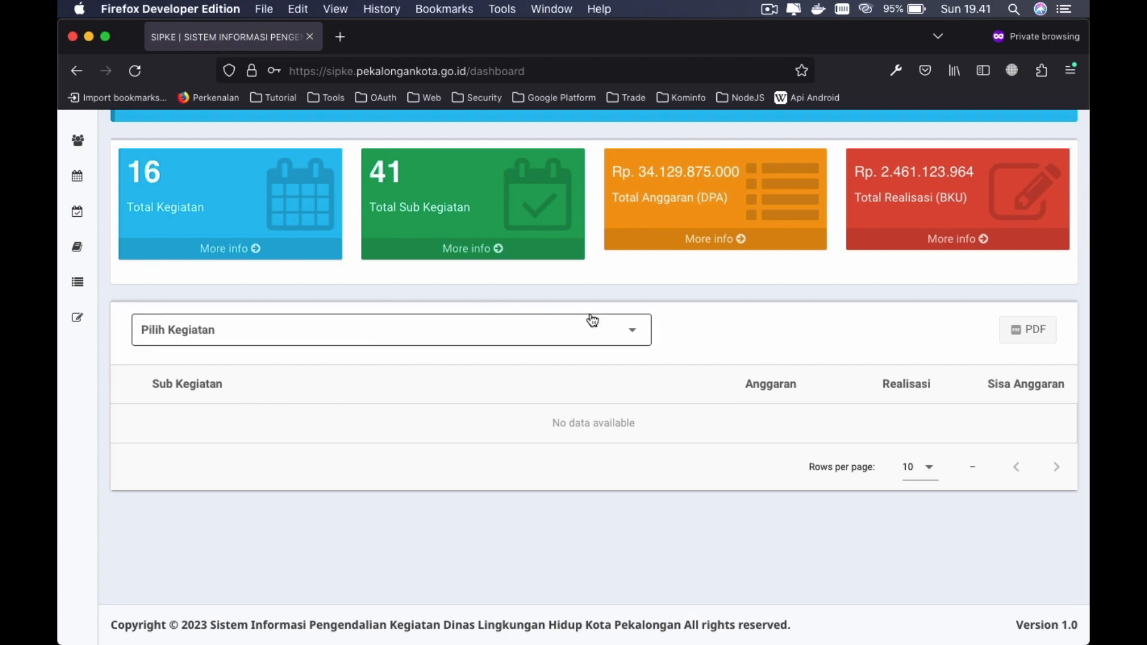
{"action": "scroll", "coordinate": [592, 320], "scroll_direction": "up", "scroll_amount": 3}
{"action": "scroll", "coordinate": [626, 322], "scroll_direction": "down", "scroll_amount": 2}
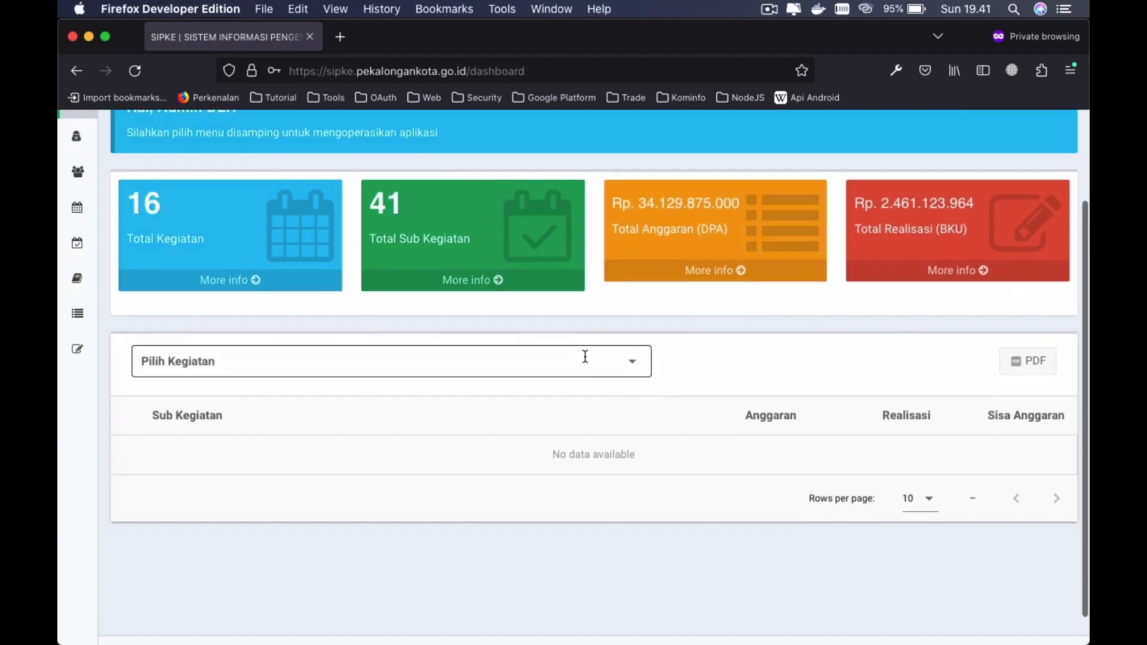
{"action": "left_click", "coordinate": [585, 357]}
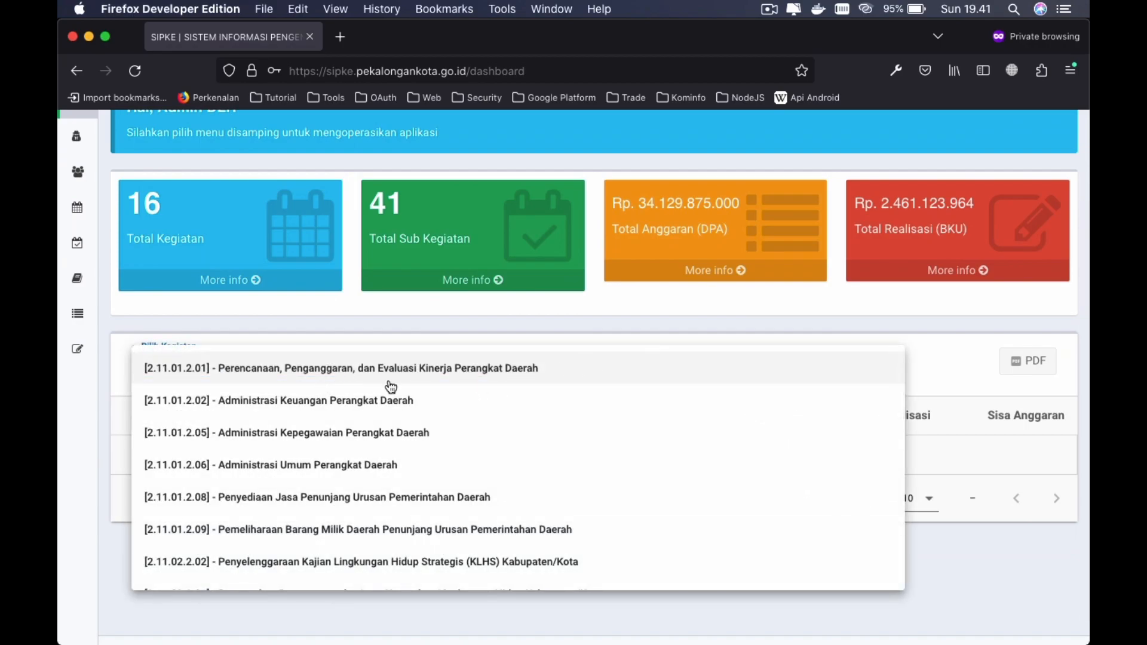
- Select kegiatan 2.11.01.2.01 and expand its first sub-kegiatan row
{"action": "left_click", "coordinate": [503, 377]}
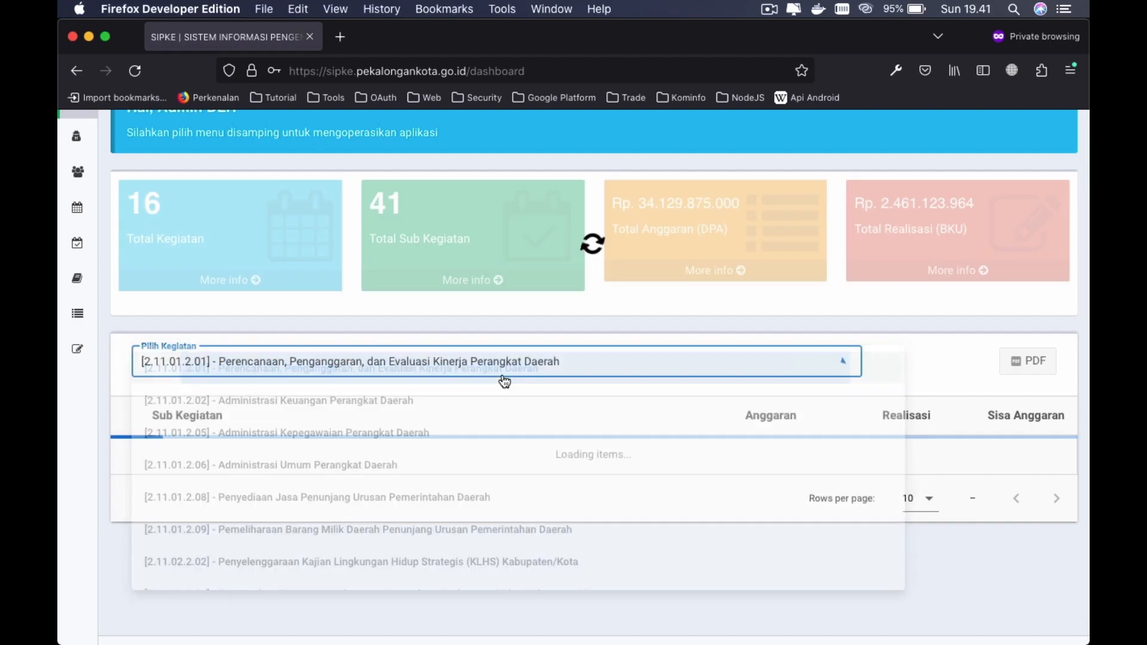
{"action": "scroll", "coordinate": [682, 408], "scroll_direction": "down", "scroll_amount": 1}
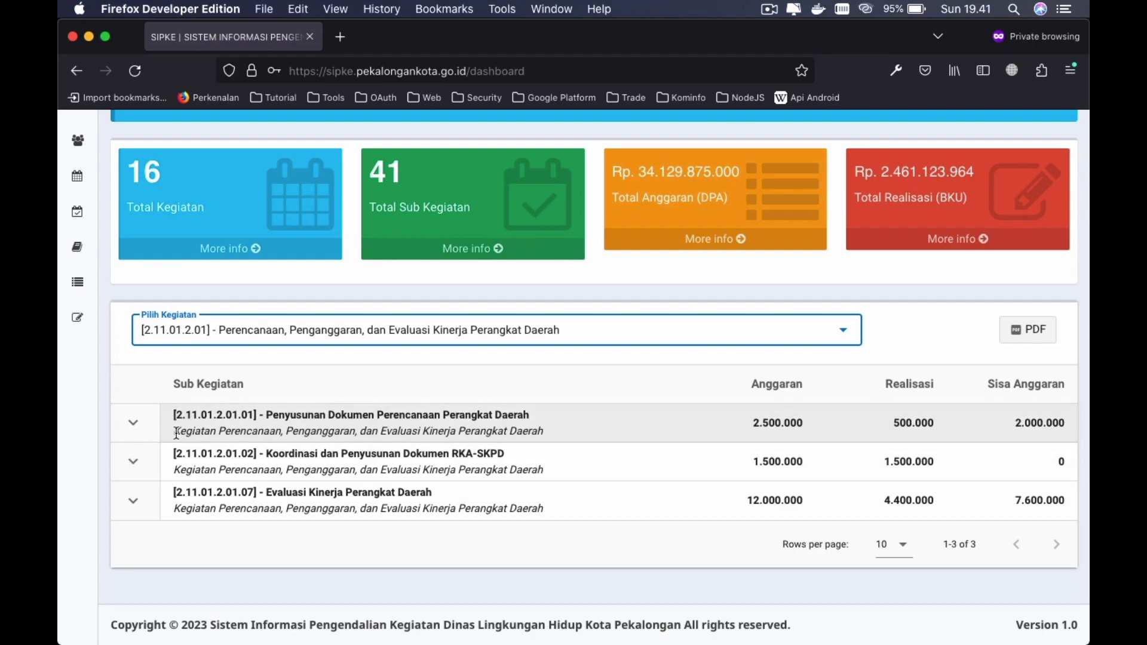
{"action": "left_click", "coordinate": [134, 428]}
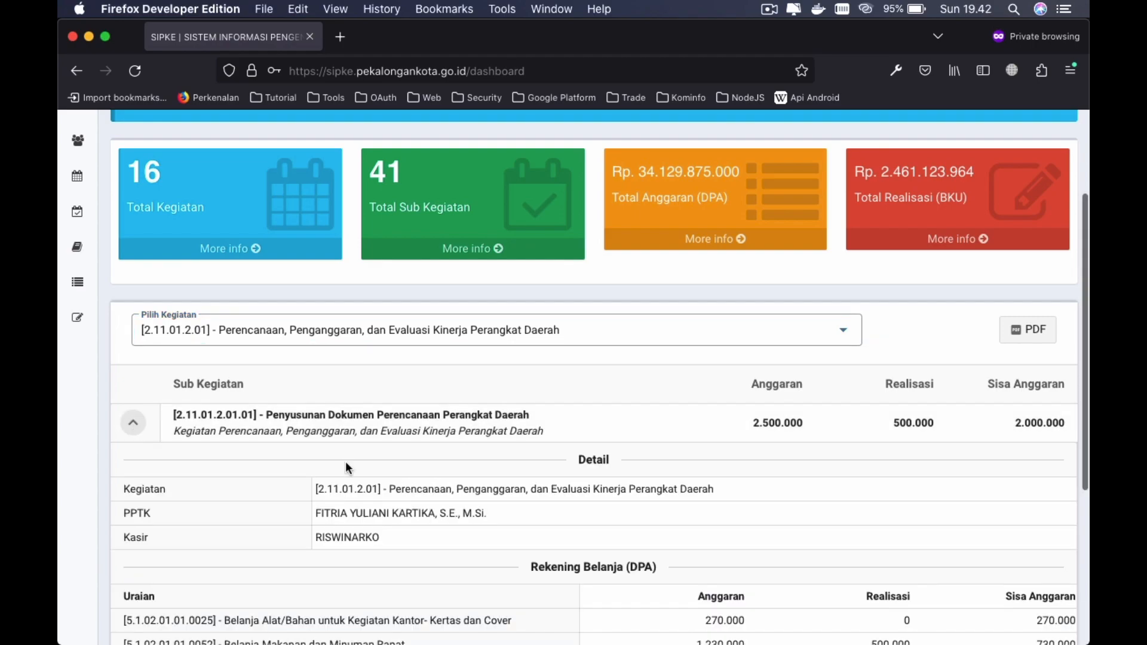
- Scroll through the expanded sub-kegiatan detail and its DPA spending accounts
{"action": "scroll", "coordinate": [345, 461], "scroll_direction": "down", "scroll_amount": 3}
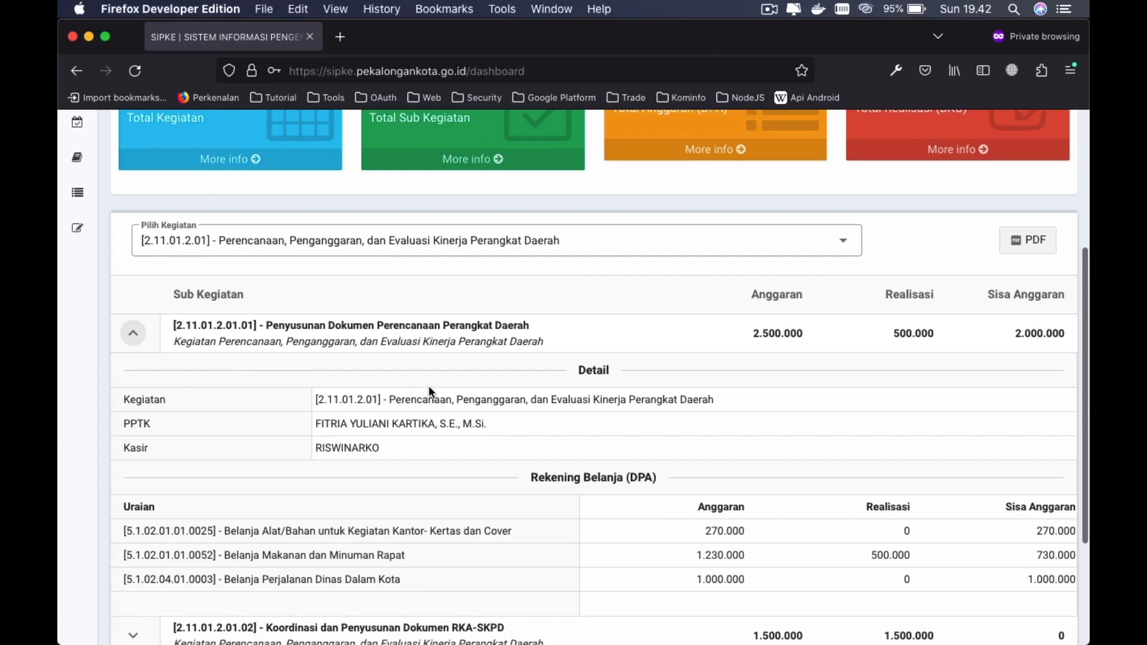
{"action": "scroll", "coordinate": [430, 389], "scroll_direction": "down", "scroll_amount": 1}
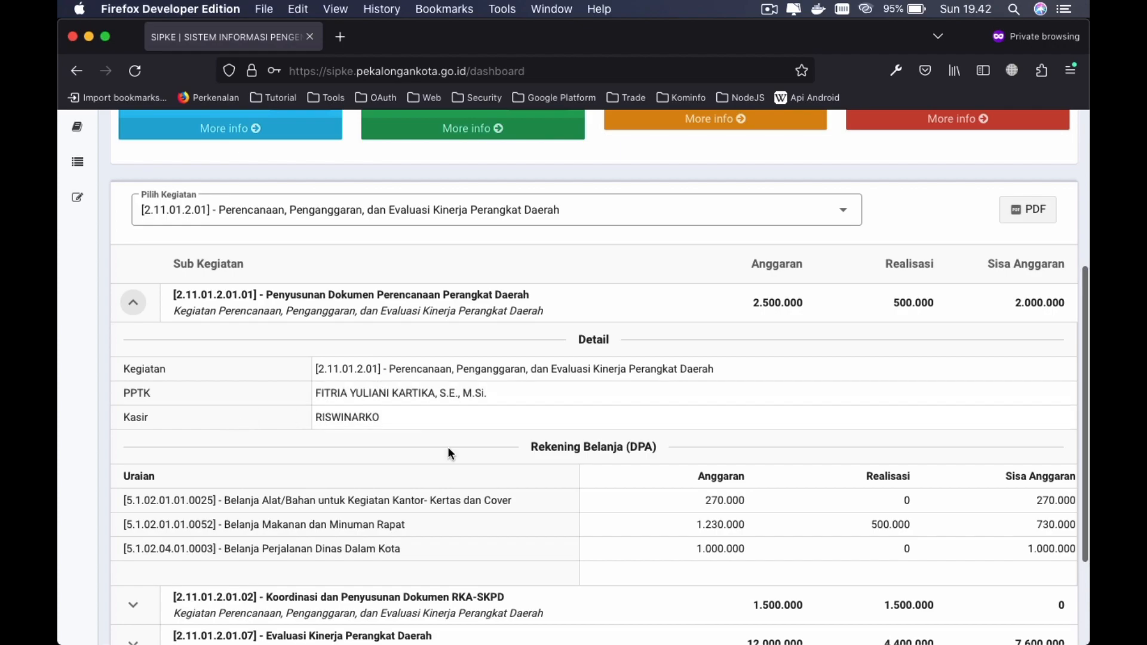
{"action": "scroll", "coordinate": [449, 452], "scroll_direction": "down", "scroll_amount": 2}
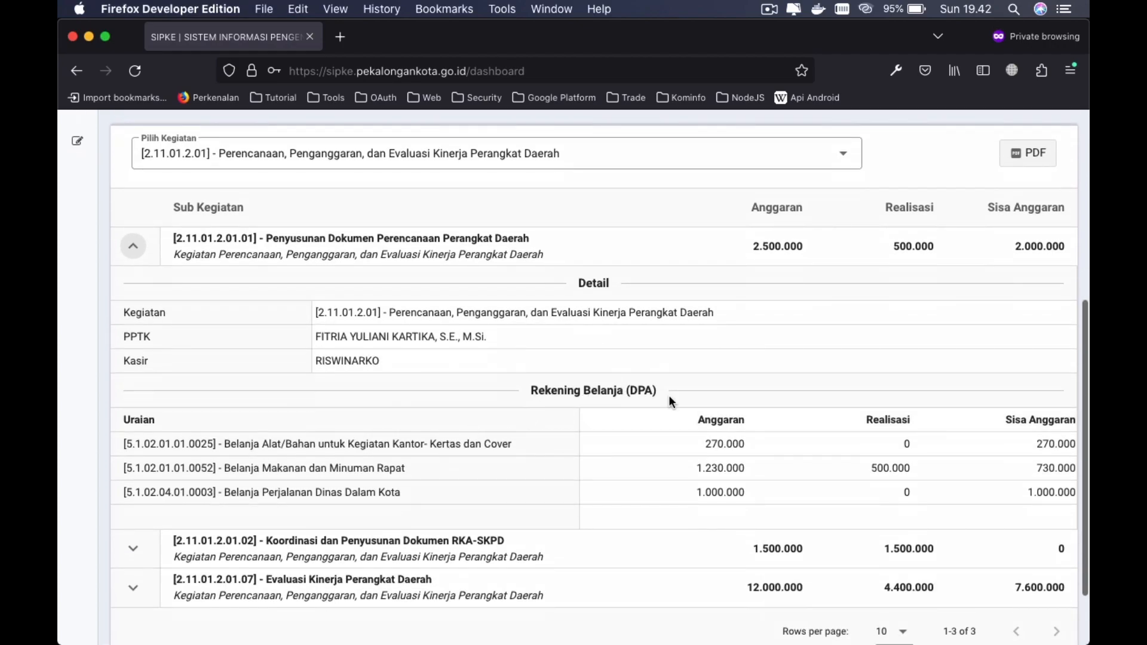
{"action": "scroll", "coordinate": [669, 395], "scroll_direction": "down", "scroll_amount": 2}
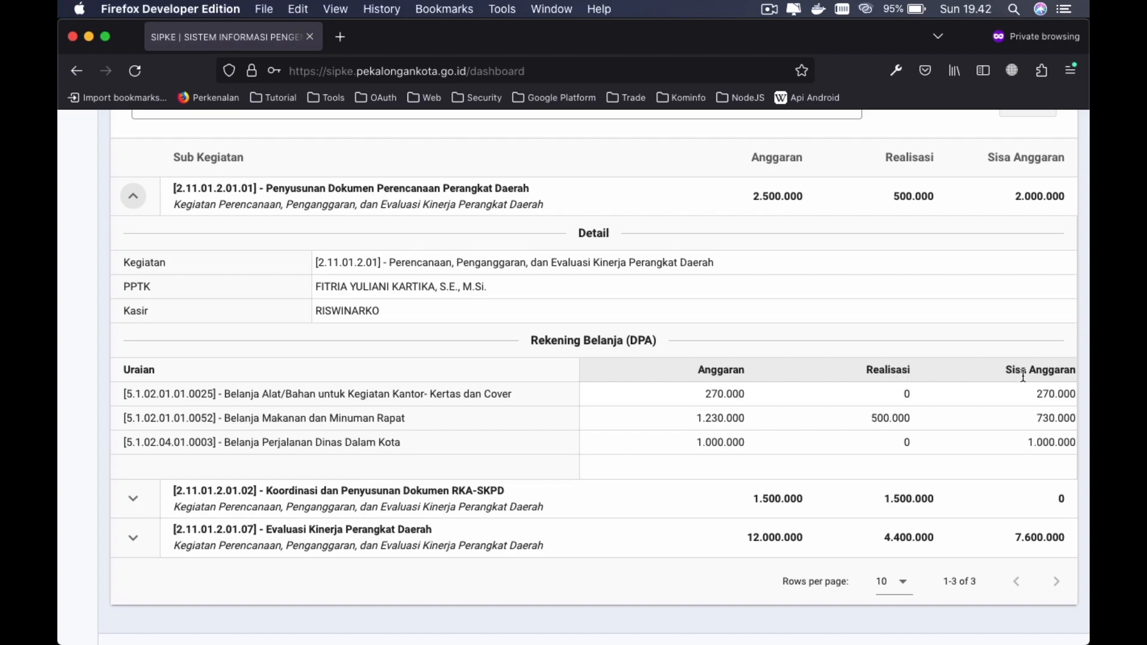
{"action": "scroll", "coordinate": [771, 405], "scroll_direction": "up", "scroll_amount": 6}
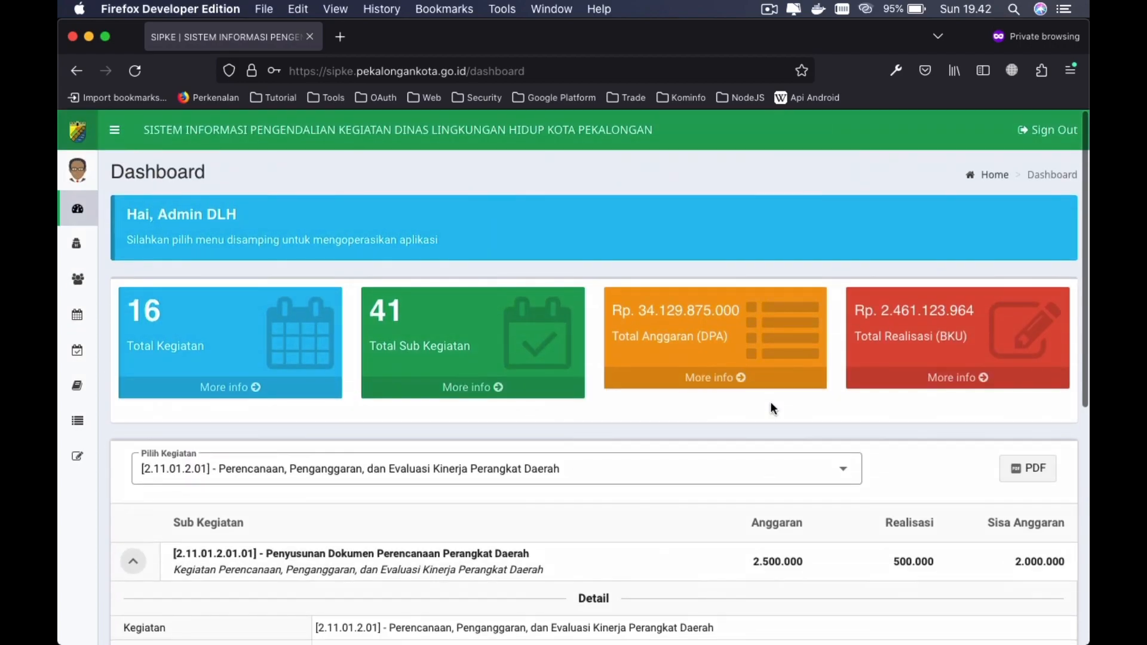
{"action": "scroll", "coordinate": [837, 443], "scroll_direction": "down", "scroll_amount": 3}
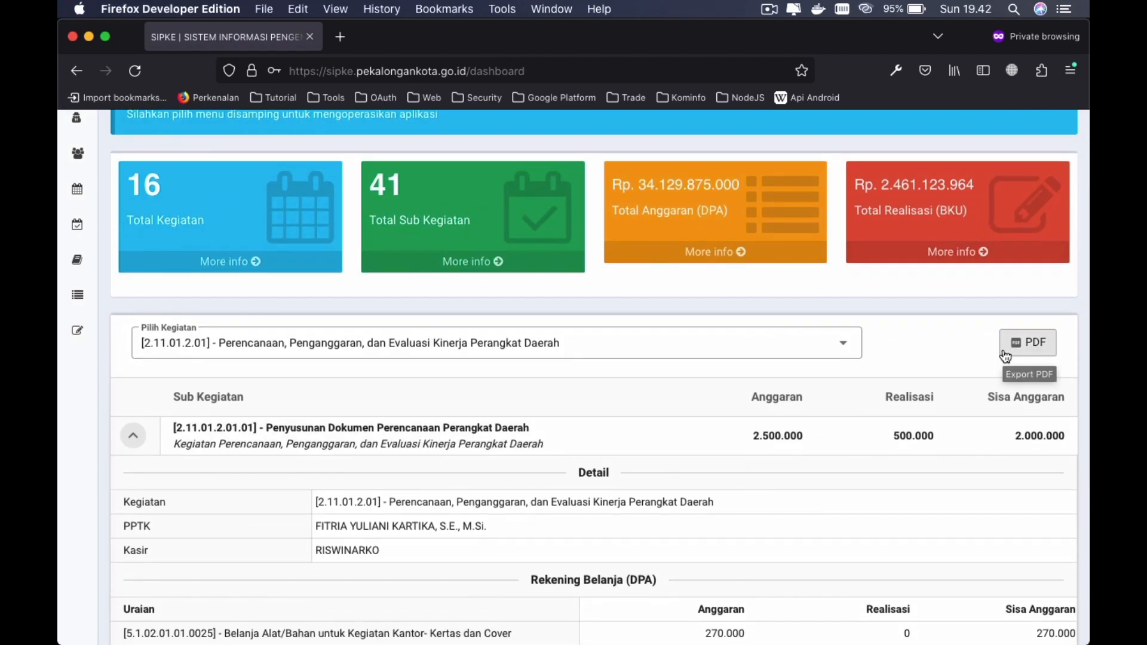
{"action": "scroll", "coordinate": [850, 453], "scroll_direction": "down", "scroll_amount": 2}
{"action": "scroll", "coordinate": [191, 398], "scroll_direction": "down", "scroll_amount": 3}
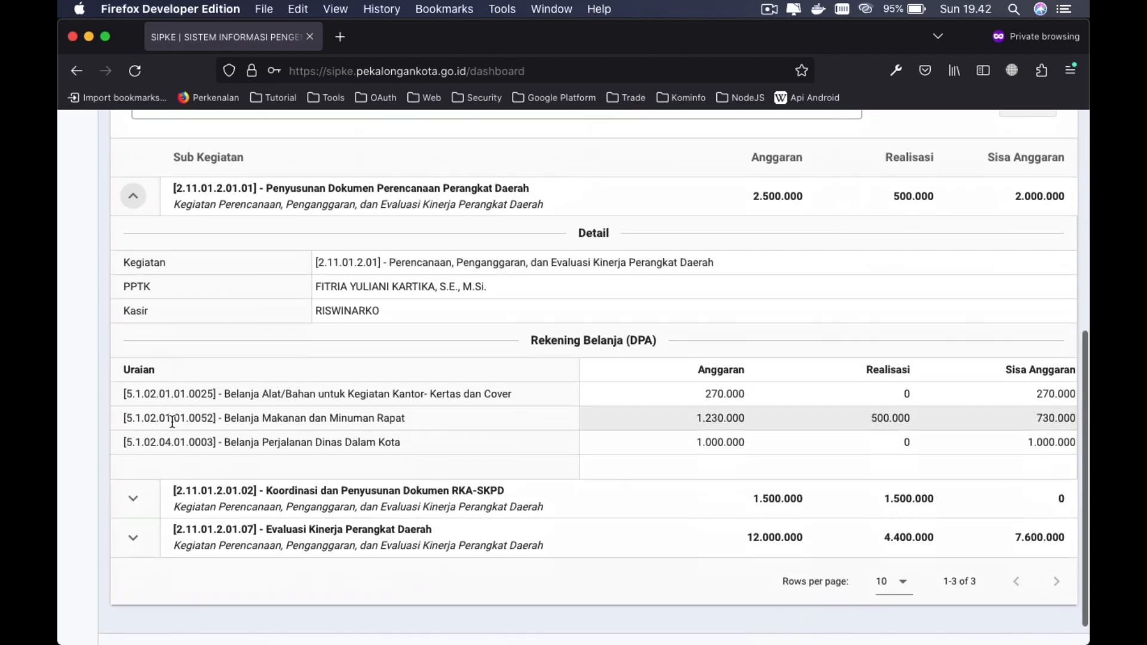
{"action": "scroll", "coordinate": [790, 435], "scroll_direction": "up", "scroll_amount": 5}
- Export the realisation report as PDF and allow pop-ups for the SIPKE site
{"action": "left_click", "coordinate": [1027, 360]}
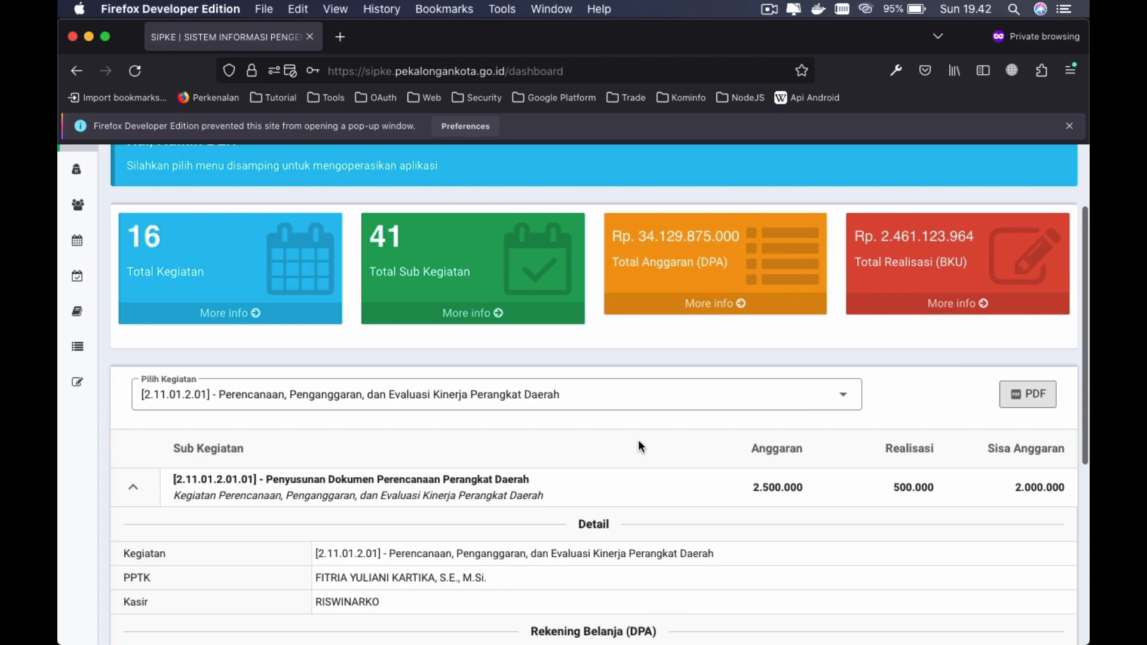
{"action": "left_click", "coordinate": [472, 123]}
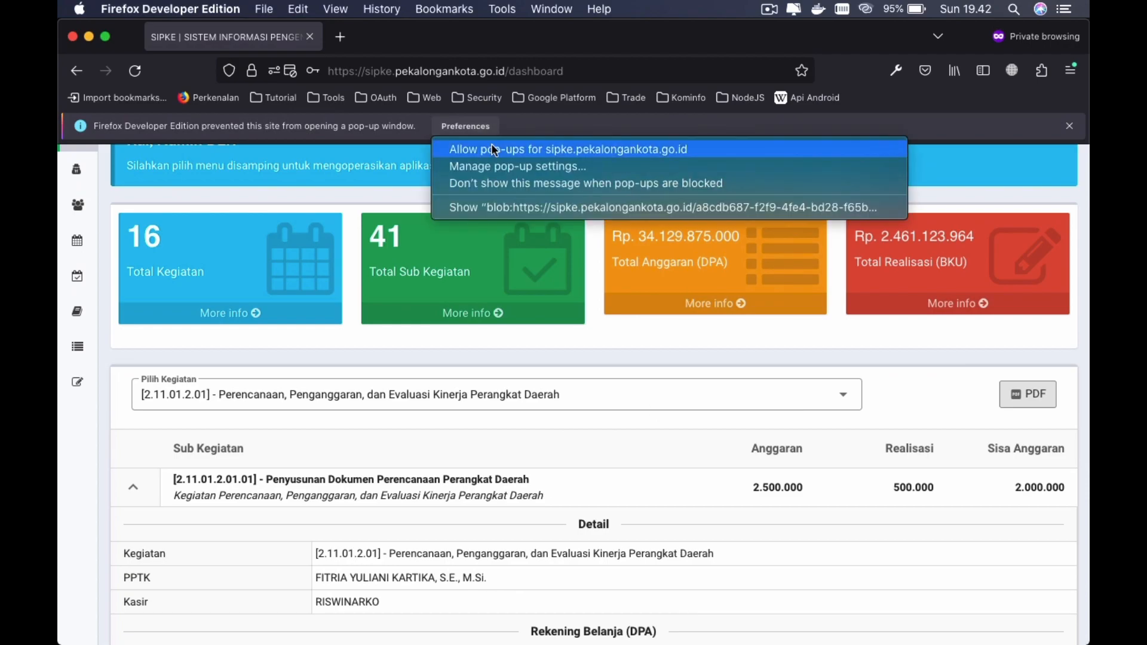
{"action": "left_click", "coordinate": [491, 146]}
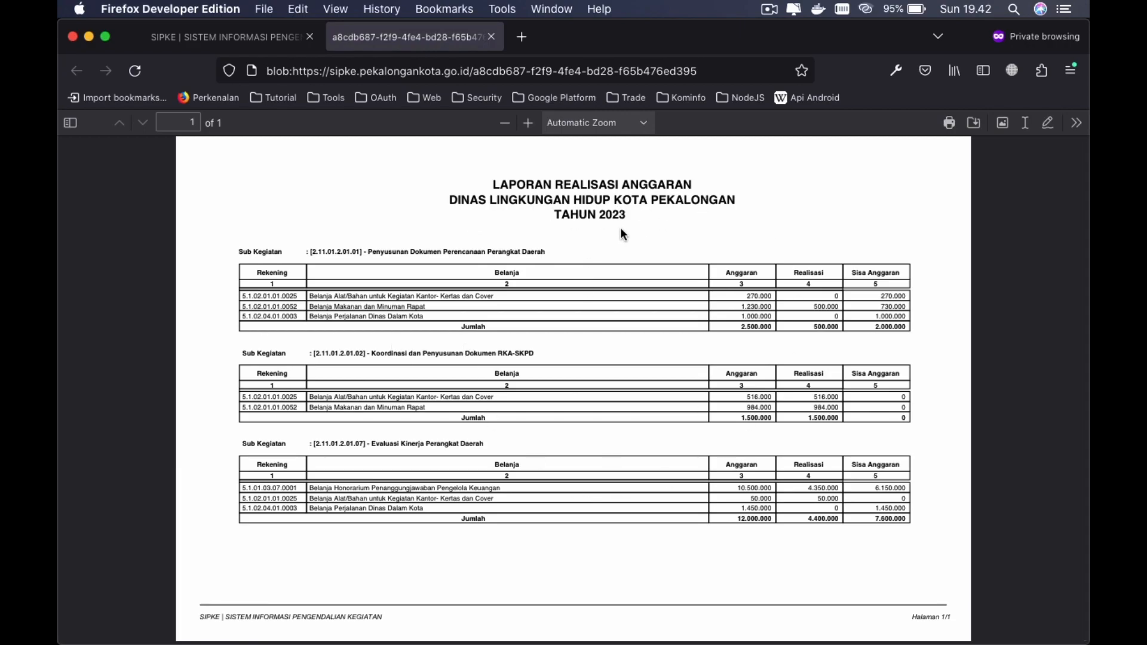
- View the Laporan Realisasi Anggaran PDF at Actual Size, then return to the SIPKE tab
{"action": "left_click", "coordinate": [587, 123]}
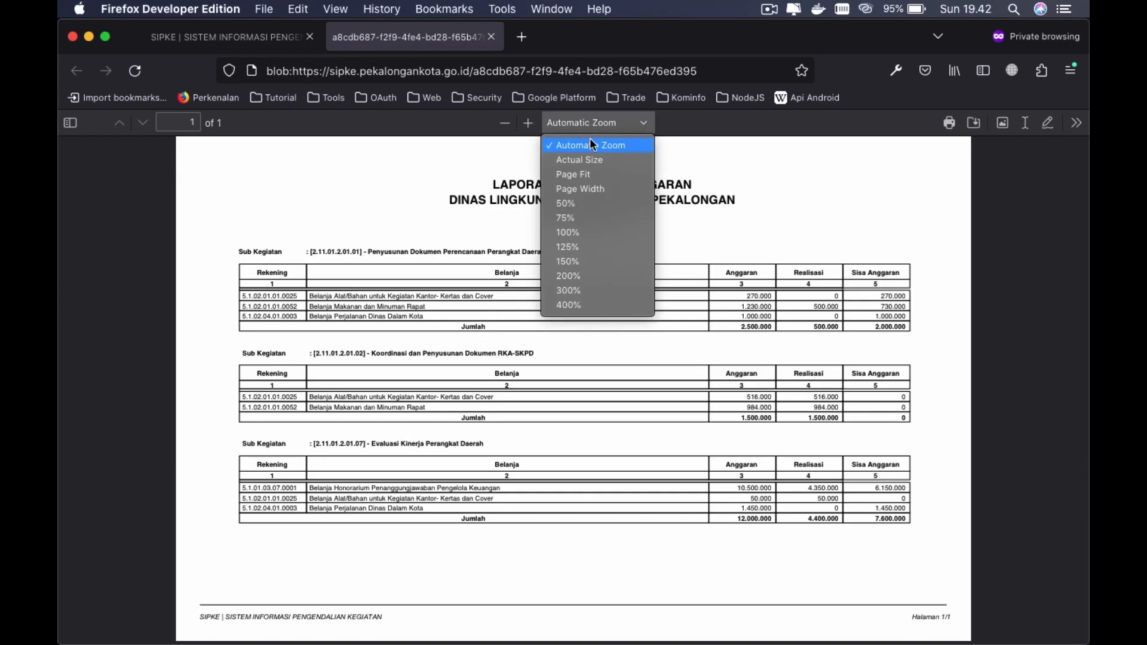
{"action": "left_click", "coordinate": [595, 161]}
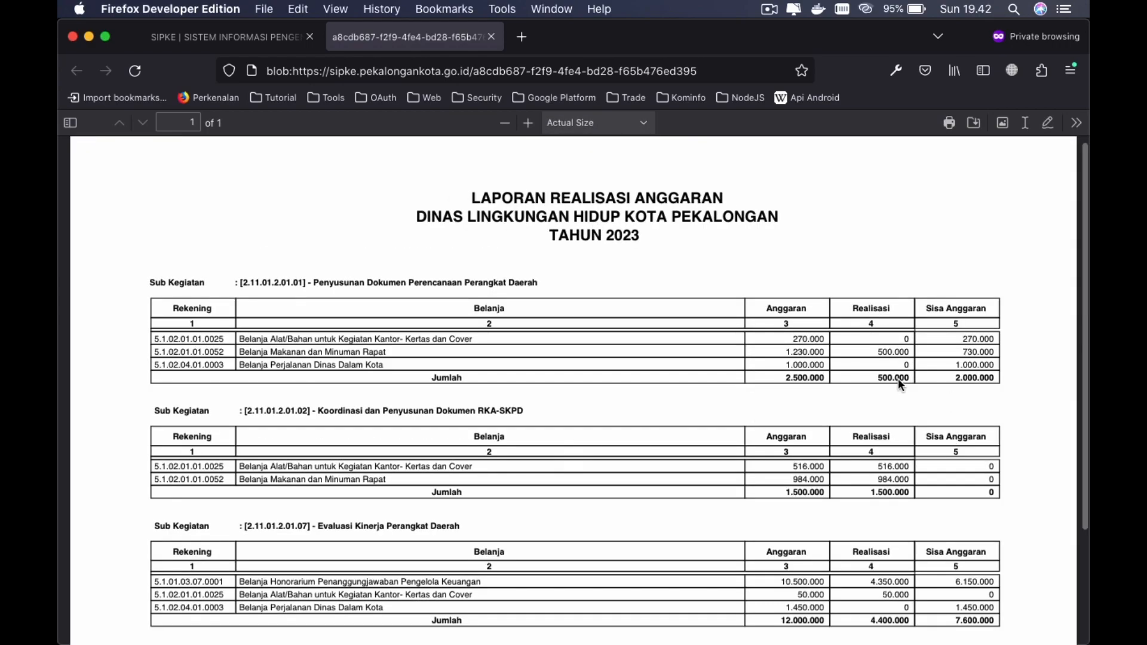
{"action": "scroll", "coordinate": [654, 350], "scroll_direction": "down", "scroll_amount": 5}
{"action": "scroll", "coordinate": [654, 349], "scroll_direction": "up", "scroll_amount": 5}
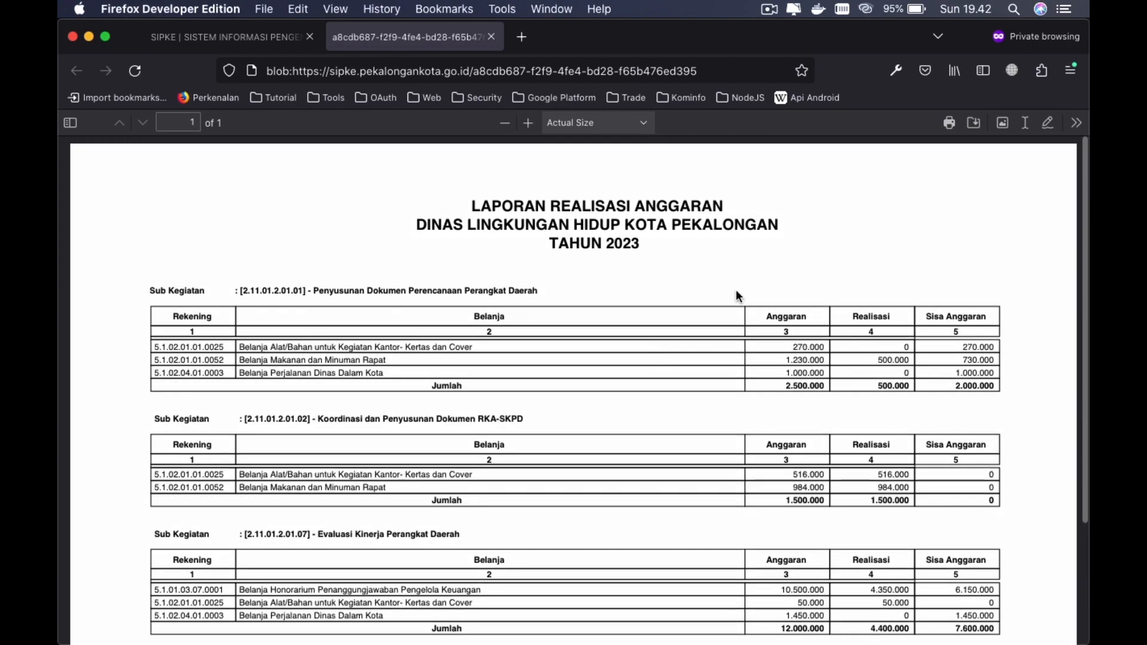
{"action": "left_click", "coordinate": [261, 44]}
{"action": "scroll", "coordinate": [542, 286], "scroll_direction": "up", "scroll_amount": 2}
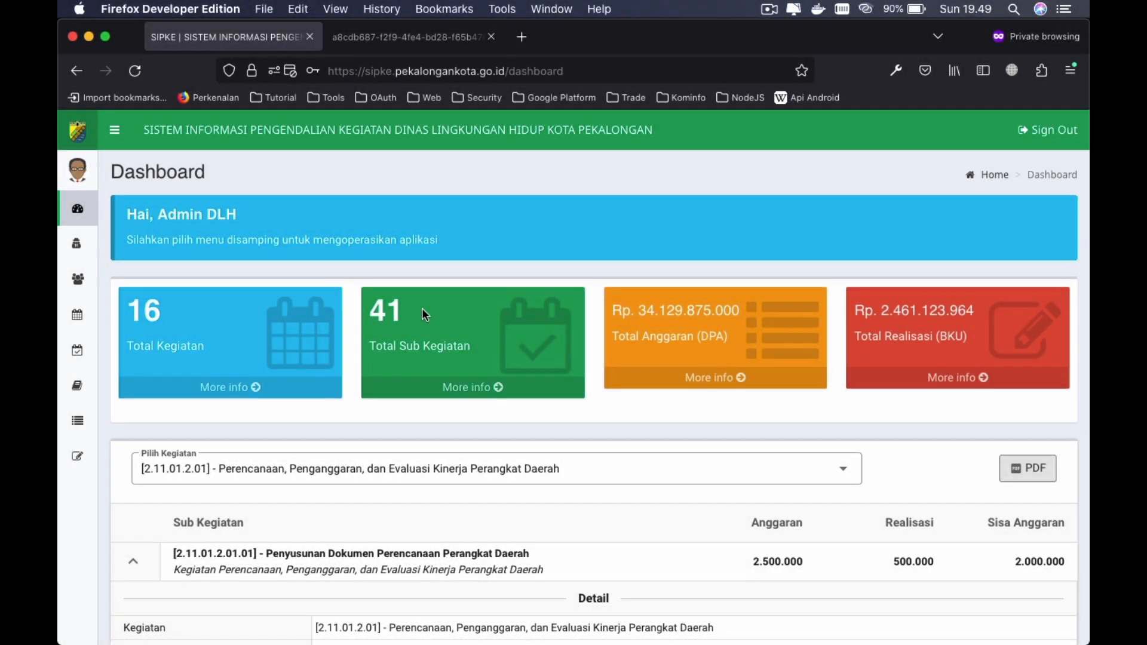
- Go to the Daftar Pengguna user list
{"action": "left_click", "coordinate": [76, 245]}
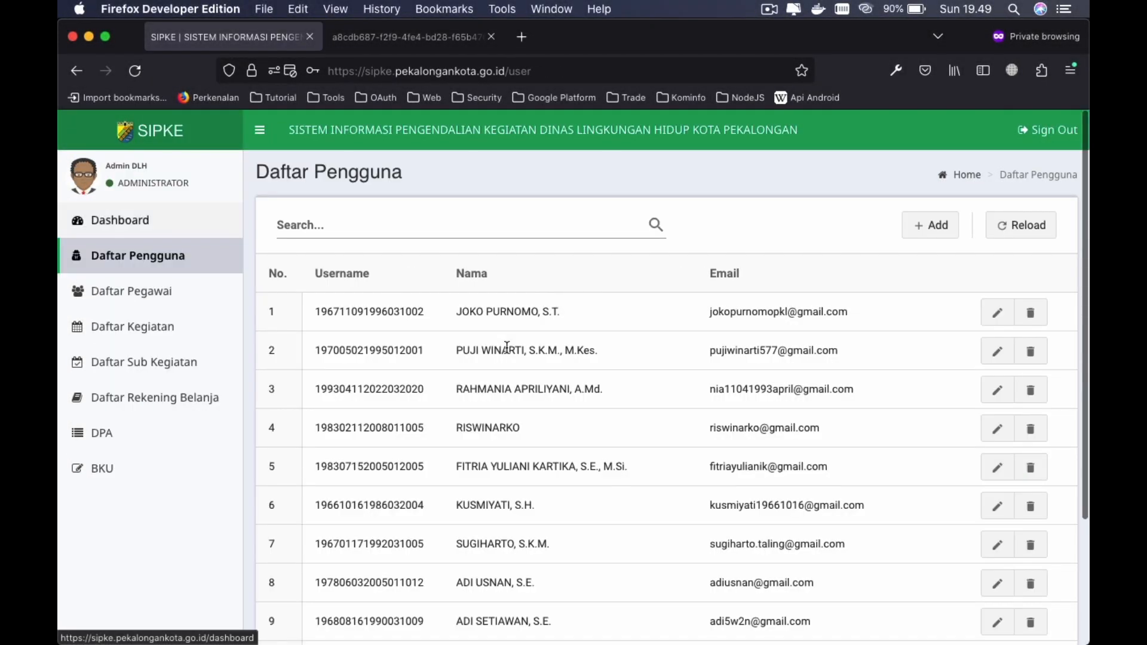
{"action": "scroll", "coordinate": [687, 465], "scroll_direction": "down", "scroll_amount": 5}
{"action": "scroll", "coordinate": [687, 466], "scroll_direction": "up", "scroll_amount": 5}
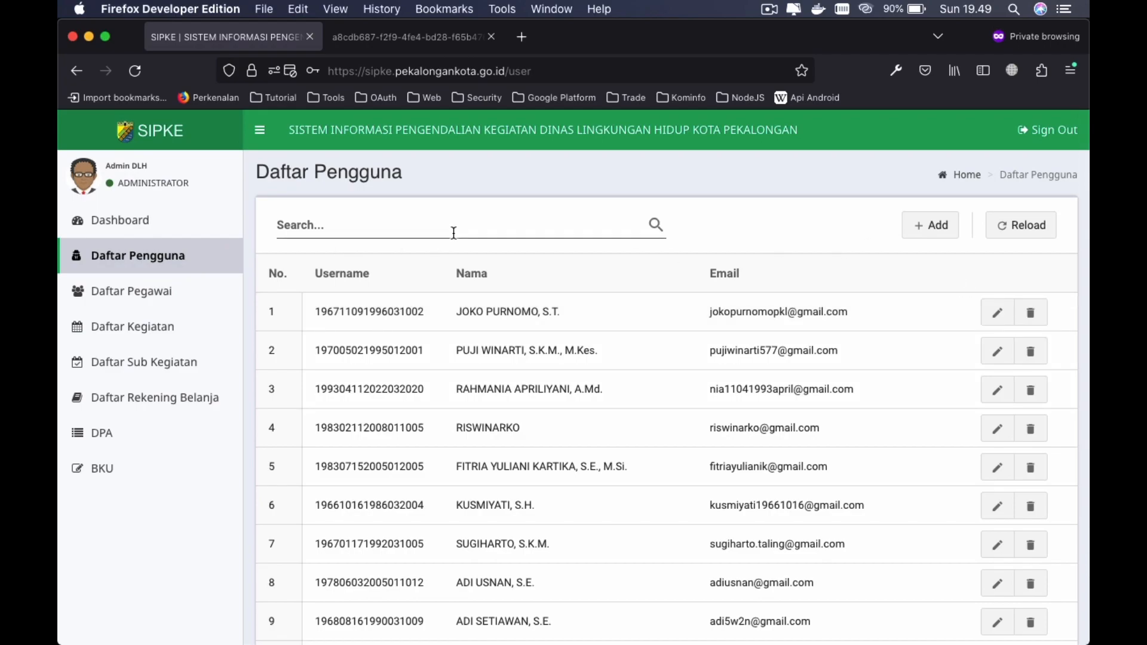
- Search the user list for 'kok', then clear the search
{"action": "left_click", "coordinate": [333, 227]}
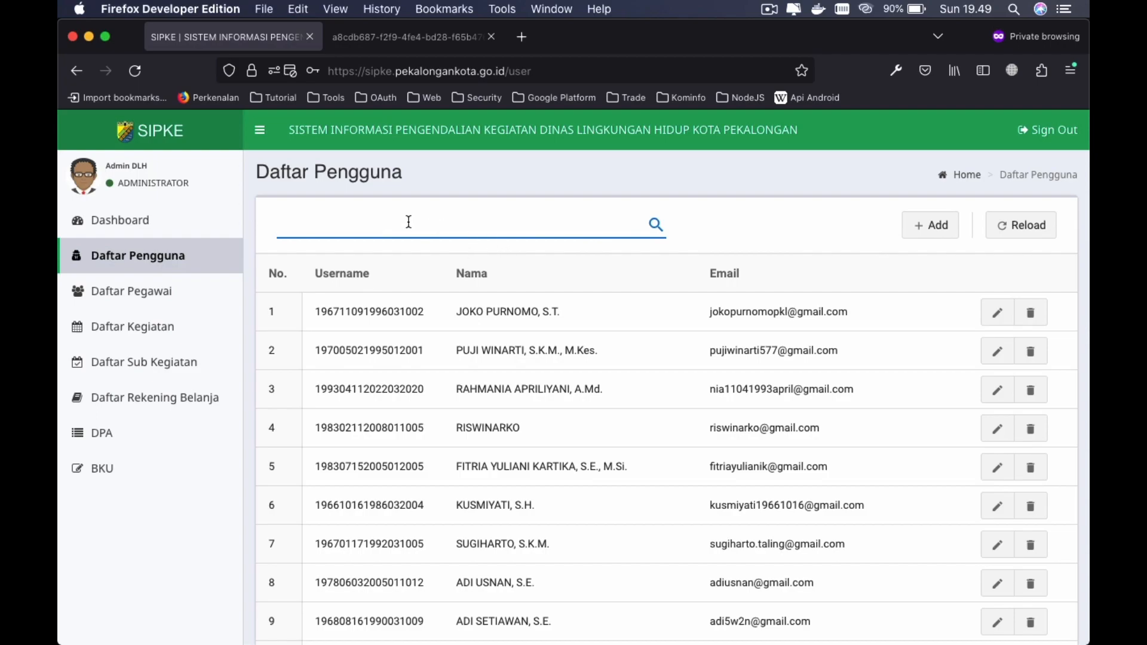
{"action": "type", "text": "kok"}
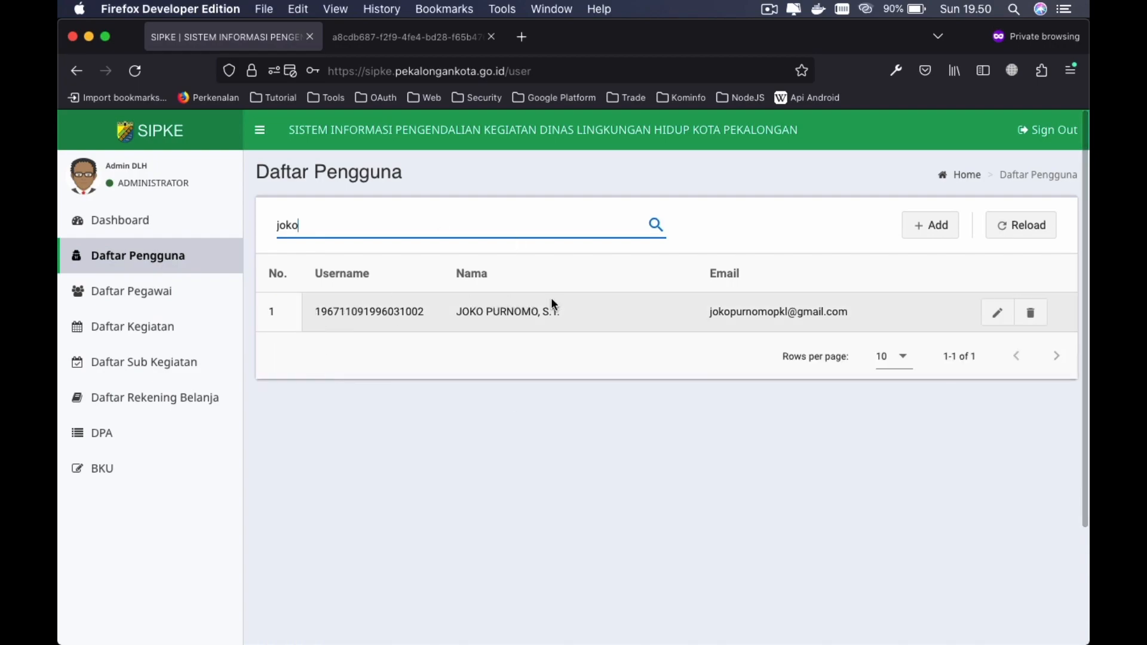
{"action": "left_click", "coordinate": [386, 225]}
{"action": "key", "text": "super+a"}
{"action": "key", "text": "BackSpace"}
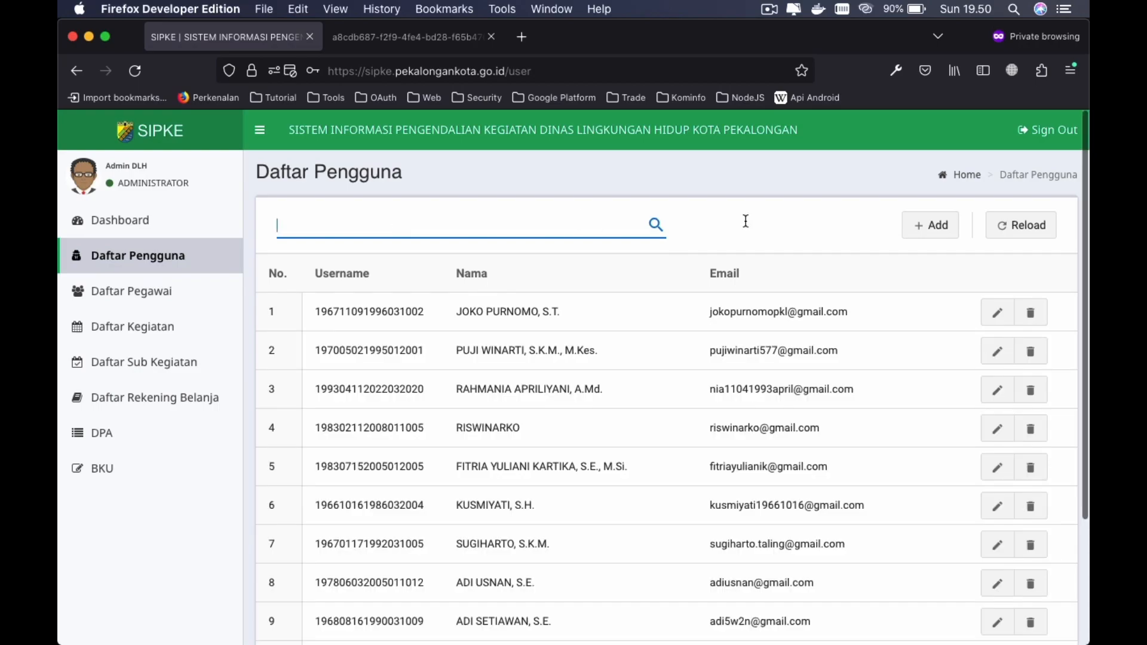
- Bring up the blank Buat User Baru form with the Add button
{"action": "scroll", "coordinate": [807, 453], "scroll_direction": "down", "scroll_amount": 5}
{"action": "scroll", "coordinate": [807, 454], "scroll_direction": "up", "scroll_amount": 4}
{"action": "scroll", "coordinate": [807, 454], "scroll_direction": "up", "scroll_amount": 1}
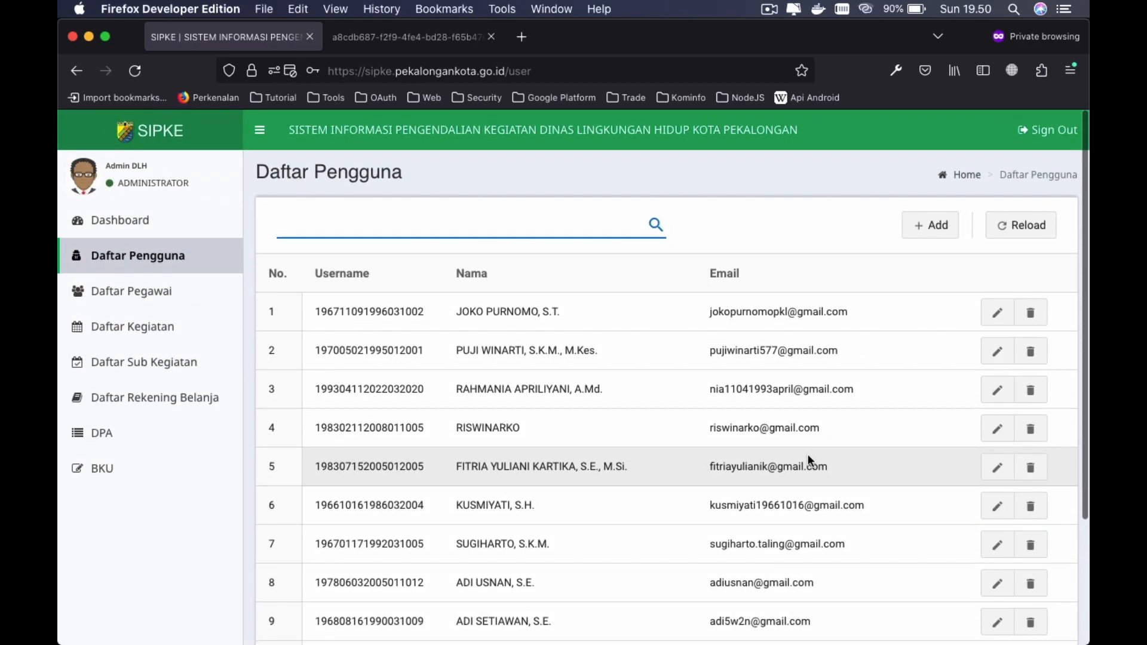
{"action": "left_click", "coordinate": [930, 224]}
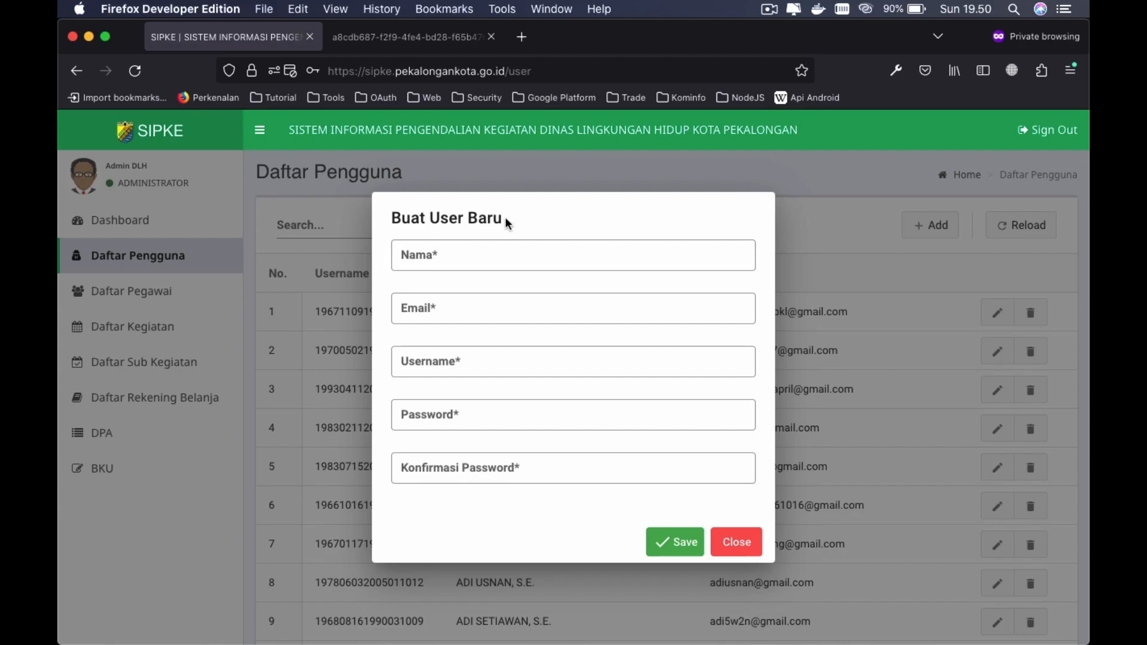
- Try saving the Buat User Baru form before filling in the Nama field
{"action": "left_click", "coordinate": [399, 256]}
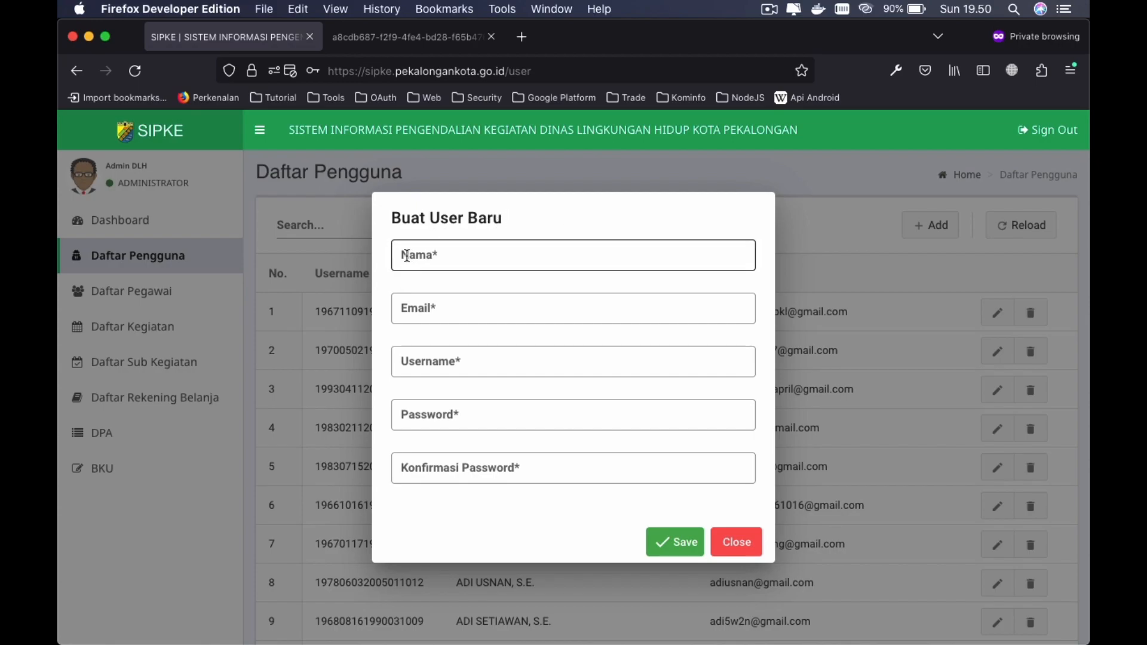
{"action": "left_click", "coordinate": [448, 255]}
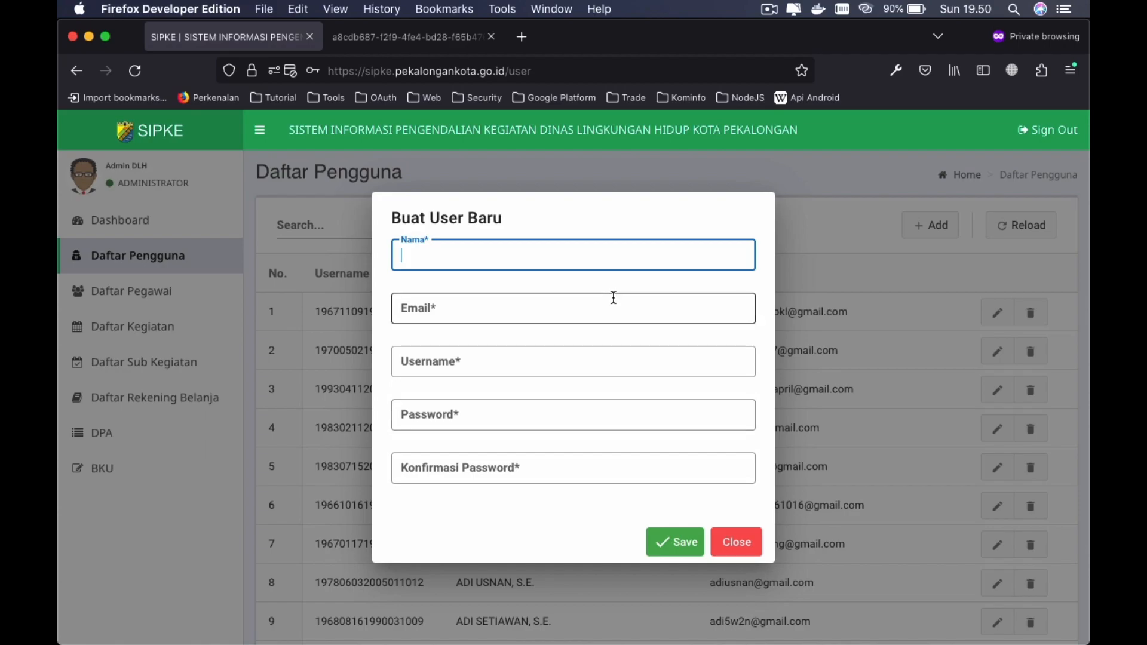
{"action": "left_click", "coordinate": [663, 542]}
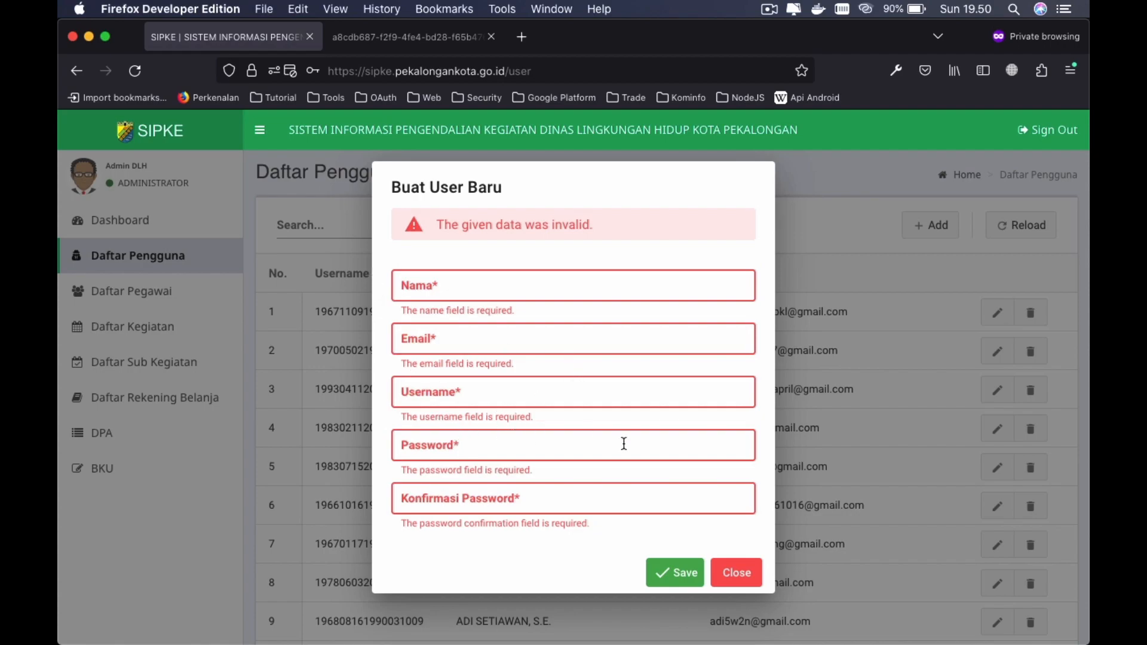
- Enter the new user's full name, e-mail, username, password and confirmation, then save
{"action": "left_click", "coordinate": [465, 291]}
{"action": "key", "text": "Tab"}
{"action": "key", "text": "Tab"}
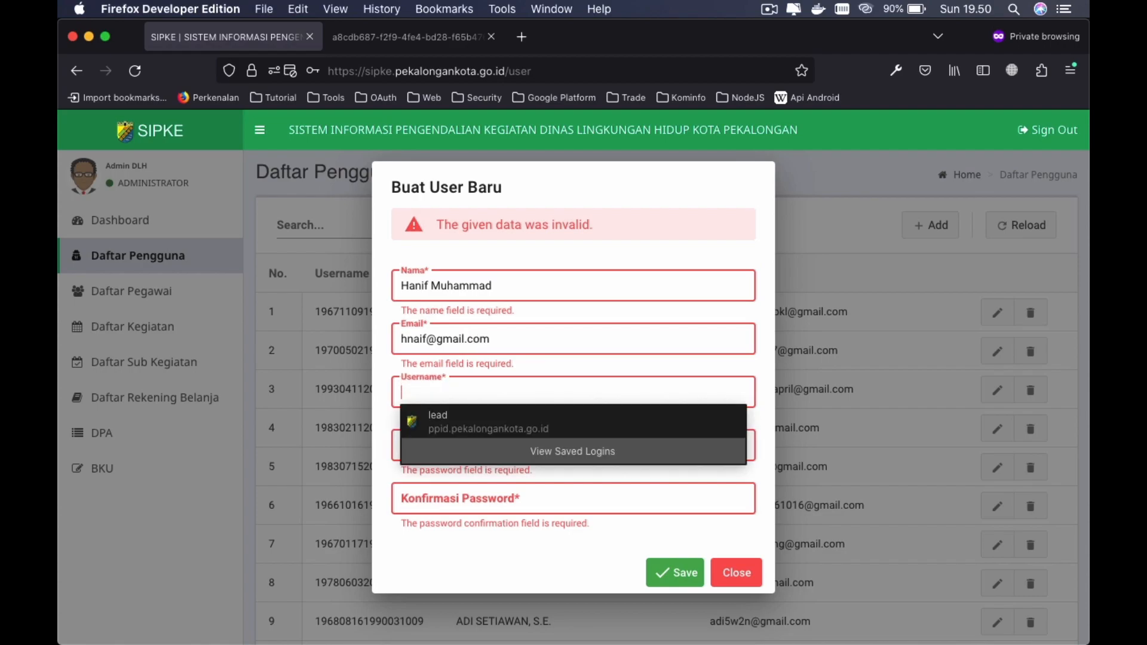
{"action": "type", "text": "hanif"}
{"action": "key", "text": "Tab"}
{"action": "type", "text": "12"}
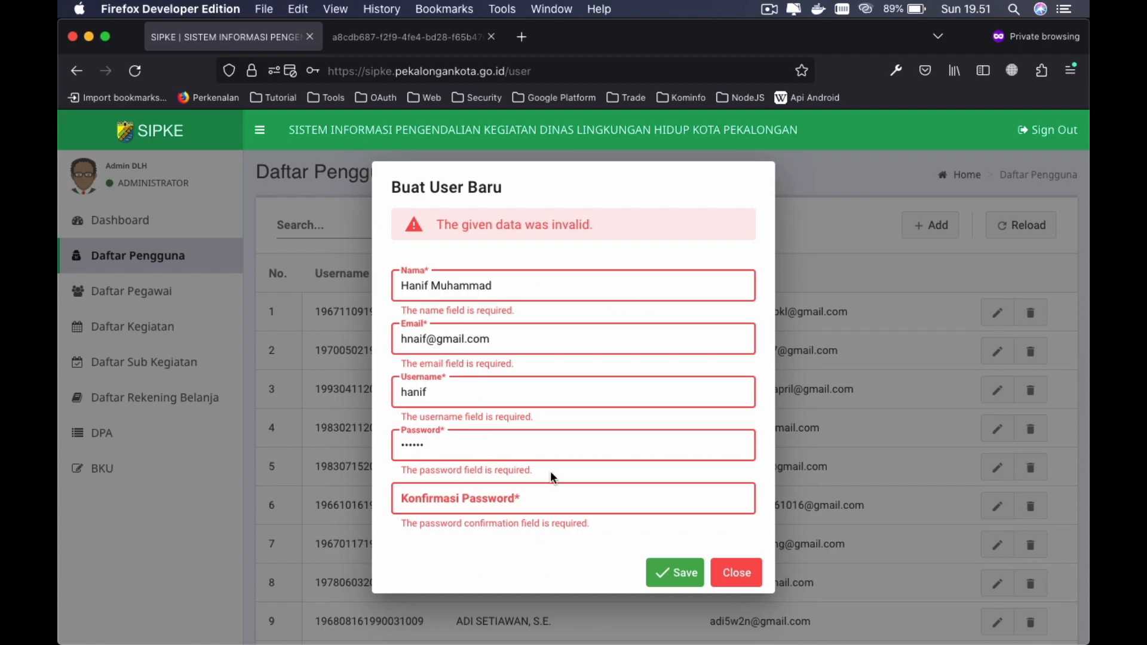
{"action": "left_click", "coordinate": [481, 497]}
{"action": "type", "text": "123"}
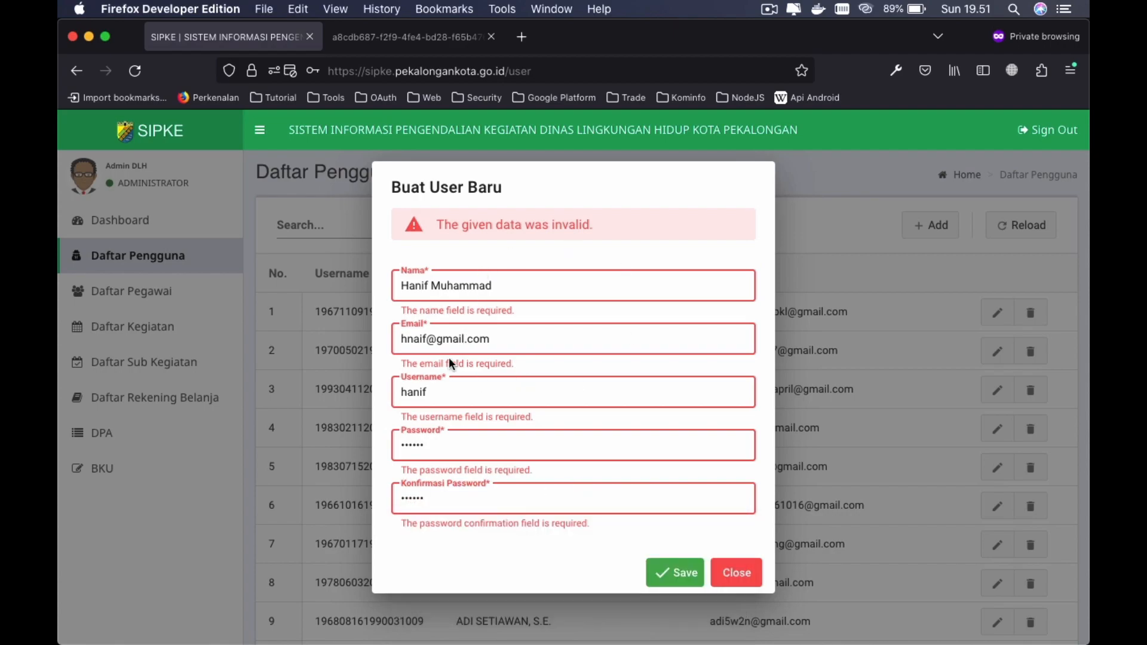
{"action": "left_click", "coordinate": [661, 578]}
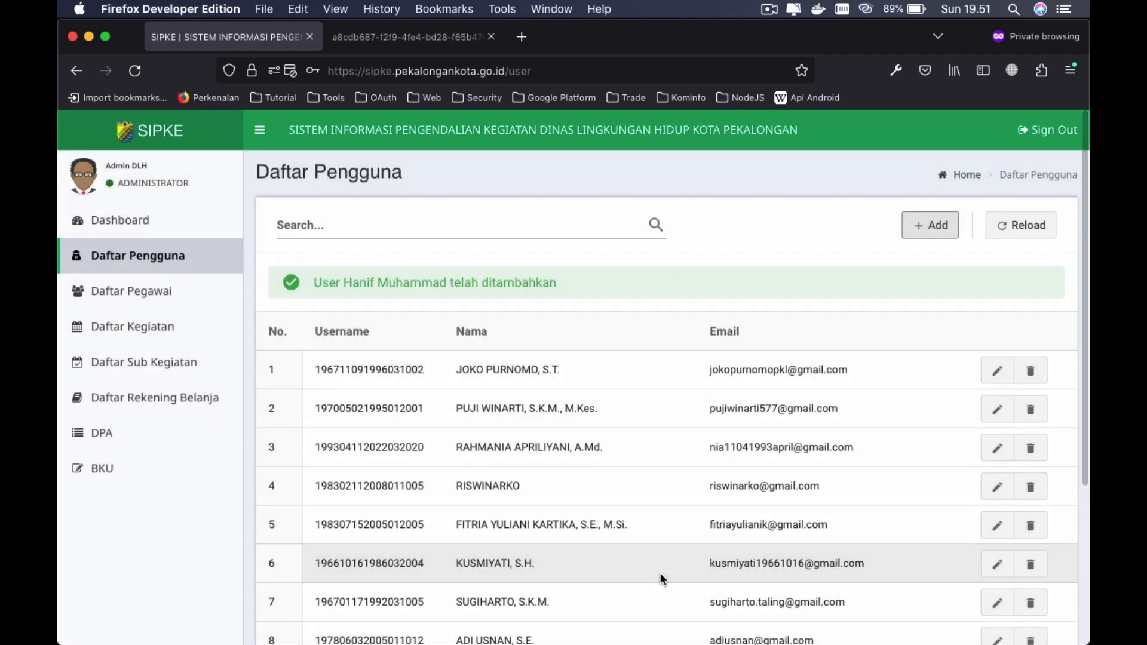
- Page through Daftar Pengguna to rows 21-24, where the new user is entry 24
{"action": "scroll", "coordinate": [740, 486], "scroll_direction": "down", "scroll_amount": 4}
{"action": "scroll", "coordinate": [705, 358], "scroll_direction": "up", "scroll_amount": 4}
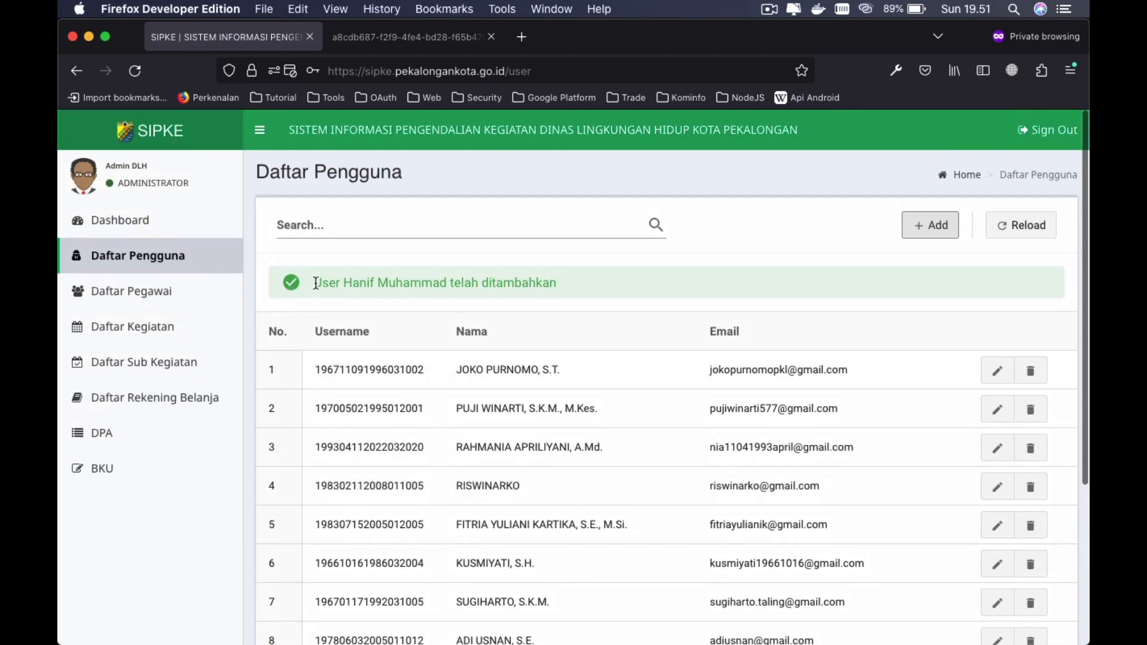
{"action": "left_click_drag", "start_coordinate": [315, 283], "coordinate": [546, 298]}
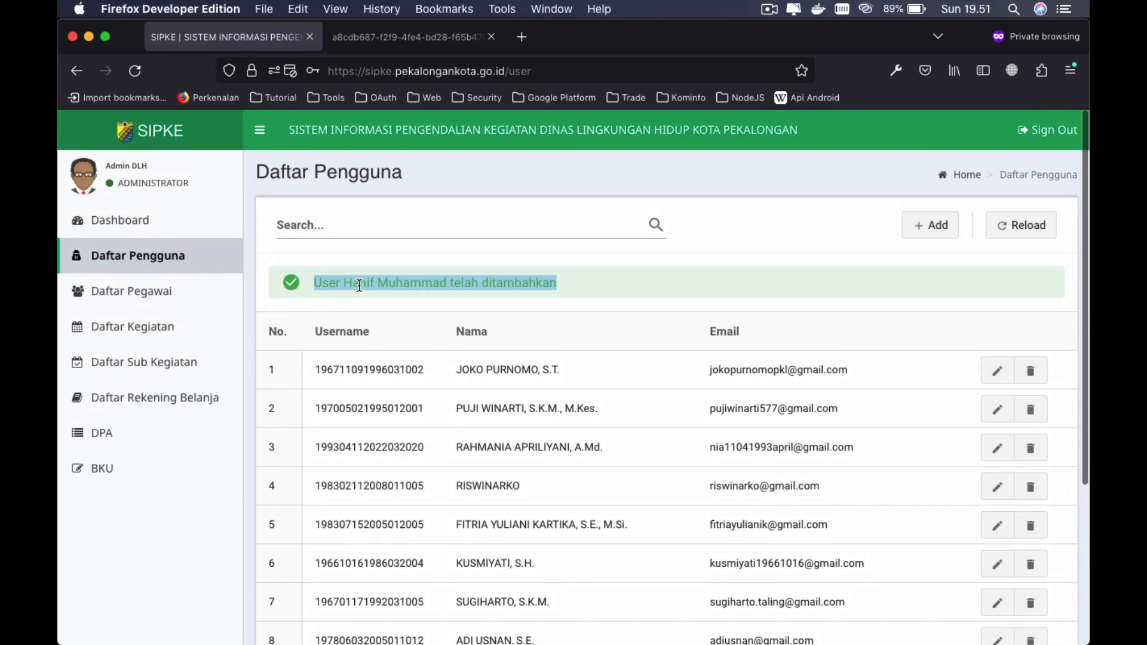
{"action": "left_click", "coordinate": [589, 314]}
{"action": "scroll", "coordinate": [628, 388], "scroll_direction": "down", "scroll_amount": 5}
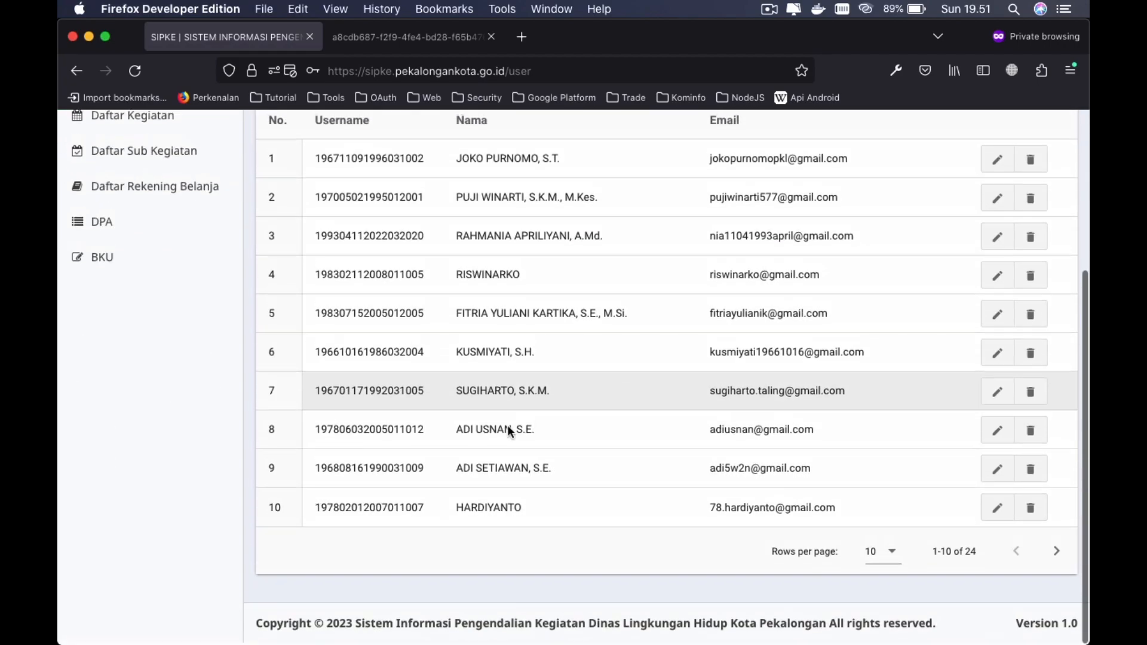
{"action": "left_click", "coordinate": [1056, 561]}
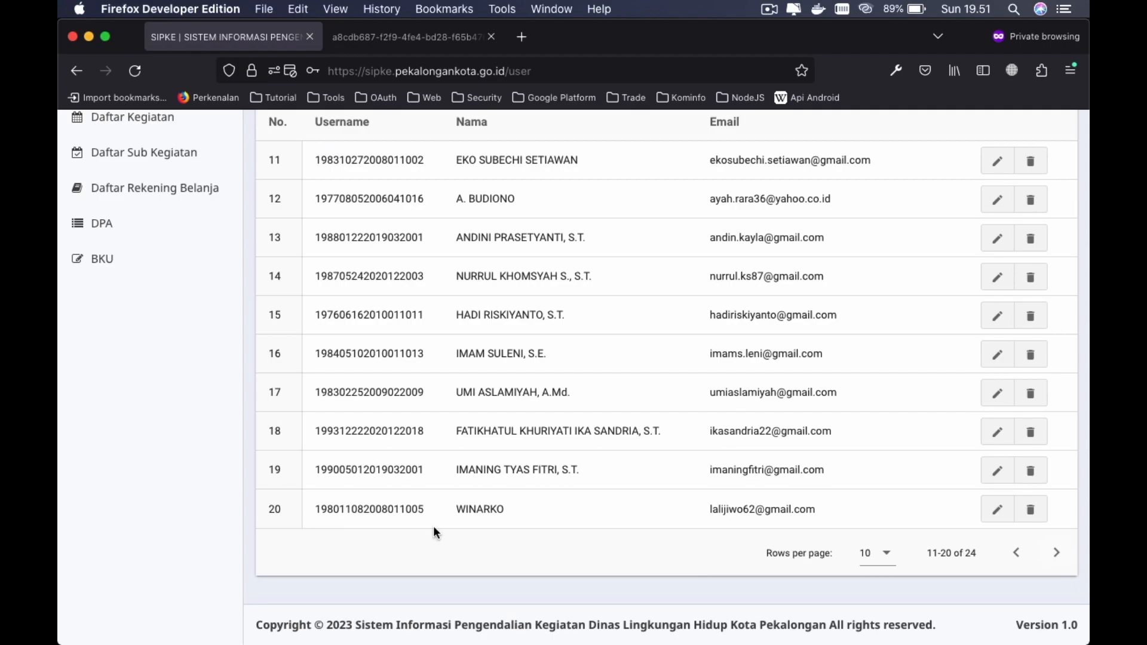
{"action": "left_click", "coordinate": [1055, 553]}
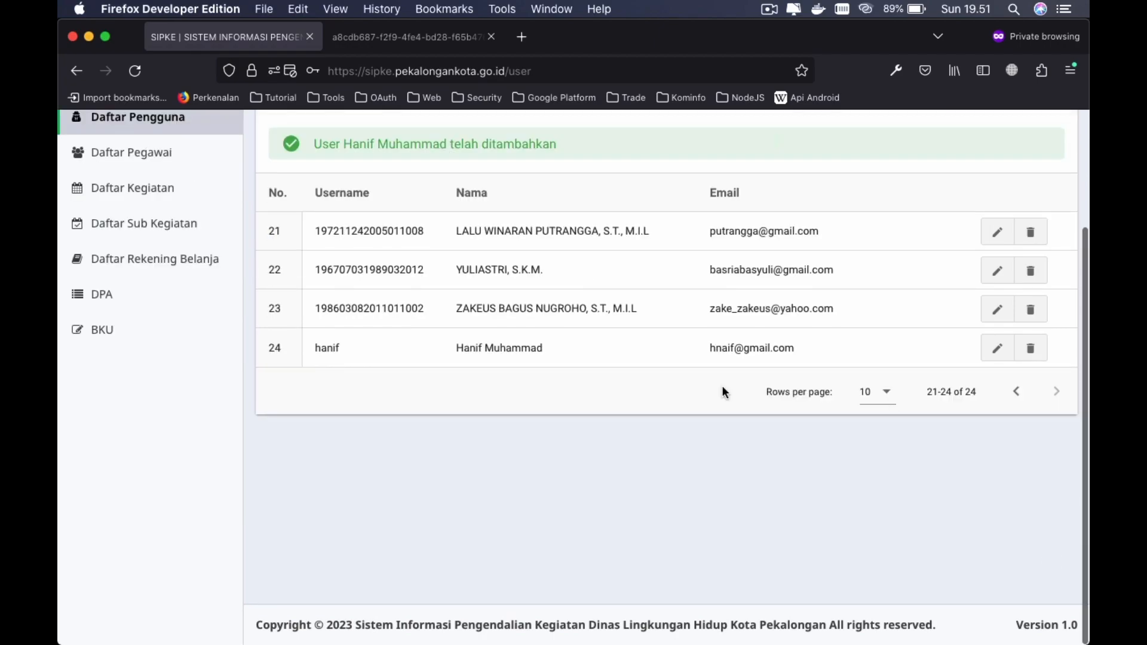
{"action": "scroll", "coordinate": [722, 388], "scroll_direction": "up", "scroll_amount": 2}
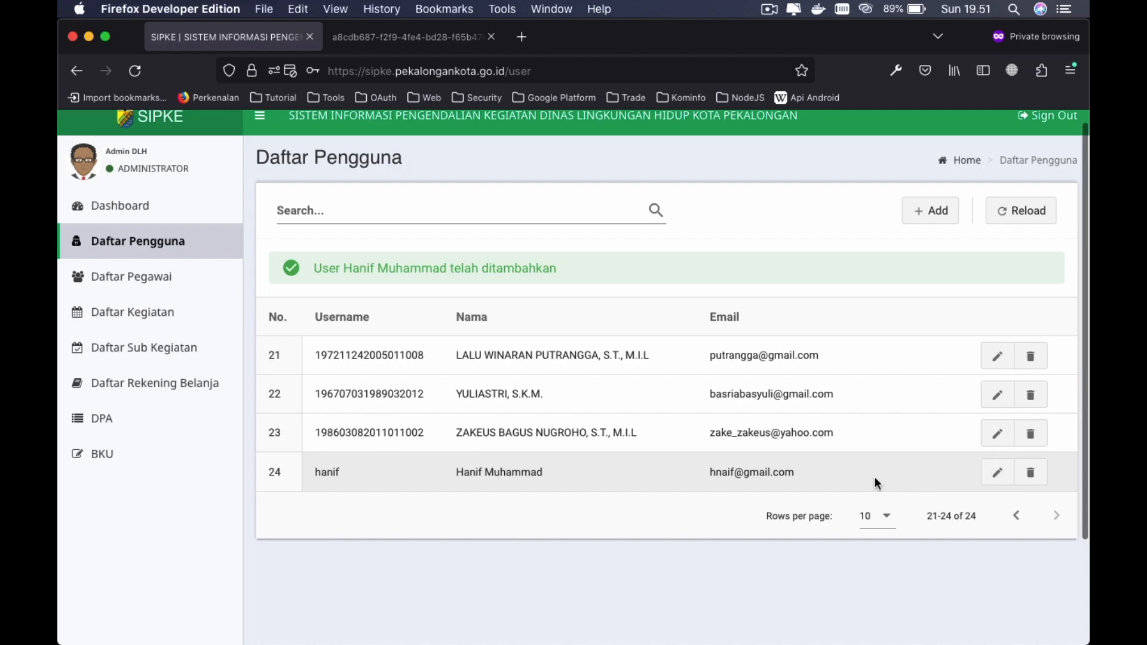
- Fix the misspelled e-mail of the row 24 user in Ubah User and save it
{"action": "left_click", "coordinate": [998, 473]}
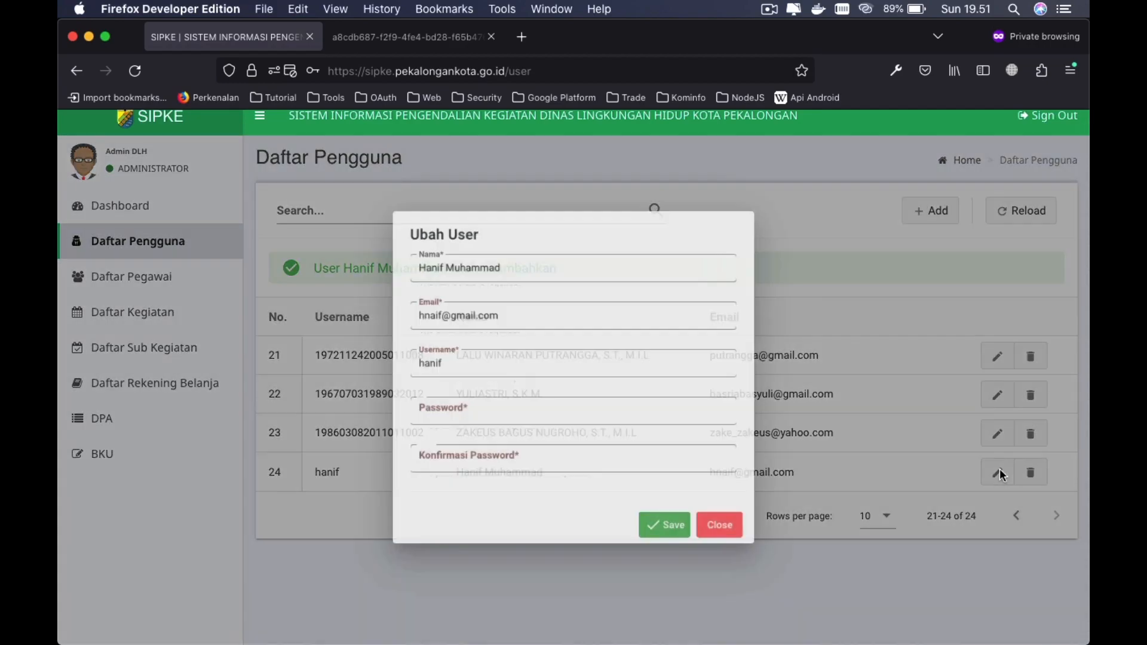
{"action": "left_click", "coordinate": [469, 298]}
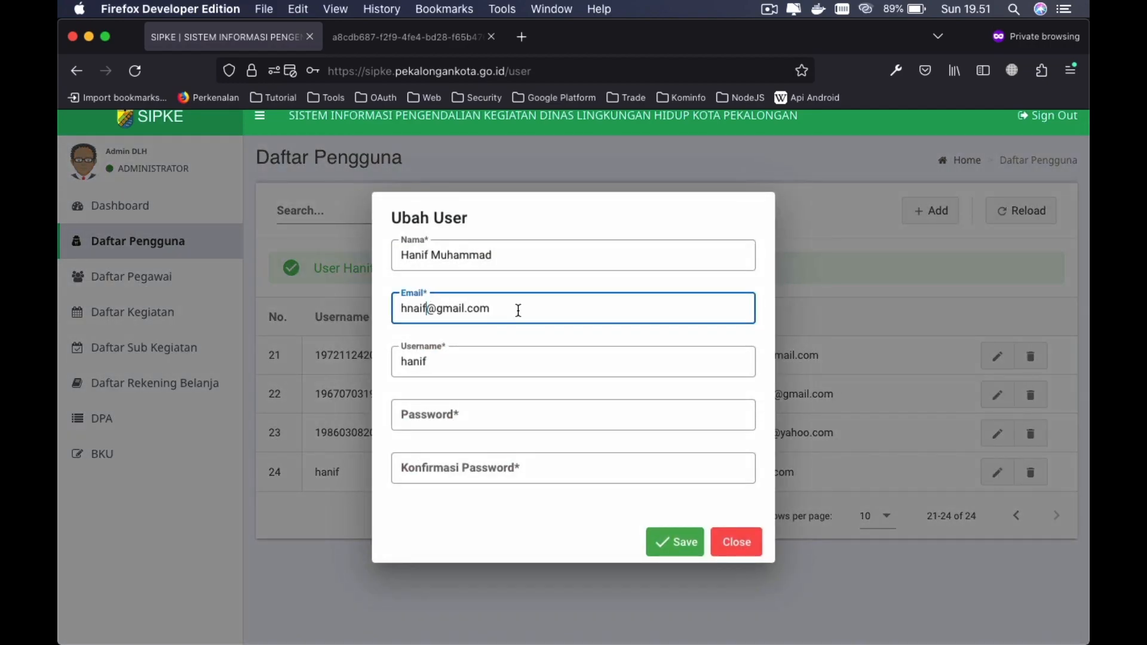
{"action": "key", "text": "BackSpace"}
{"action": "key", "text": "BackSpace"}
{"action": "key", "text": "BackSpace"}
{"action": "key", "text": "BackSpace"}
{"action": "type", "text": "anif"}
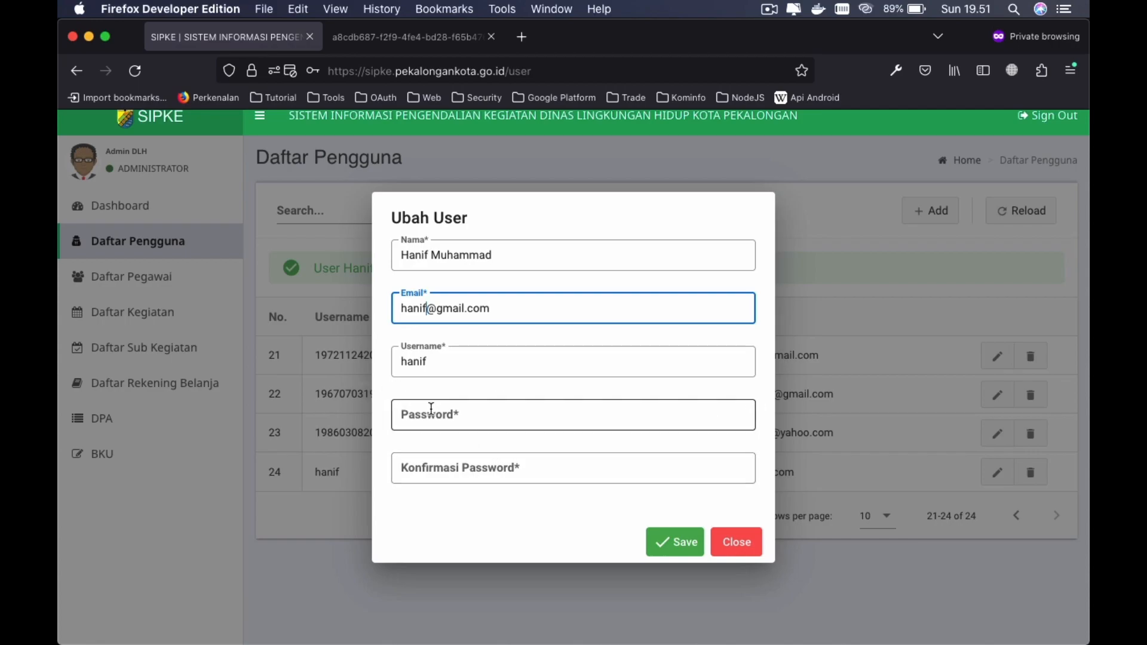
{"action": "left_click", "coordinate": [665, 546]}
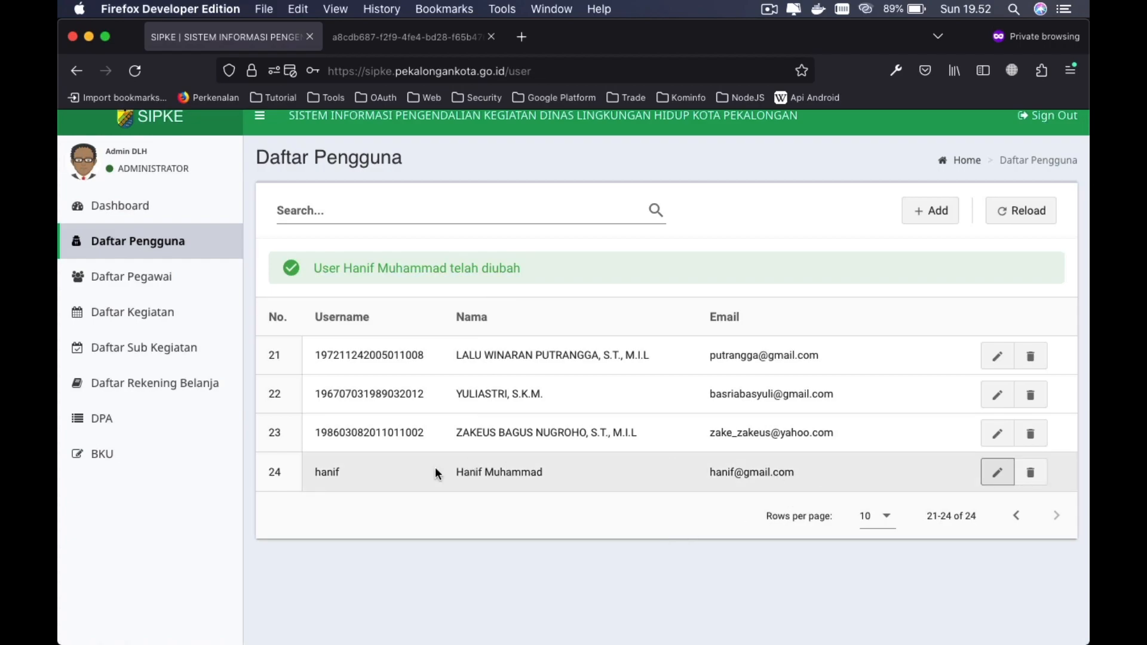
{"action": "double_click", "coordinate": [725, 471]}
- Remove the row 24 user with the trash button and confirm with OK
{"action": "left_click", "coordinate": [856, 465]}
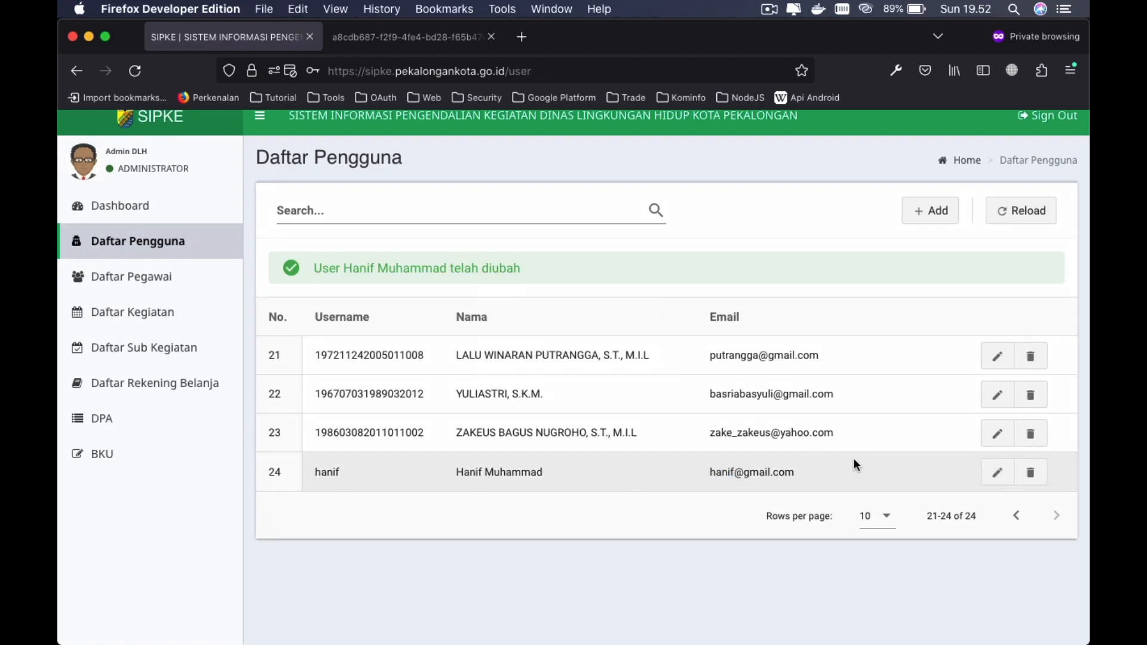
{"action": "left_click", "coordinate": [1028, 475]}
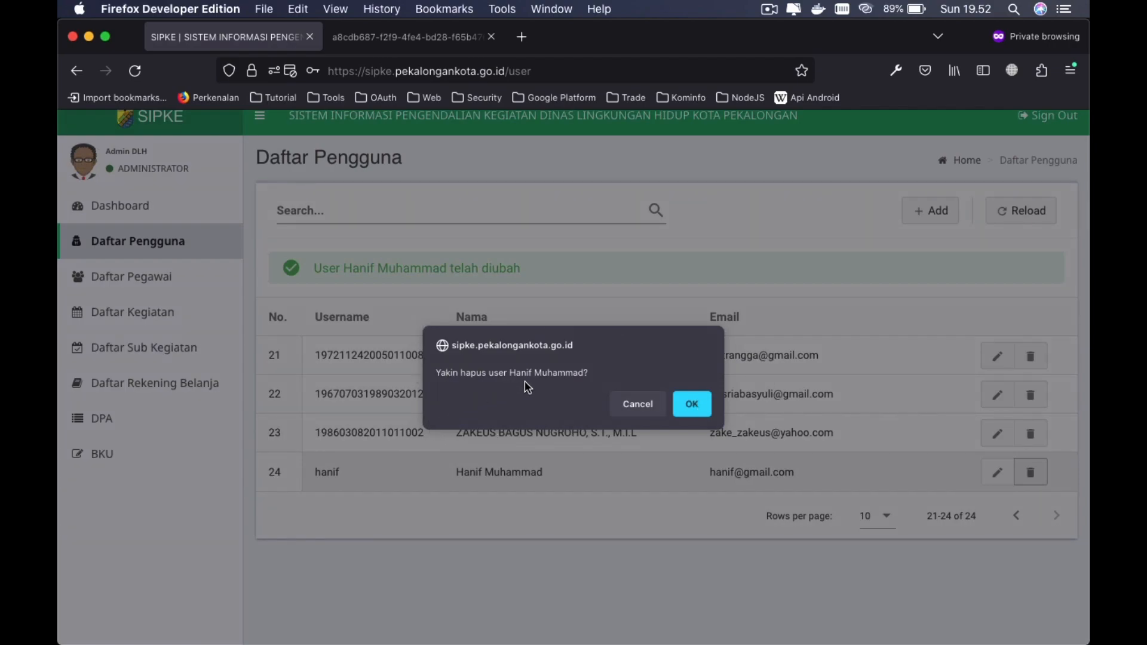
{"action": "left_click", "coordinate": [692, 408]}
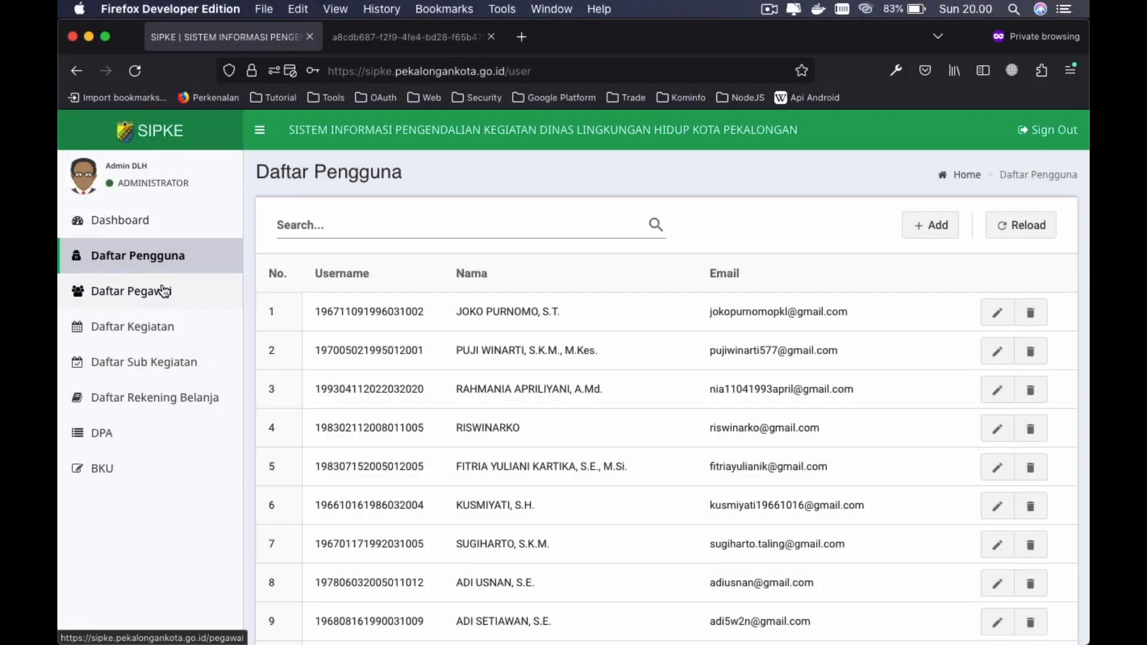
- Open the Daftar Pegawai employee list and scroll through it
{"action": "left_click", "coordinate": [165, 291]}
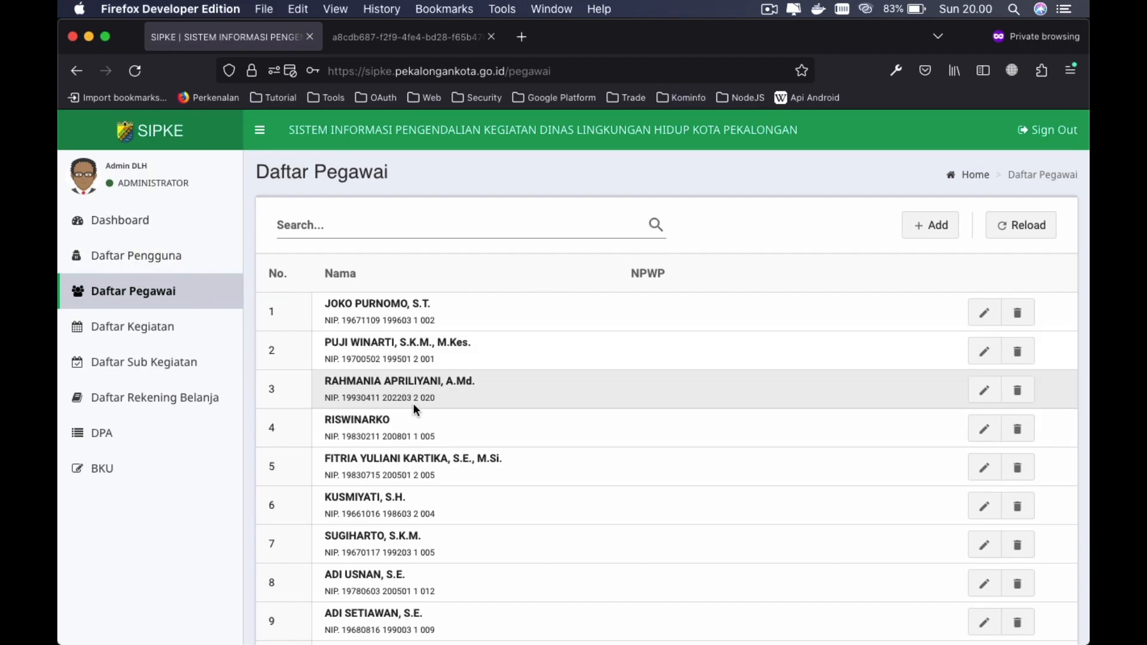
{"action": "scroll", "coordinate": [415, 407], "scroll_direction": "down", "scroll_amount": 5}
{"action": "scroll", "coordinate": [700, 265], "scroll_direction": "up", "scroll_amount": 5}
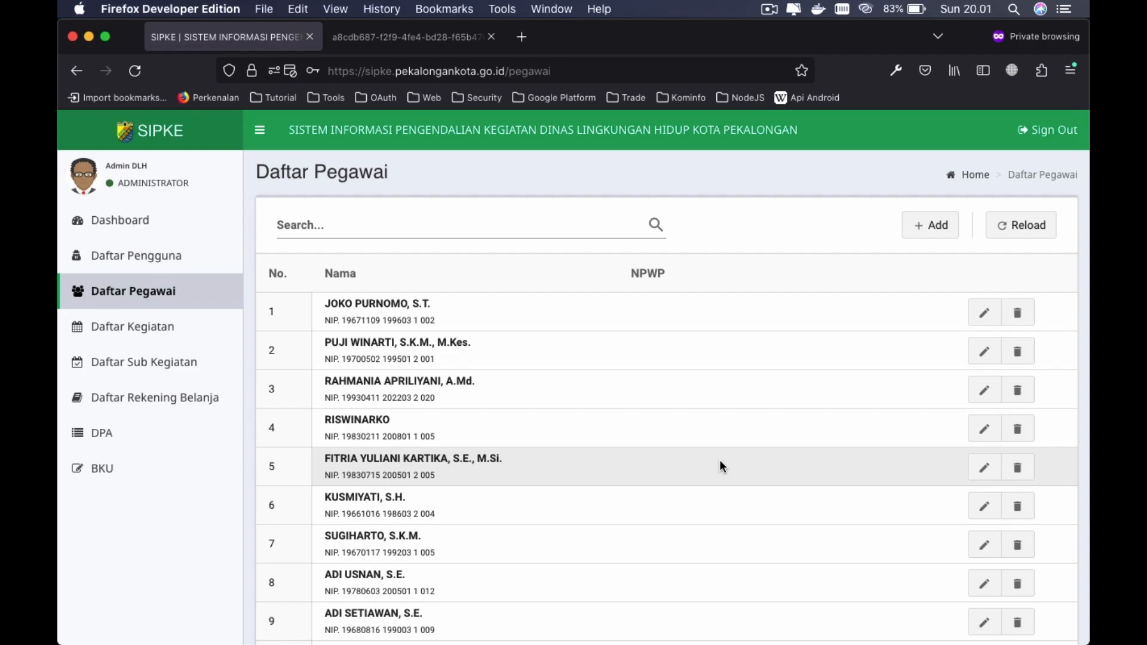
{"action": "scroll", "coordinate": [719, 460], "scroll_direction": "up", "scroll_amount": 2}
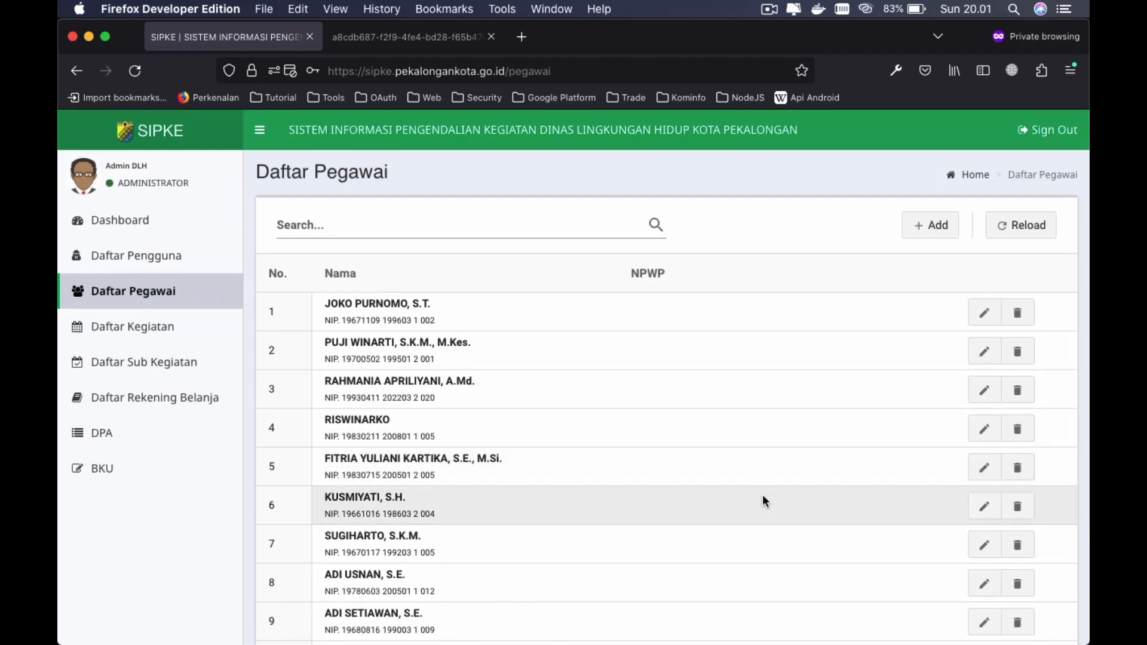
- Search the employee list for 'p', then clear the search to show everyone
{"action": "left_click", "coordinate": [337, 223]}
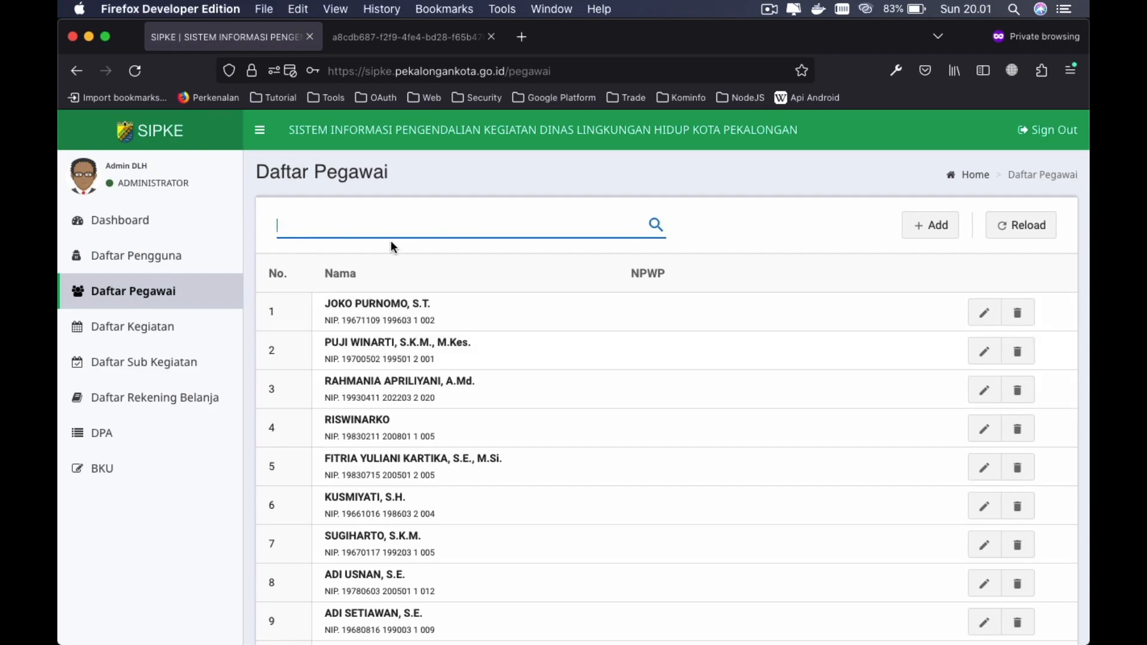
{"action": "type", "text": "puji"}
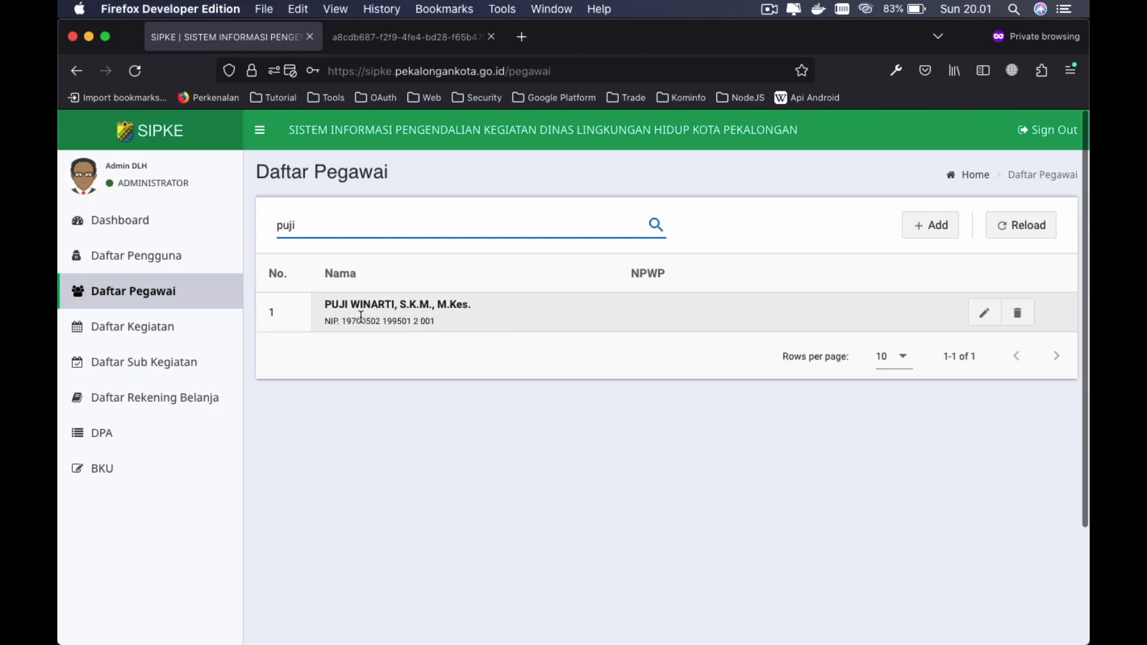
{"action": "key", "text": "super+a"}
{"action": "key", "text": "BackSpace"}
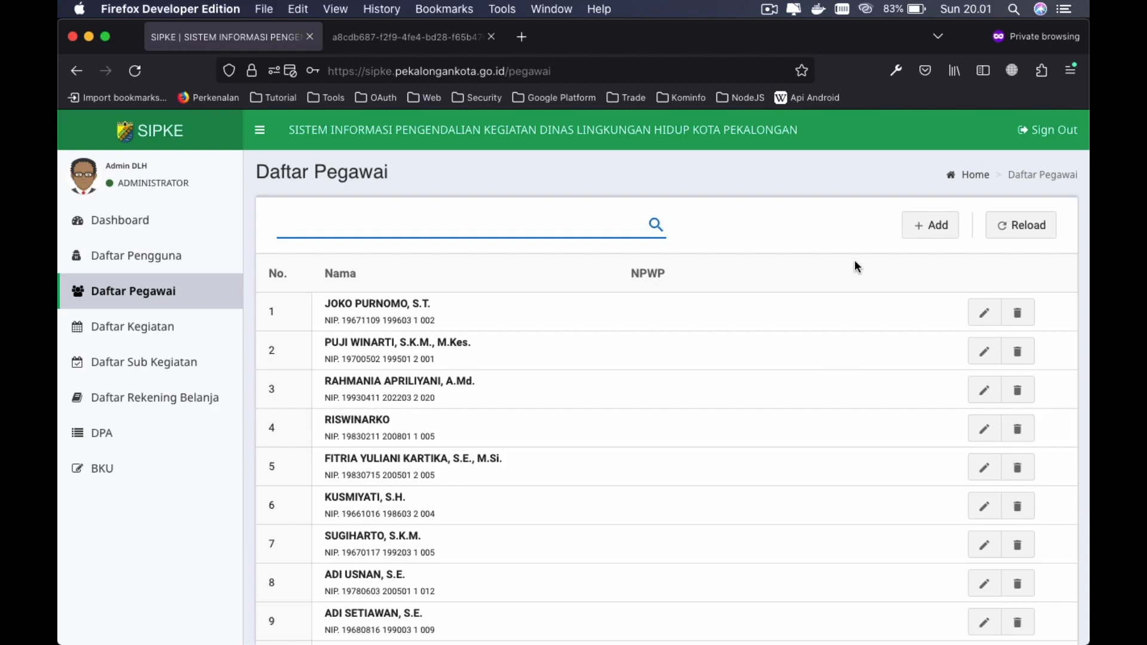
- Start a new employee record in Buat Data Pegawai and try saving it empty
{"action": "left_click", "coordinate": [937, 226]}
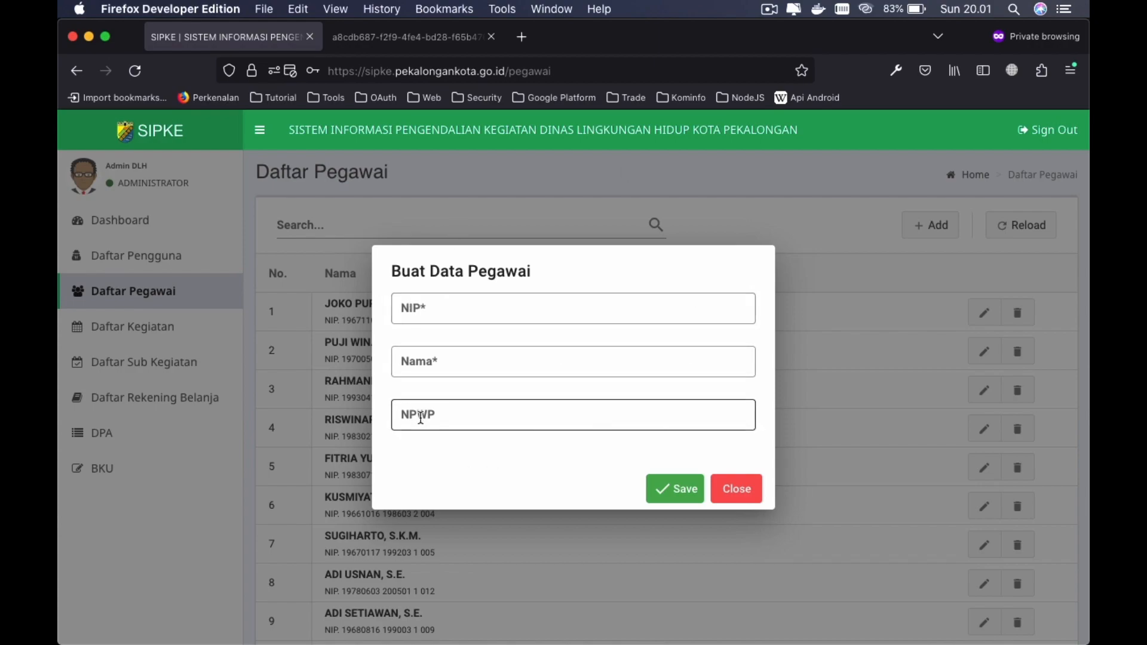
{"action": "left_click", "coordinate": [458, 309]}
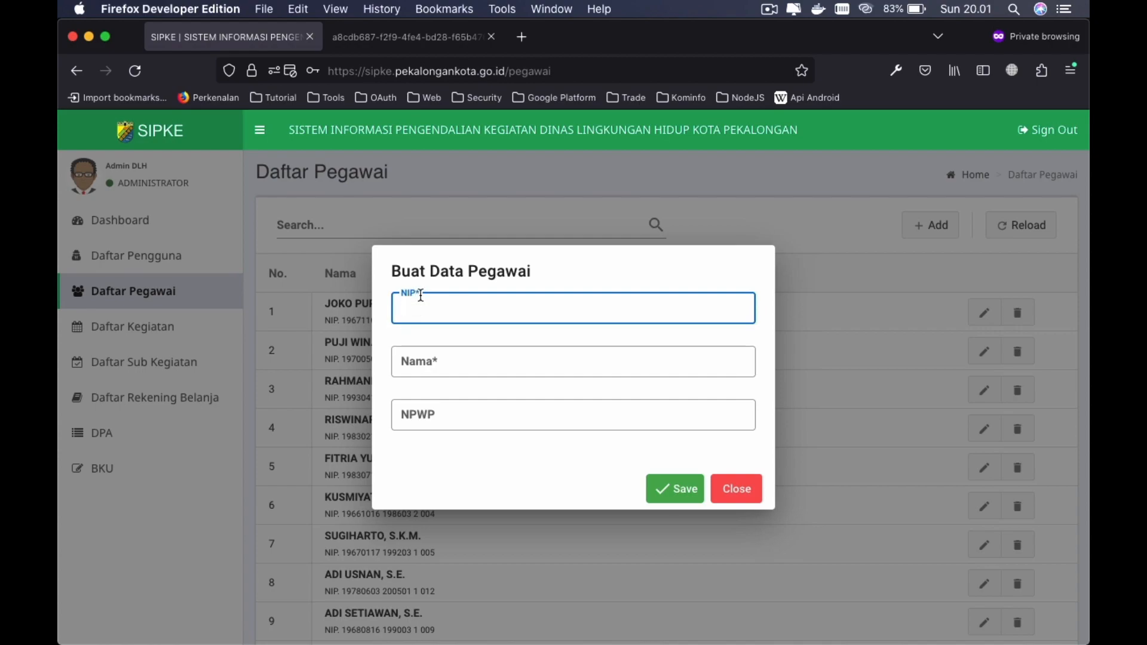
{"action": "left_click", "coordinate": [454, 361]}
{"action": "left_click", "coordinate": [505, 413]}
{"action": "left_click", "coordinate": [553, 316]}
{"action": "left_click", "coordinate": [439, 362]}
{"action": "left_click", "coordinate": [548, 493]}
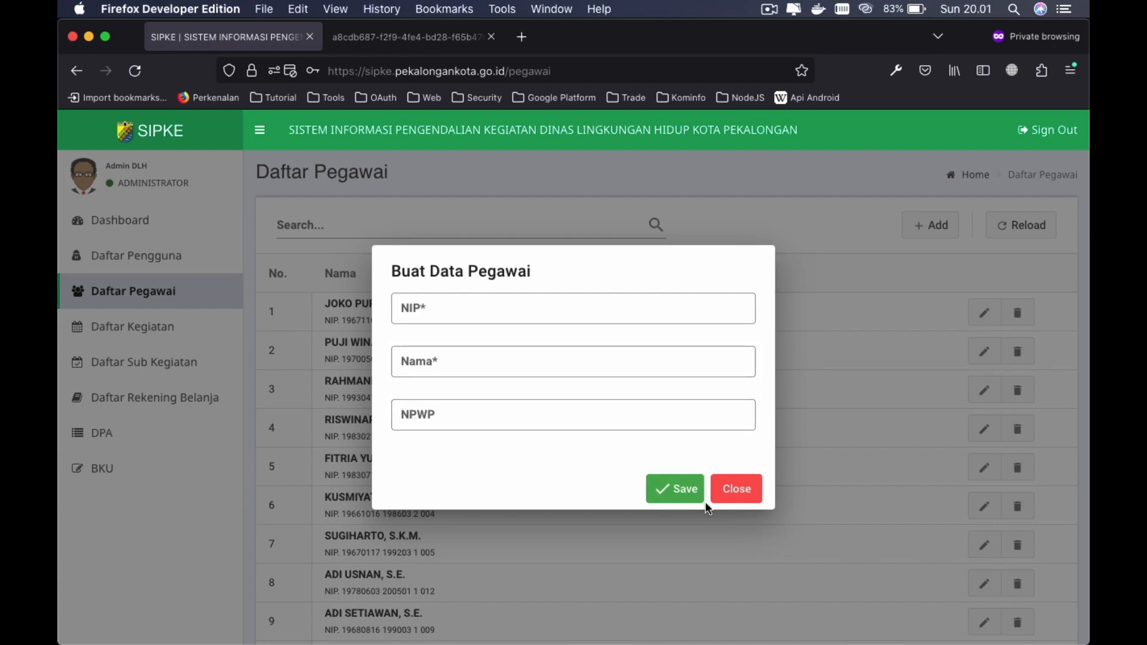
{"action": "left_click", "coordinate": [679, 493]}
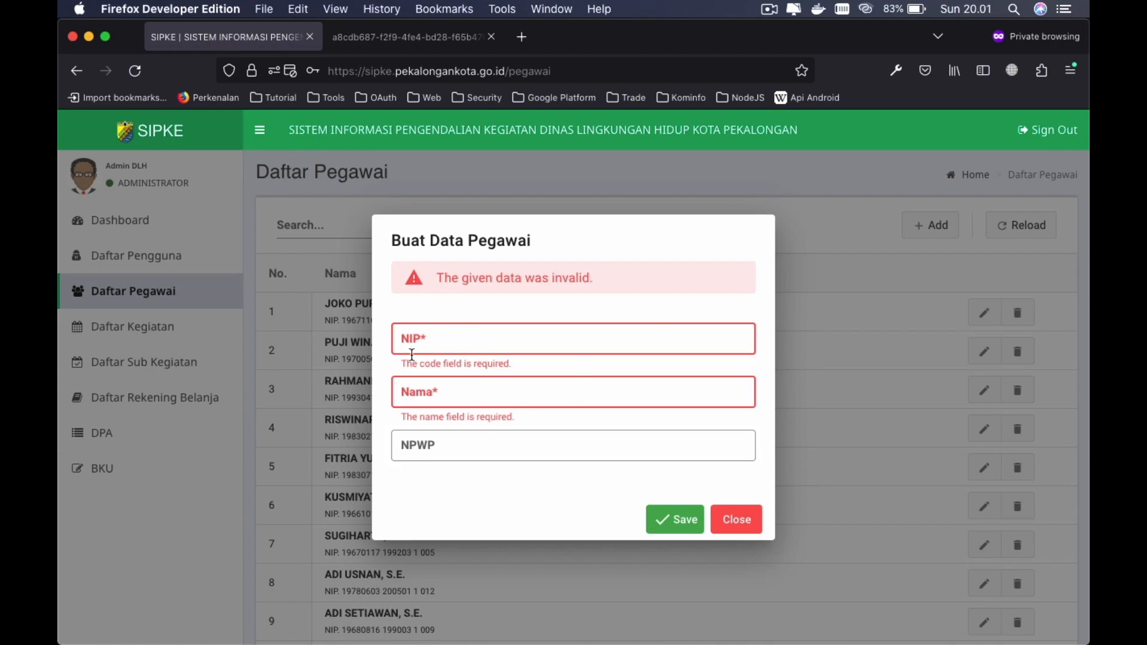
- Enter the employee's NIP and full name, then save the new record
{"action": "left_click", "coordinate": [499, 345]}
{"action": "type", "text": "12345"}
{"action": "key", "text": "Tab"}
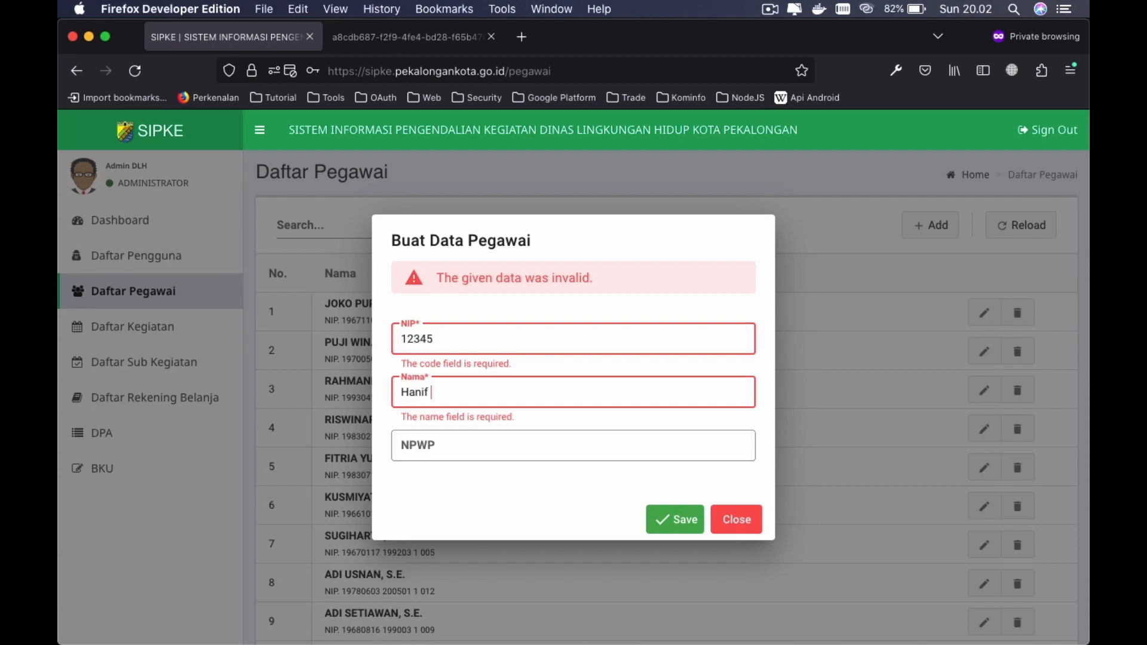
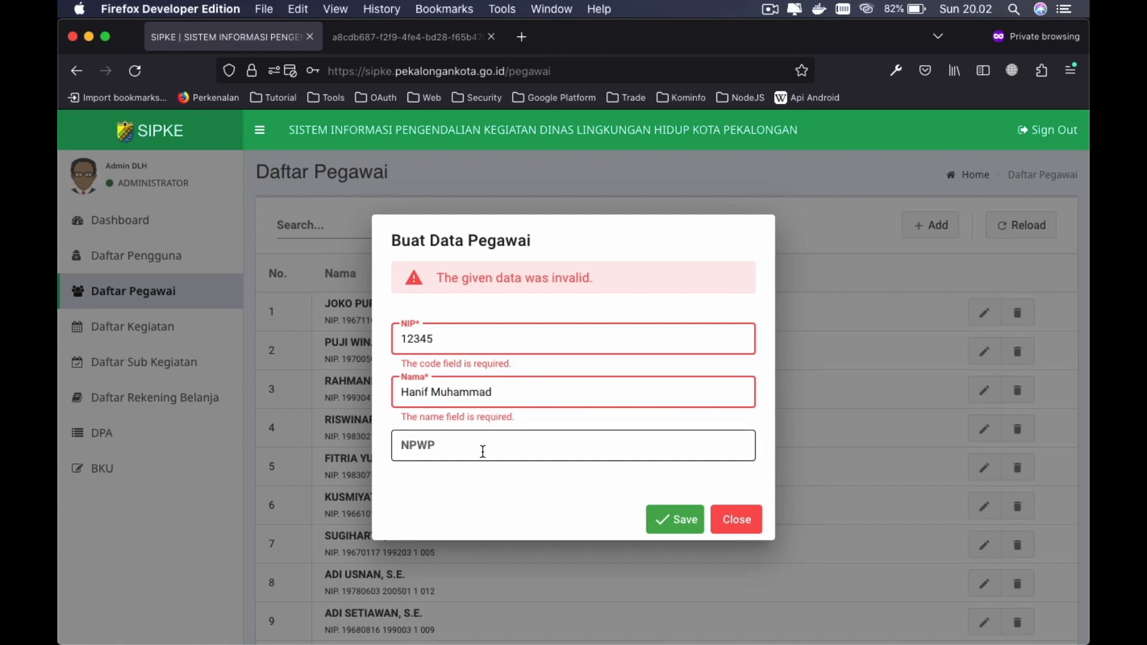
{"action": "left_click", "coordinate": [682, 520]}
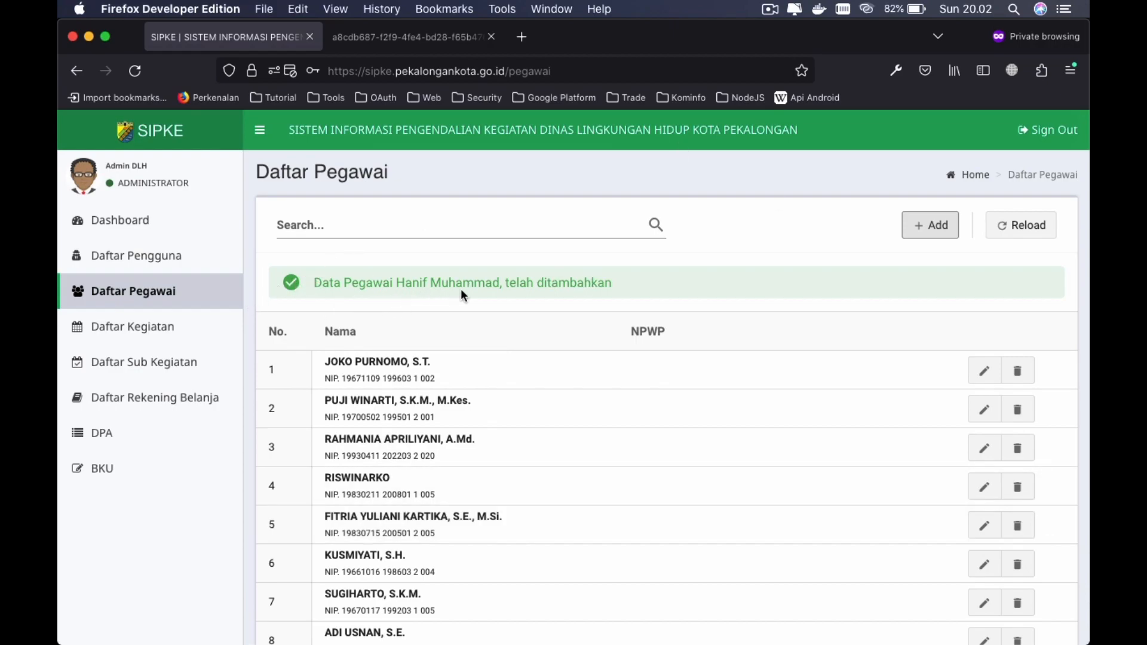
- Page forward twice to show employees 21-24 of 24
{"action": "scroll", "coordinate": [595, 413], "scroll_direction": "down", "scroll_amount": 5}
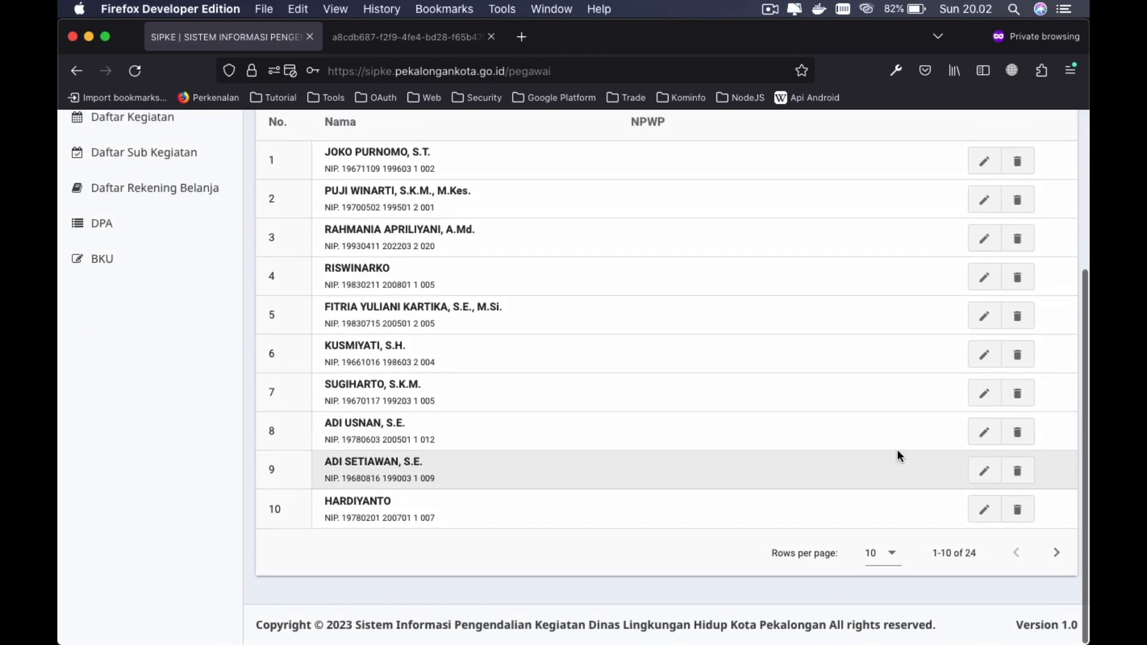
{"action": "left_click", "coordinate": [1056, 552]}
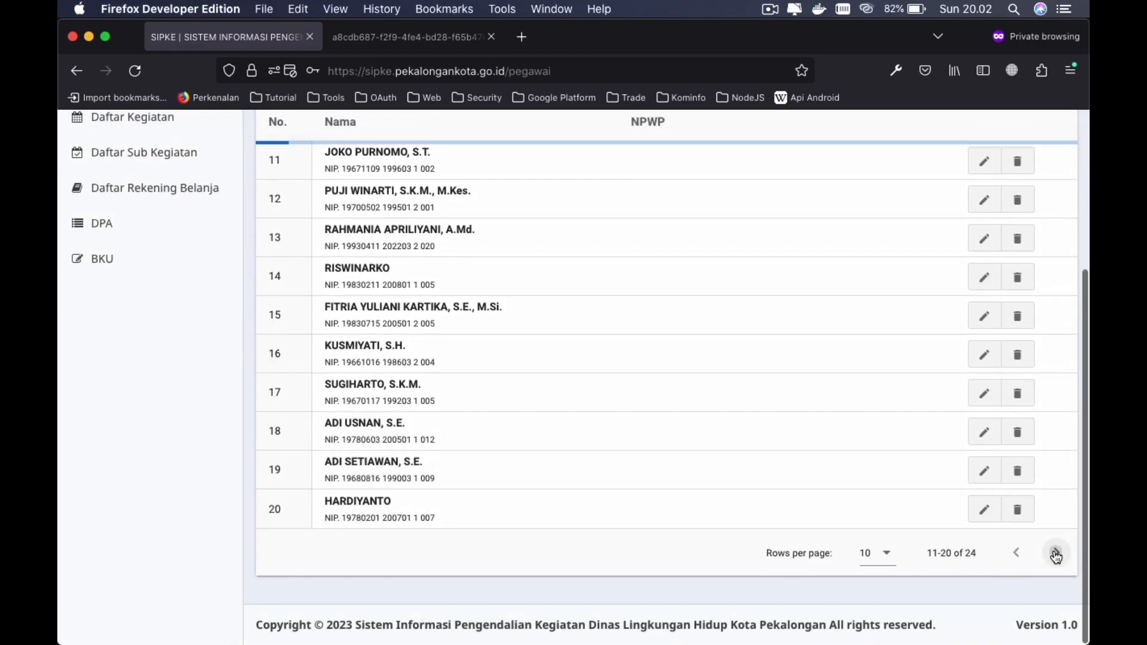
{"action": "left_click", "coordinate": [1056, 553]}
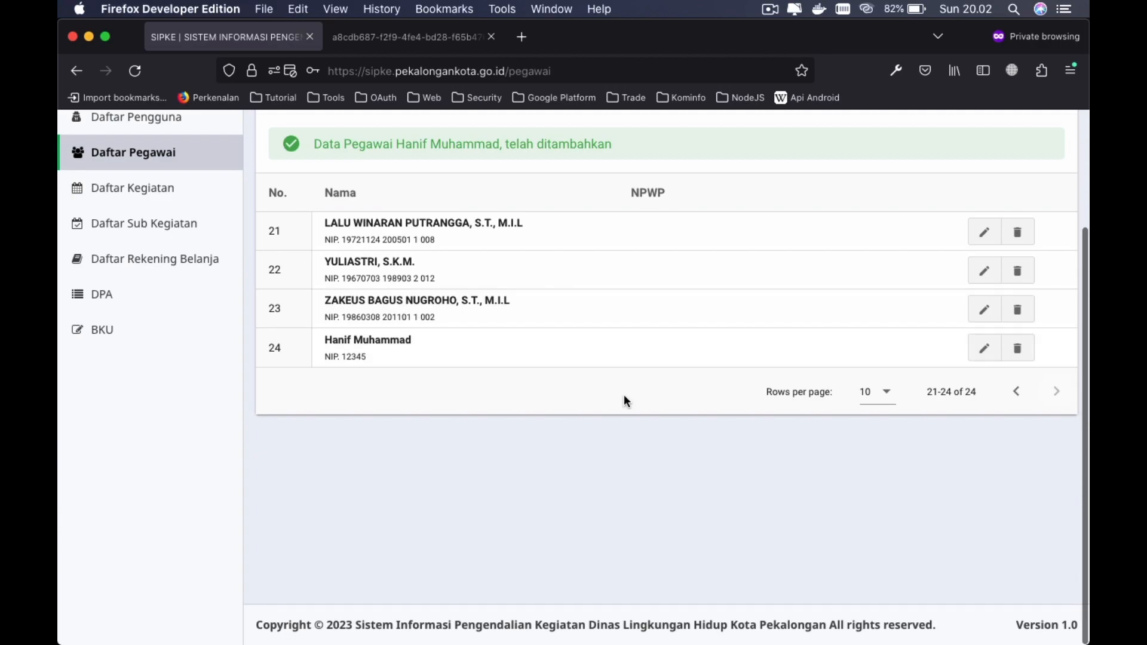
{"action": "scroll", "coordinate": [624, 394], "scroll_direction": "up", "scroll_amount": 3}
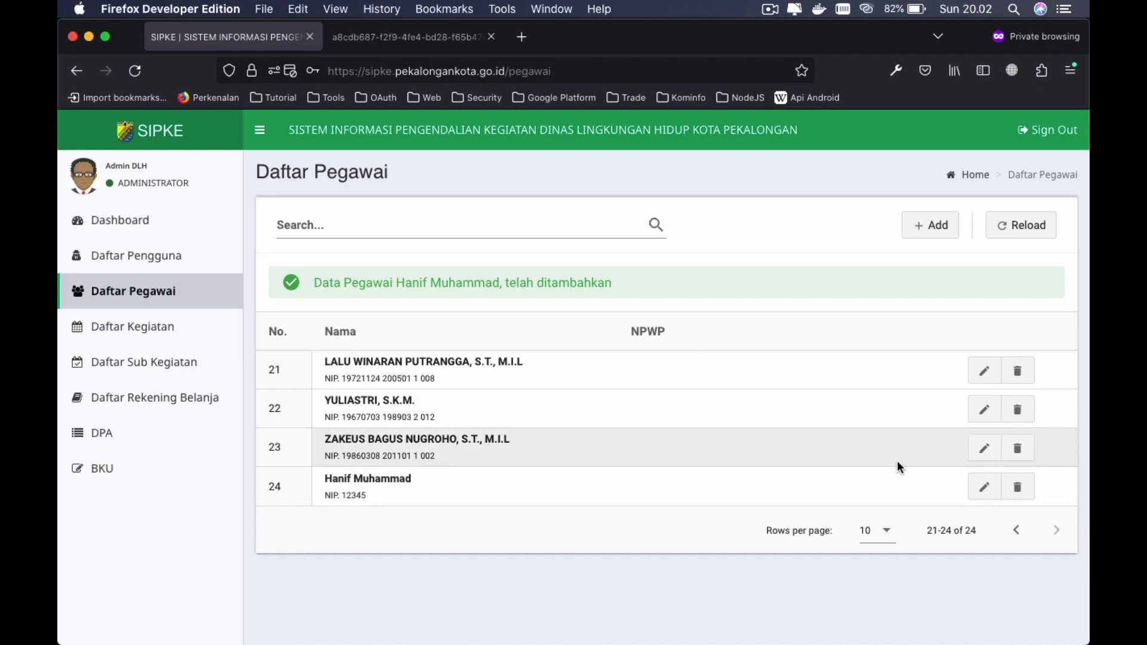
- Edit the row 24 employee, enter their NPWP tax number, and save
{"action": "left_click", "coordinate": [982, 487]}
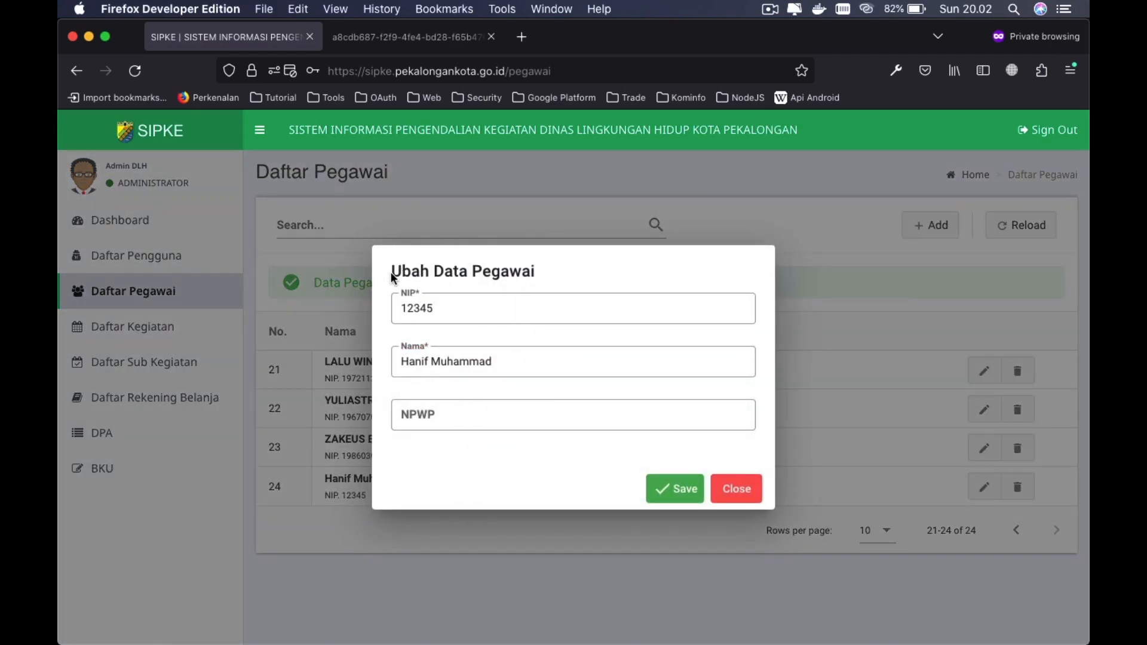
{"action": "left_click", "coordinate": [436, 418]}
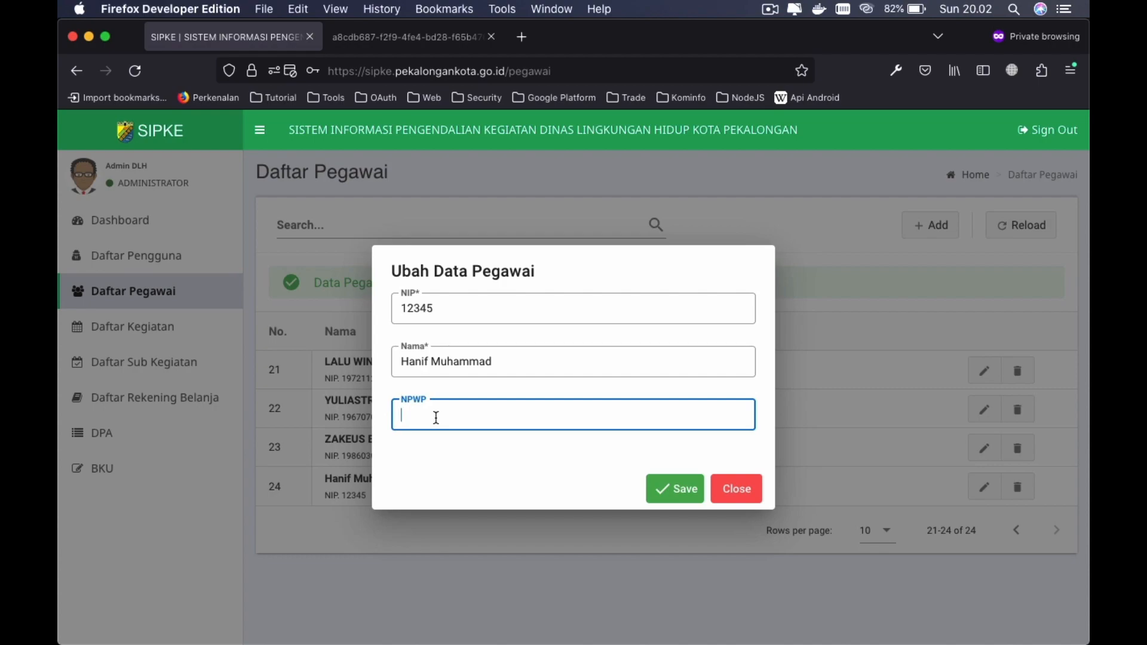
{"action": "type", "text": "0987654321"}
{"action": "left_click", "coordinate": [665, 491]}
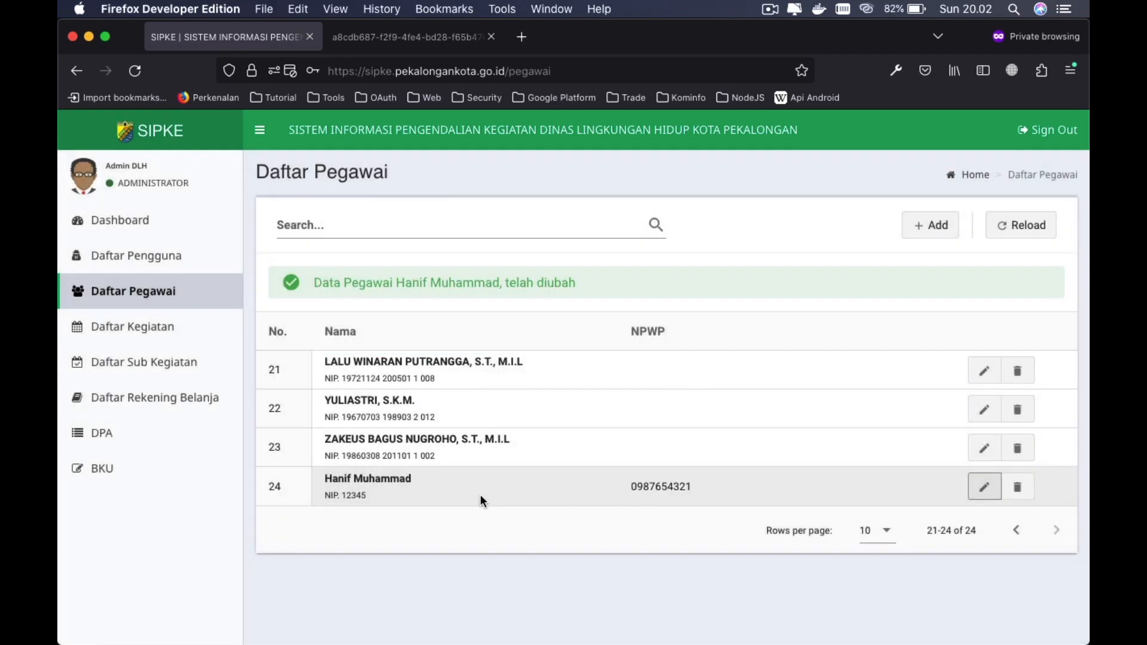
{"action": "double_click", "coordinate": [656, 487]}
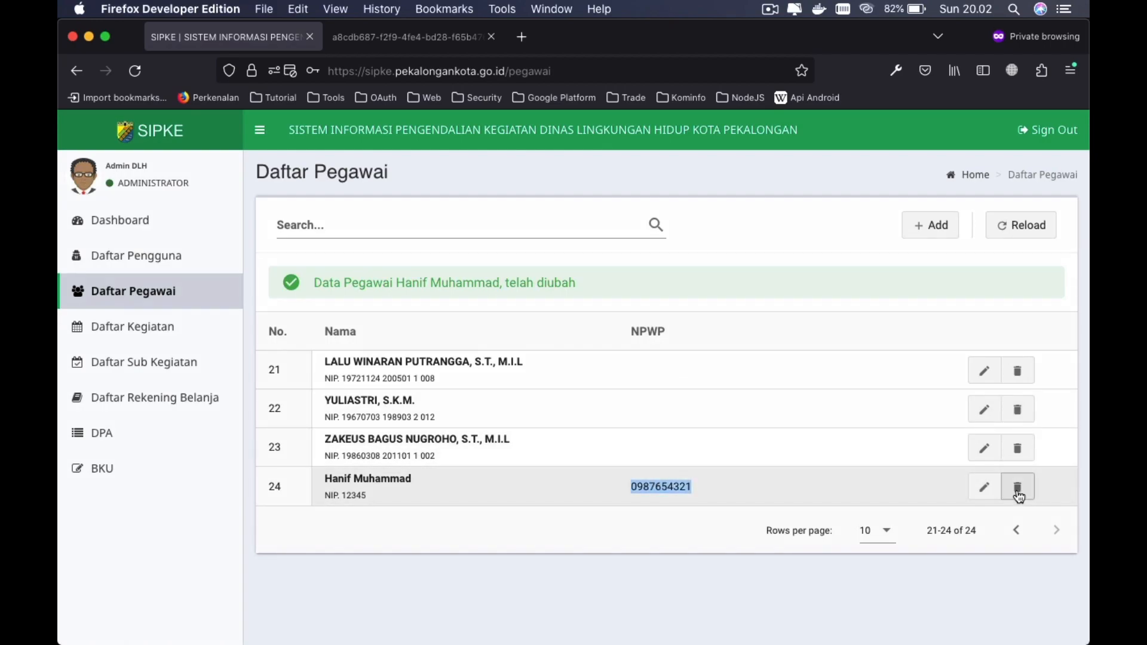
- Delete the row 24 employee and confirm with OK
{"action": "left_click", "coordinate": [920, 489]}
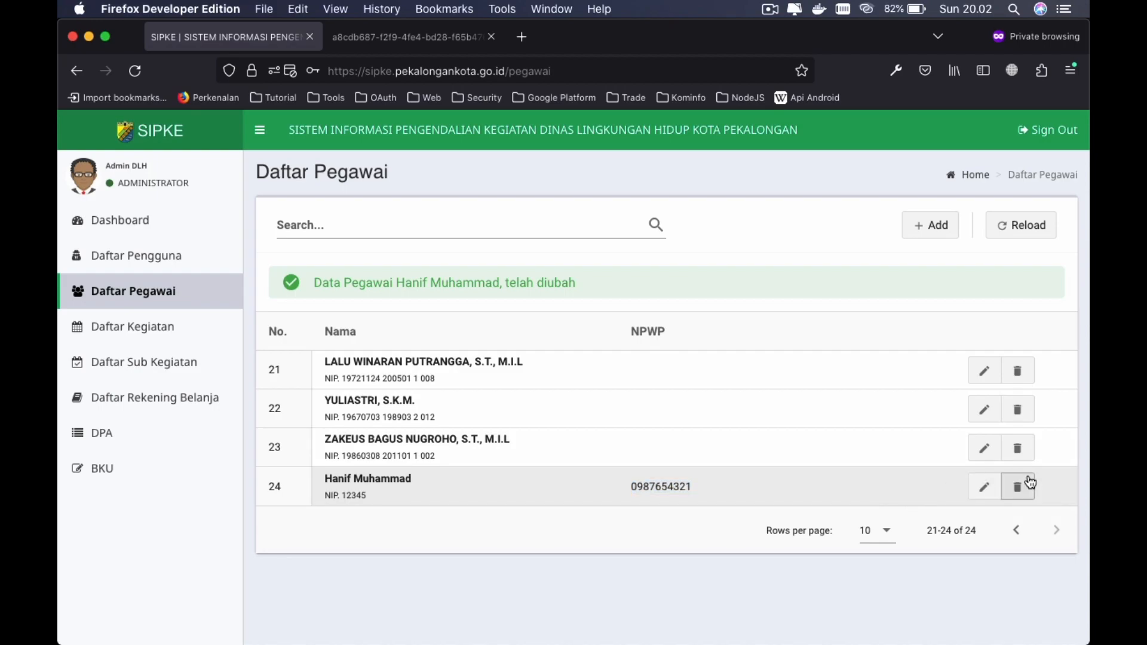
{"action": "left_click", "coordinate": [1014, 491]}
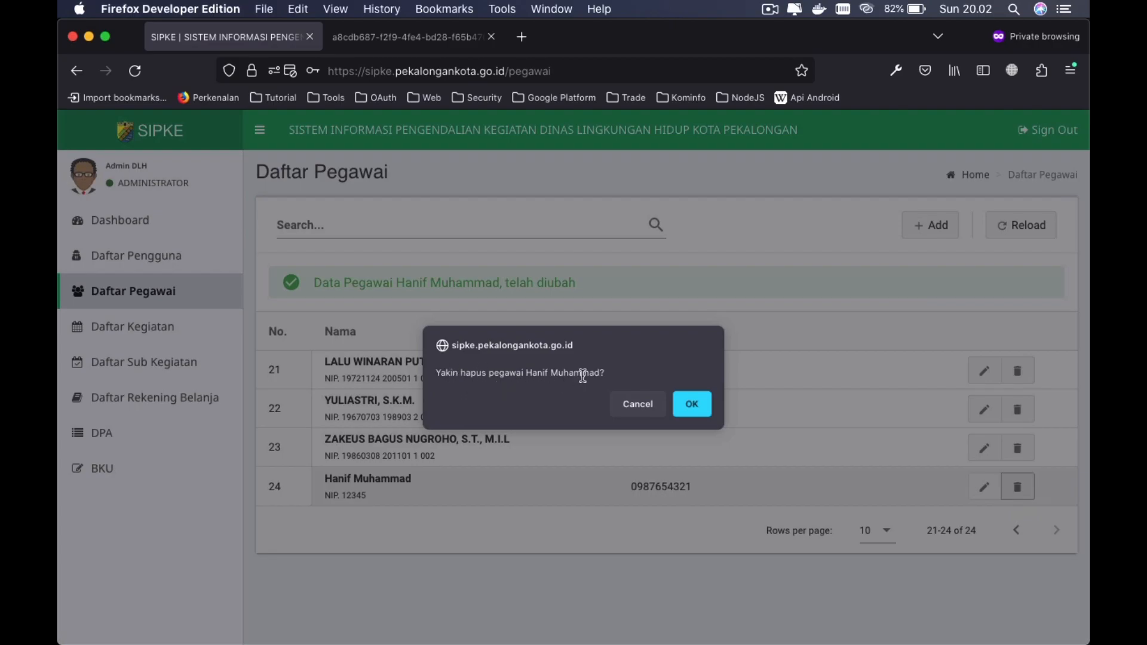
{"action": "left_click", "coordinate": [693, 406]}
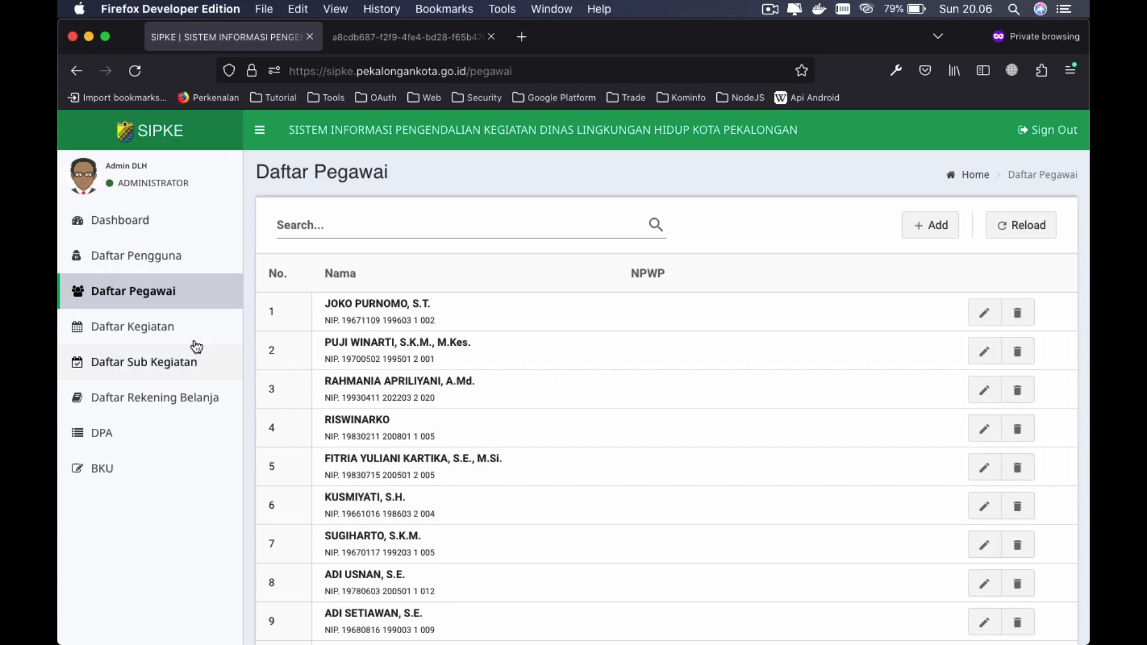
- Open the Daftar Kegiatan activities list and scroll through it
{"action": "left_click", "coordinate": [132, 327]}
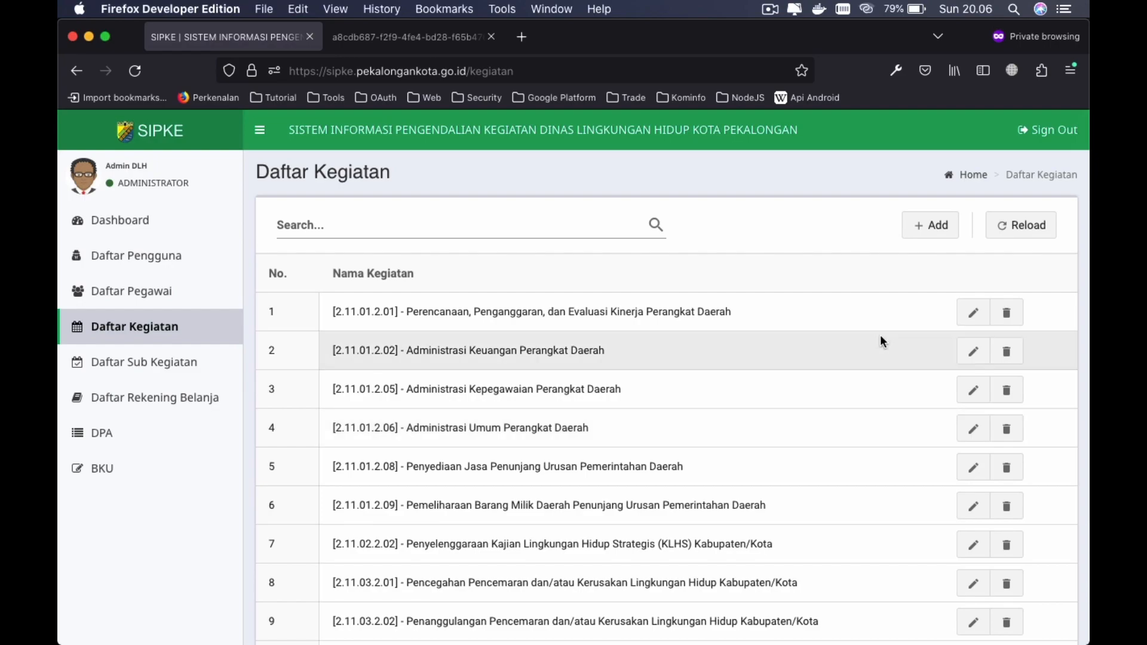
{"action": "scroll", "coordinate": [881, 336], "scroll_direction": "down", "scroll_amount": 3}
{"action": "scroll", "coordinate": [881, 336], "scroll_direction": "up", "scroll_amount": 3}
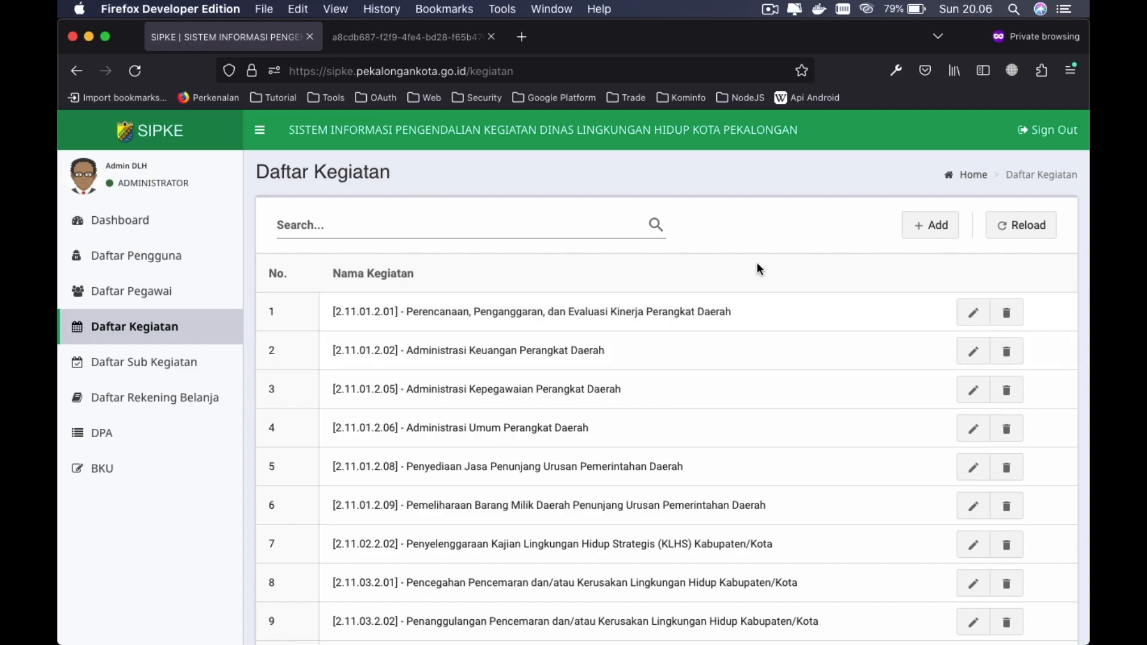
- Search activities for 'administrasi', then clear the search to list all activities
{"action": "left_click", "coordinate": [388, 226]}
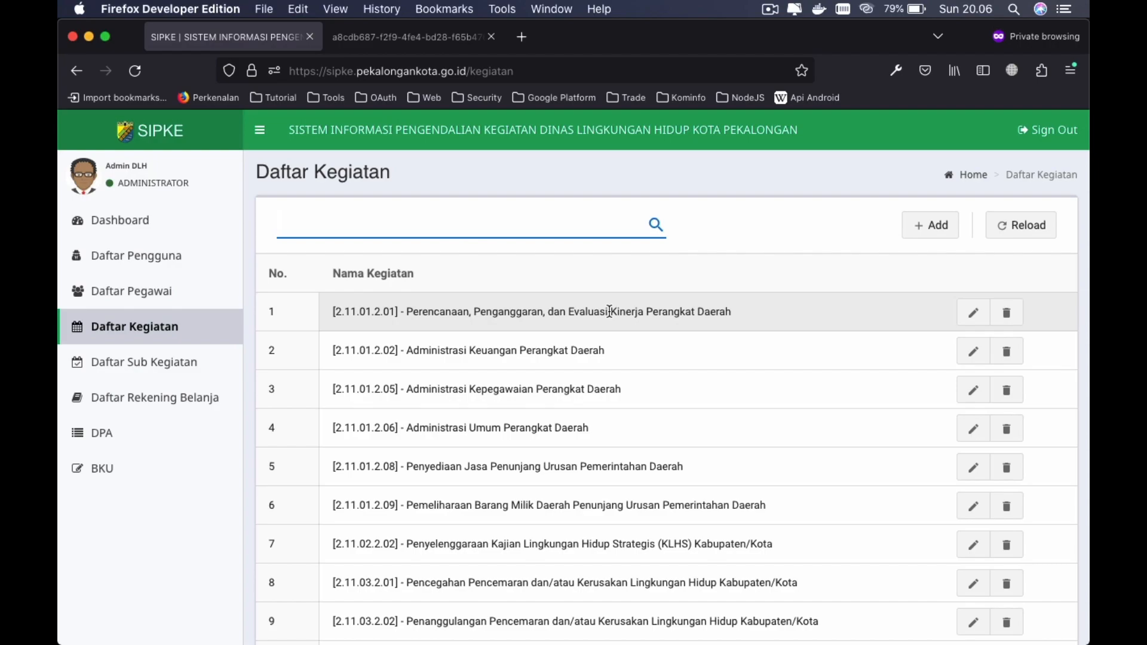
{"action": "type", "text": "administrasi"}
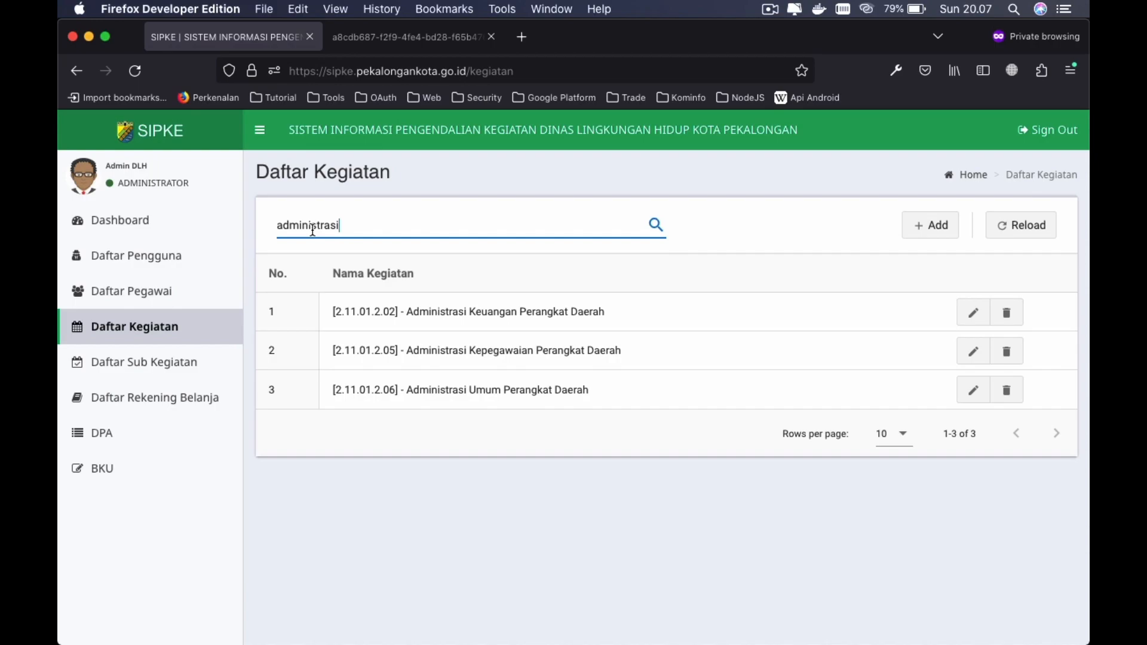
{"action": "double_click", "coordinate": [363, 231]}
{"action": "key", "text": "BackSpace"}
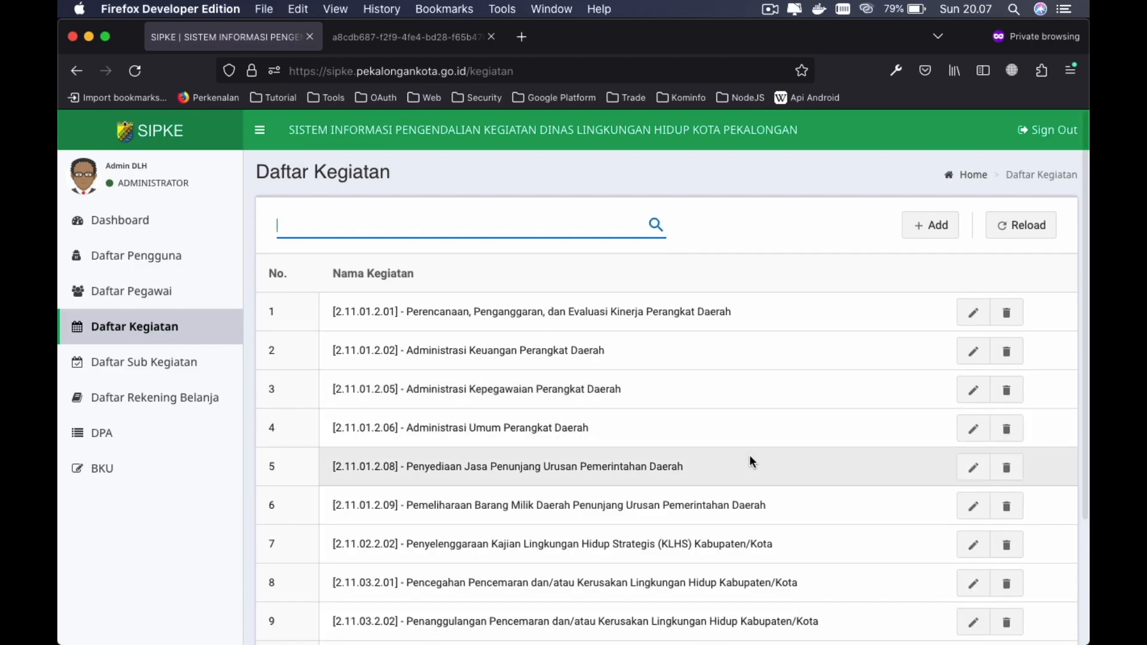
- Create an activity with Kode 123 and Nama Kegiatan 'Test Kegiatan', after an empty-save attempt
{"action": "left_click", "coordinate": [935, 229]}
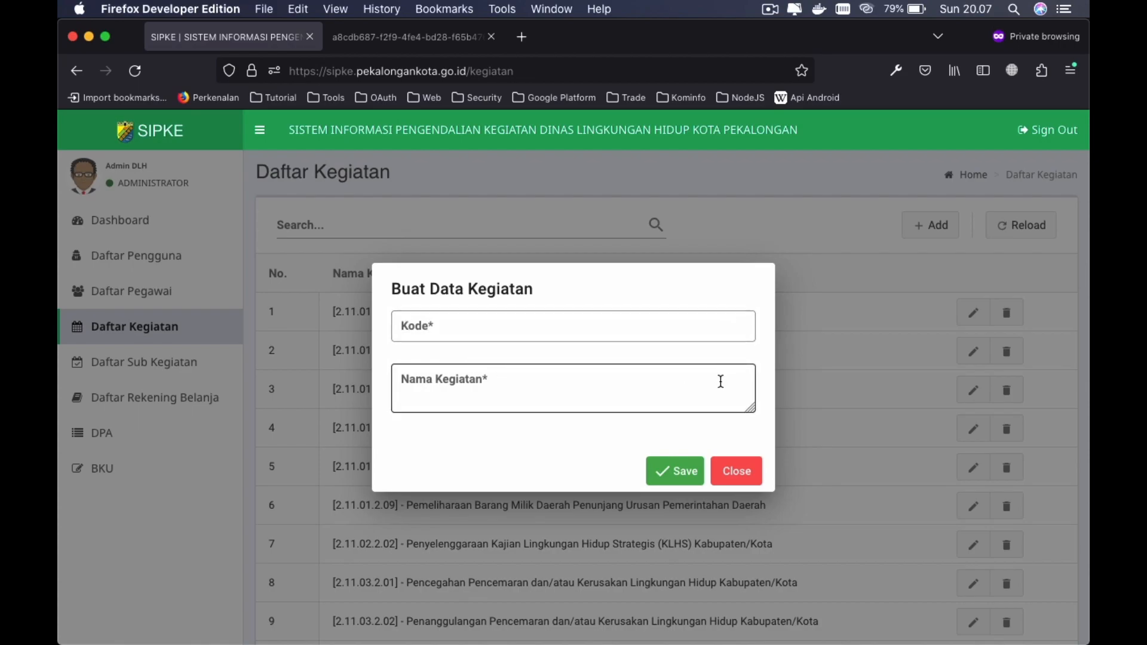
{"action": "left_click", "coordinate": [678, 469]}
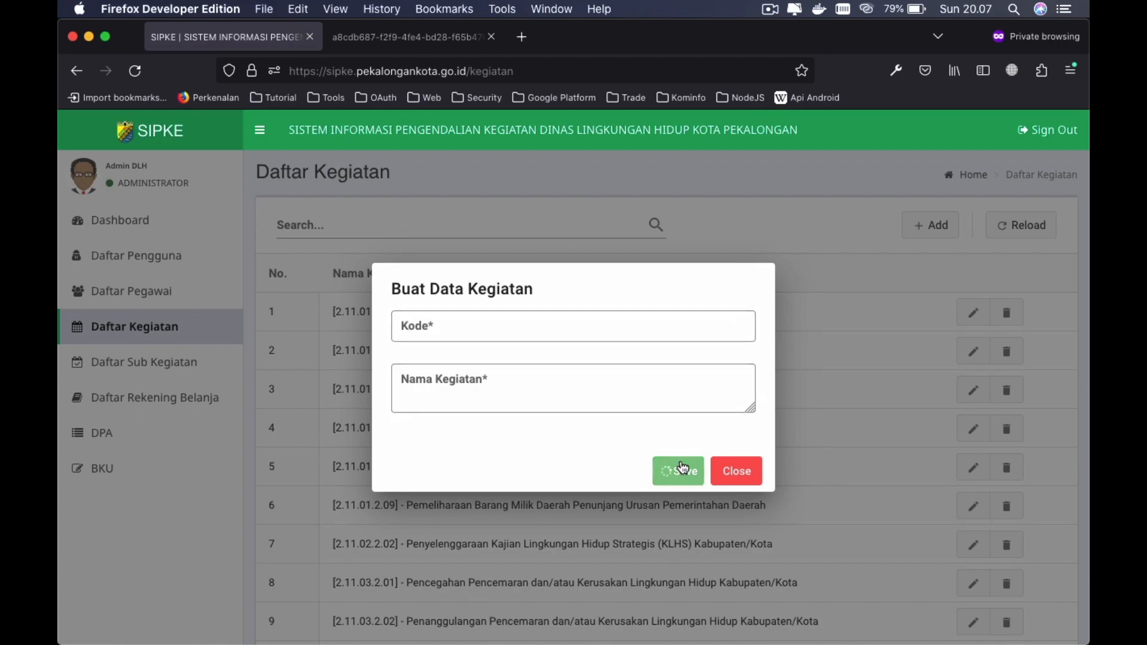
{"action": "left_click", "coordinate": [576, 350]}
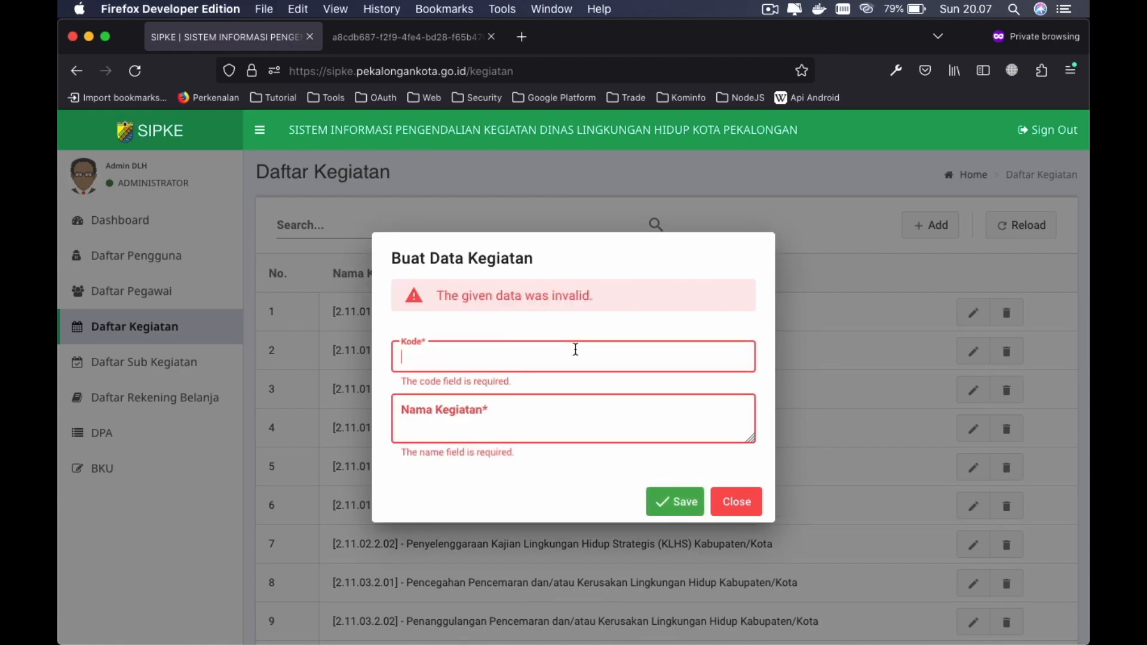
{"action": "type", "text": "123"}
{"action": "key", "text": "Tab"}
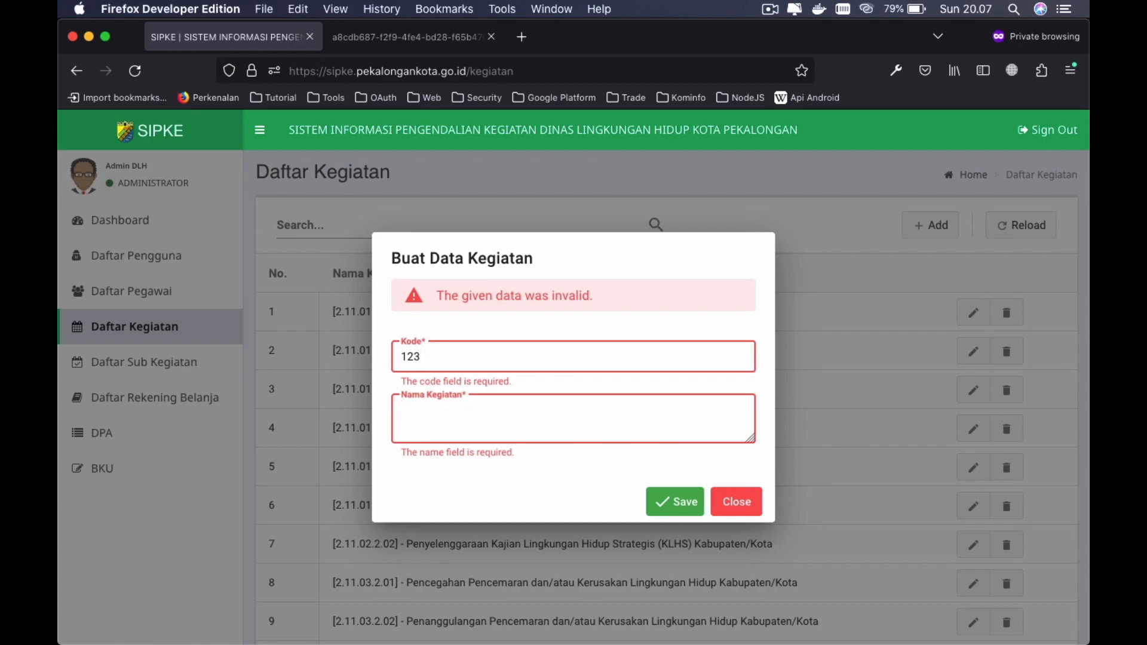
{"action": "type", "text": "Test Kegiatan"}
{"action": "left_click", "coordinate": [662, 507]}
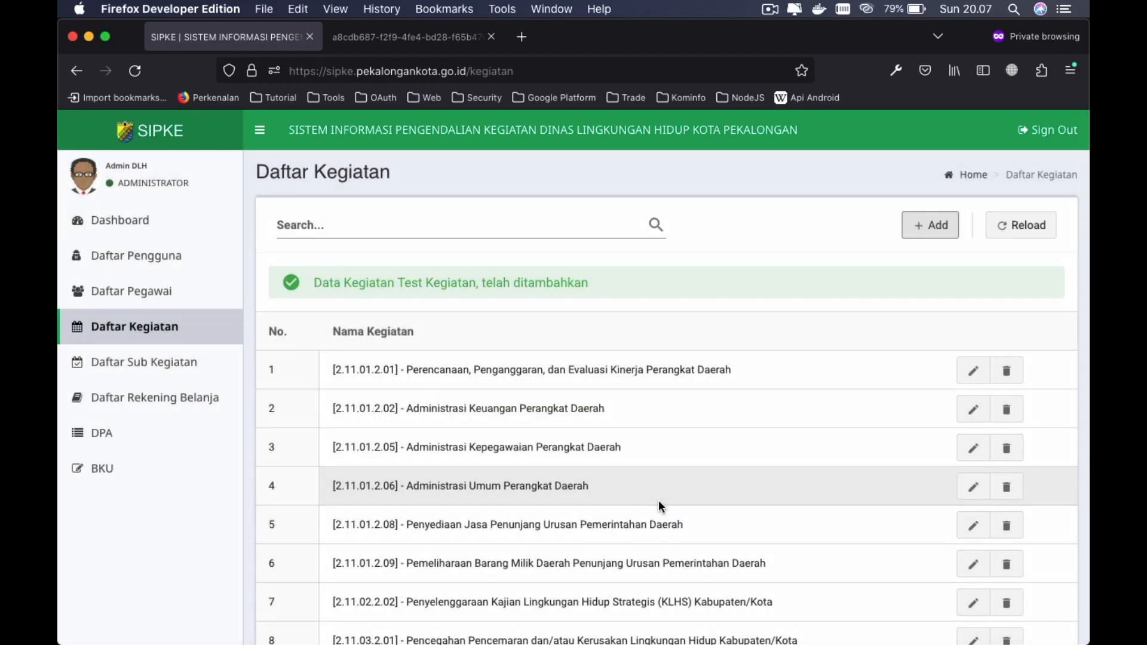
- Go to the next activities page showing rows 11-17, including '[123] - Test Kegiatan'
{"action": "scroll", "coordinate": [777, 524], "scroll_direction": "down", "scroll_amount": 5}
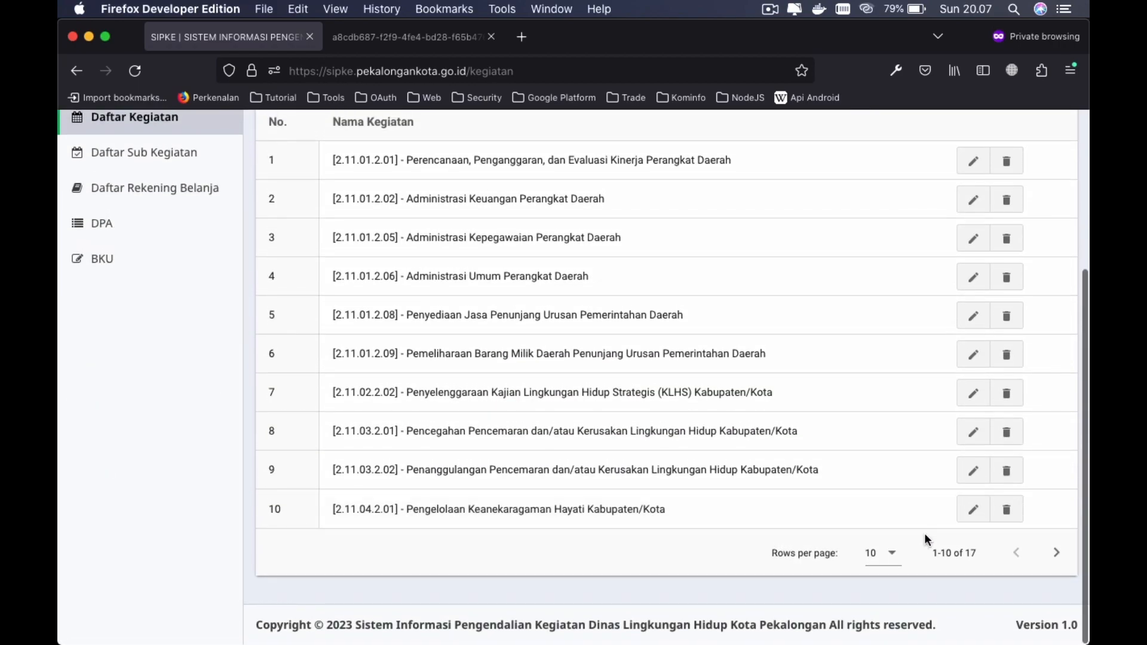
{"action": "left_click", "coordinate": [1051, 553]}
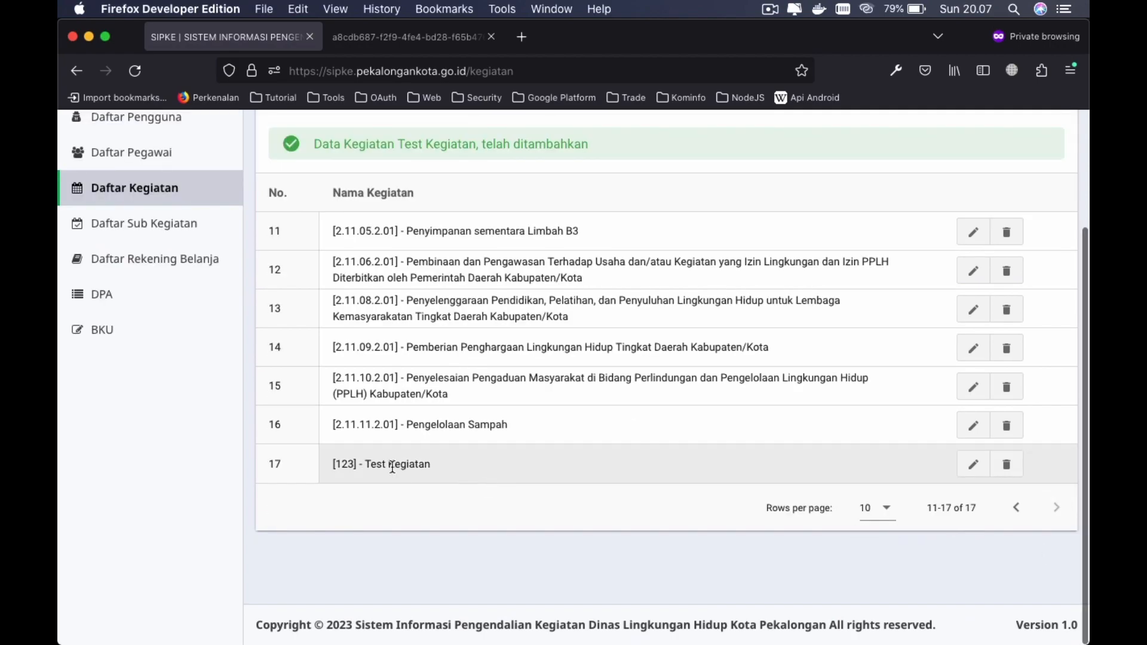
{"action": "scroll", "coordinate": [394, 469], "scroll_direction": "up", "scroll_amount": 1}
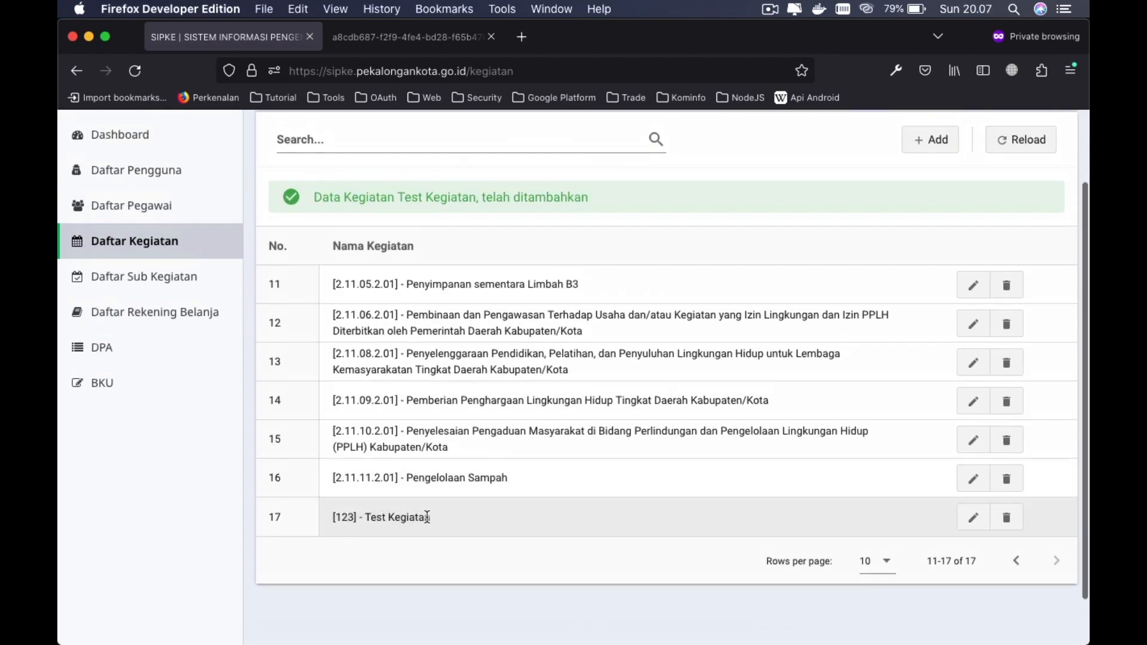
{"action": "scroll", "coordinate": [427, 517], "scroll_direction": "up", "scroll_amount": 1}
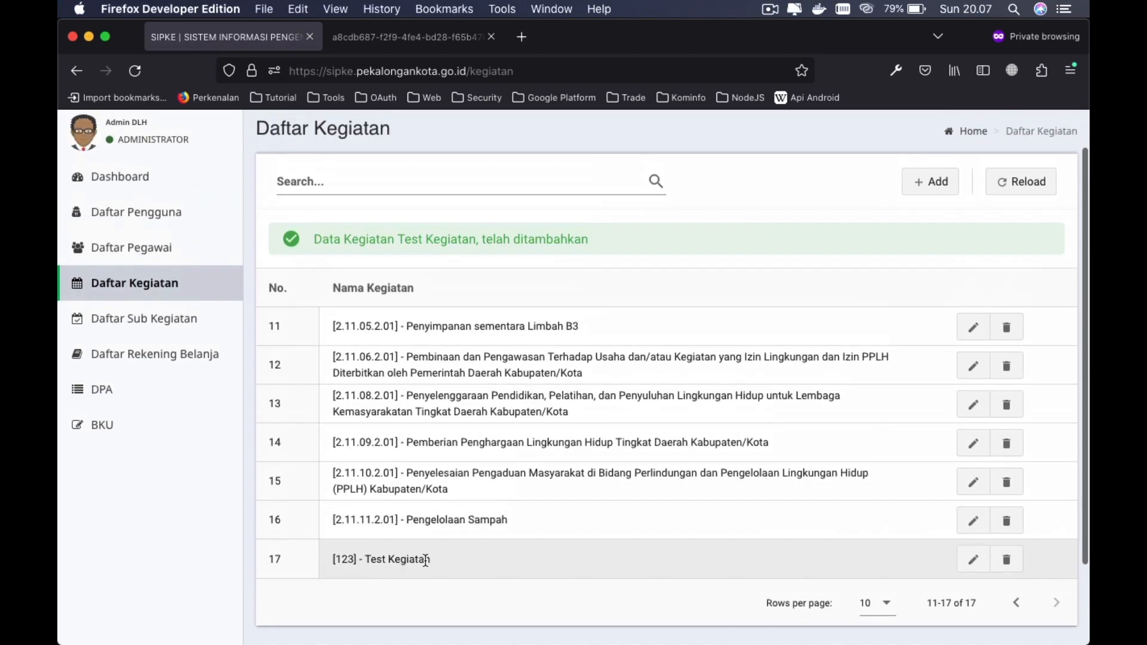
{"action": "scroll", "coordinate": [668, 525], "scroll_direction": "up", "scroll_amount": 1}
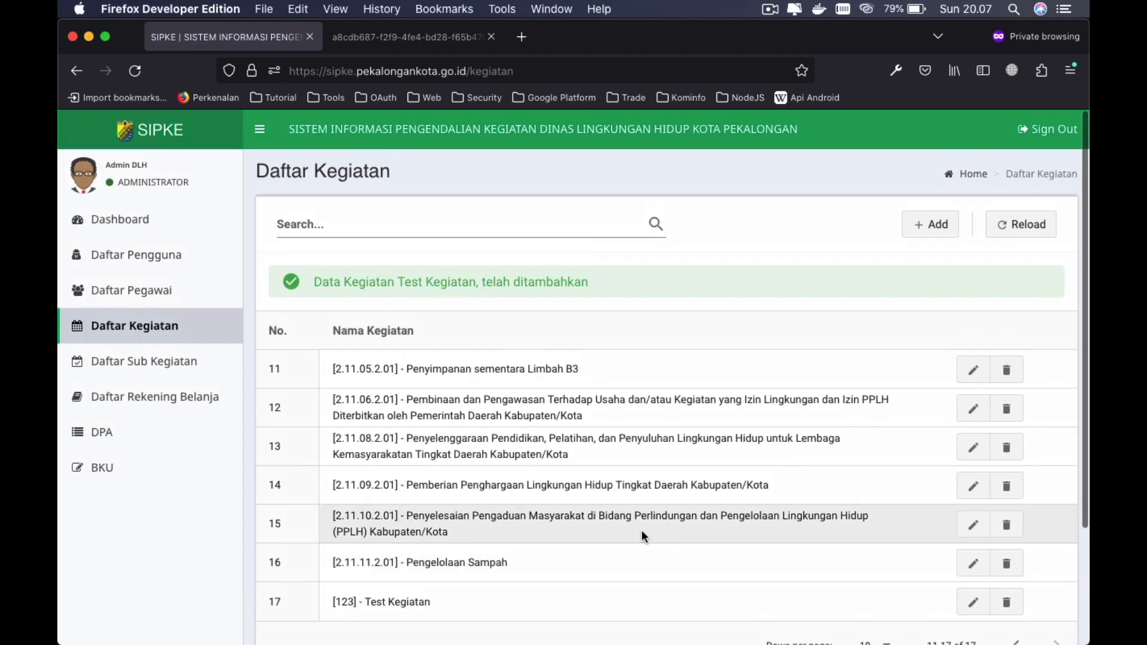
{"action": "scroll", "coordinate": [704, 563], "scroll_direction": "down", "scroll_amount": 1}
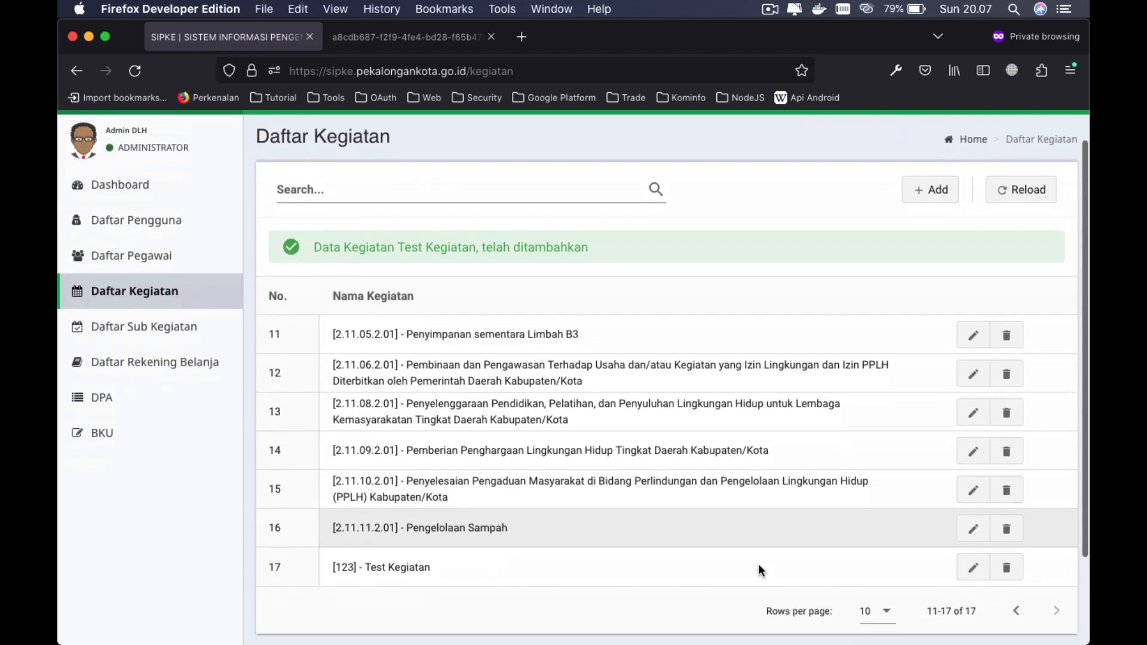
- Change the activity's code to 1234 and name to 'Test Kegiatan 123', then save
{"action": "left_click", "coordinate": [972, 568]}
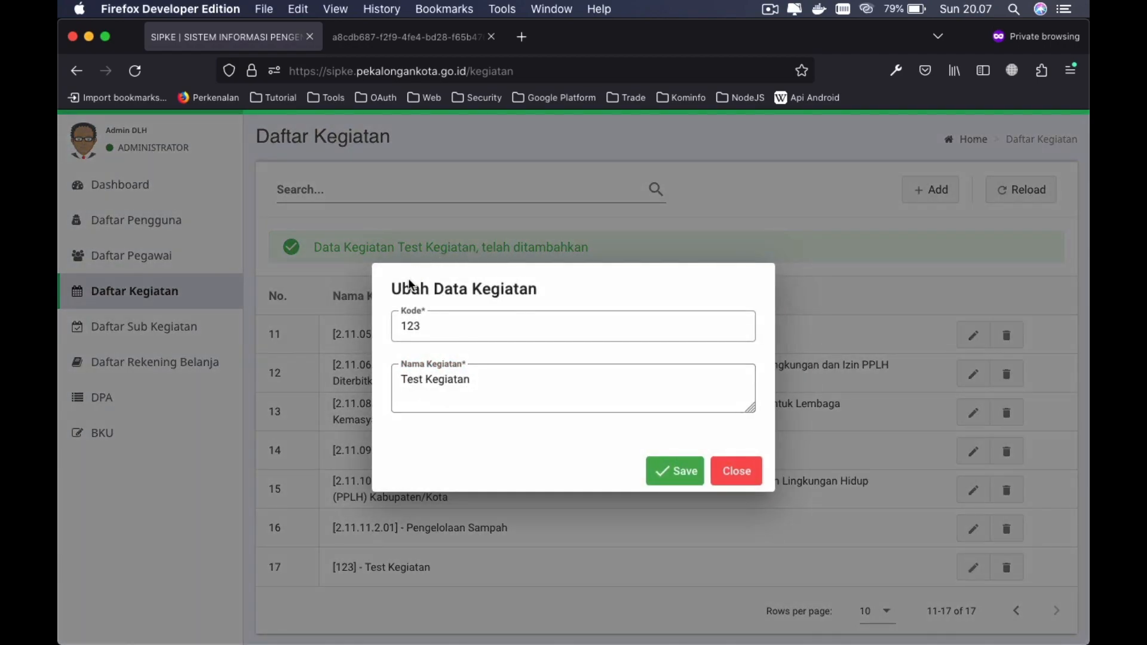
{"action": "left_click", "coordinate": [469, 332]}
{"action": "left_click", "coordinate": [469, 332]}
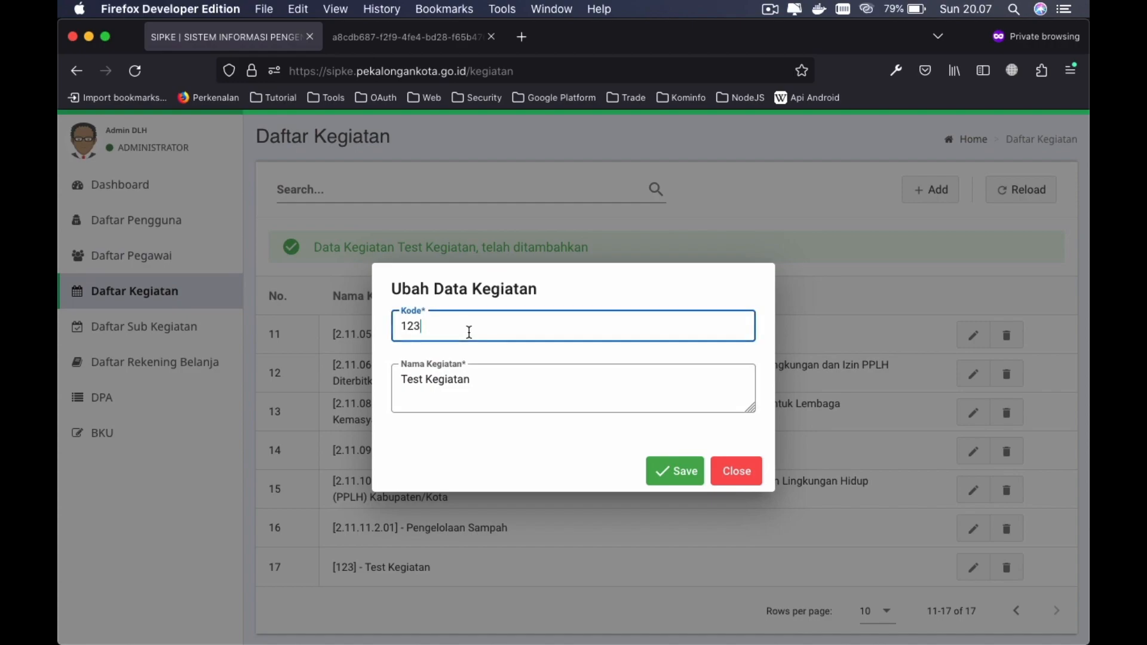
{"action": "type", "text": "4"}
{"action": "left_click", "coordinate": [520, 381]}
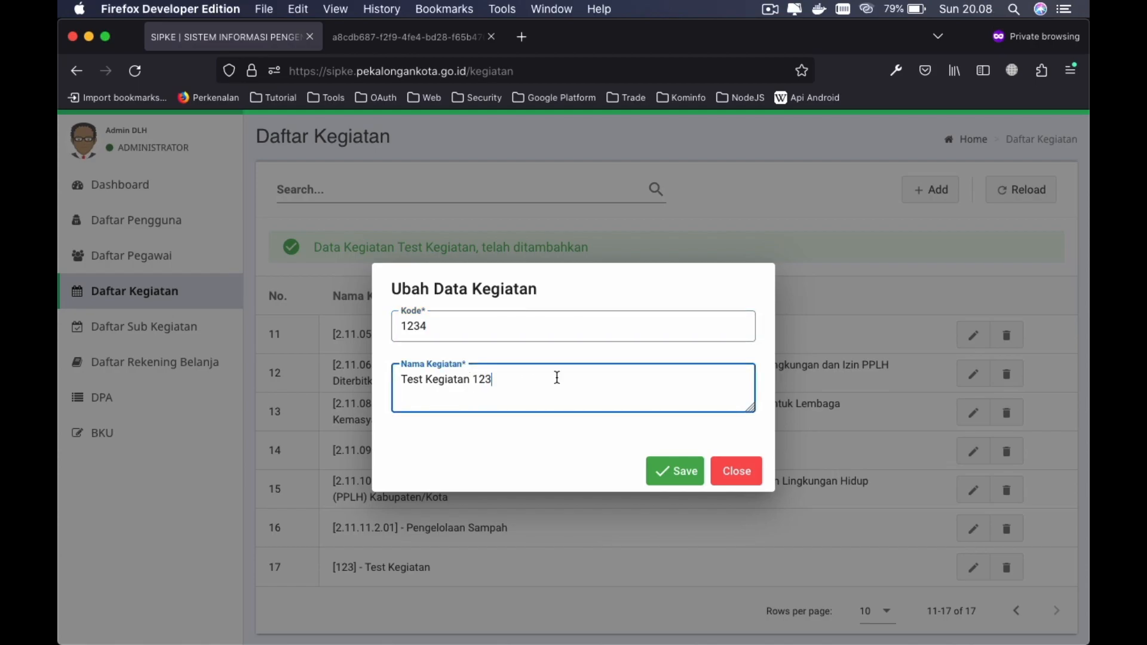
{"action": "left_click", "coordinate": [669, 473]}
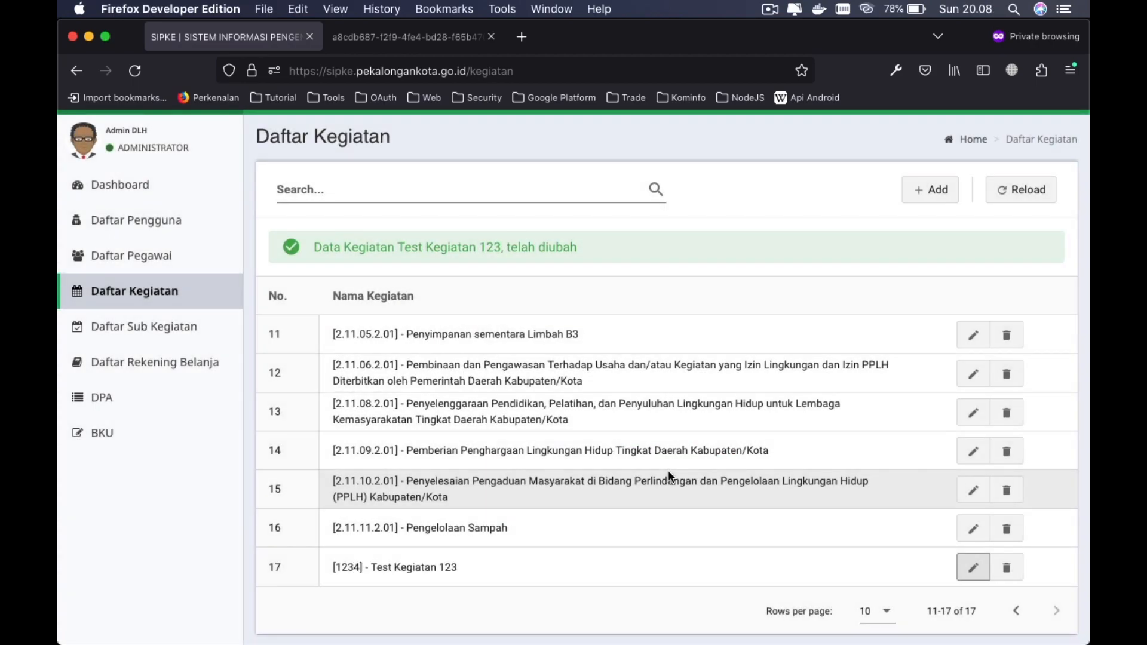
{"action": "scroll", "coordinate": [817, 526], "scroll_direction": "down", "scroll_amount": 2}
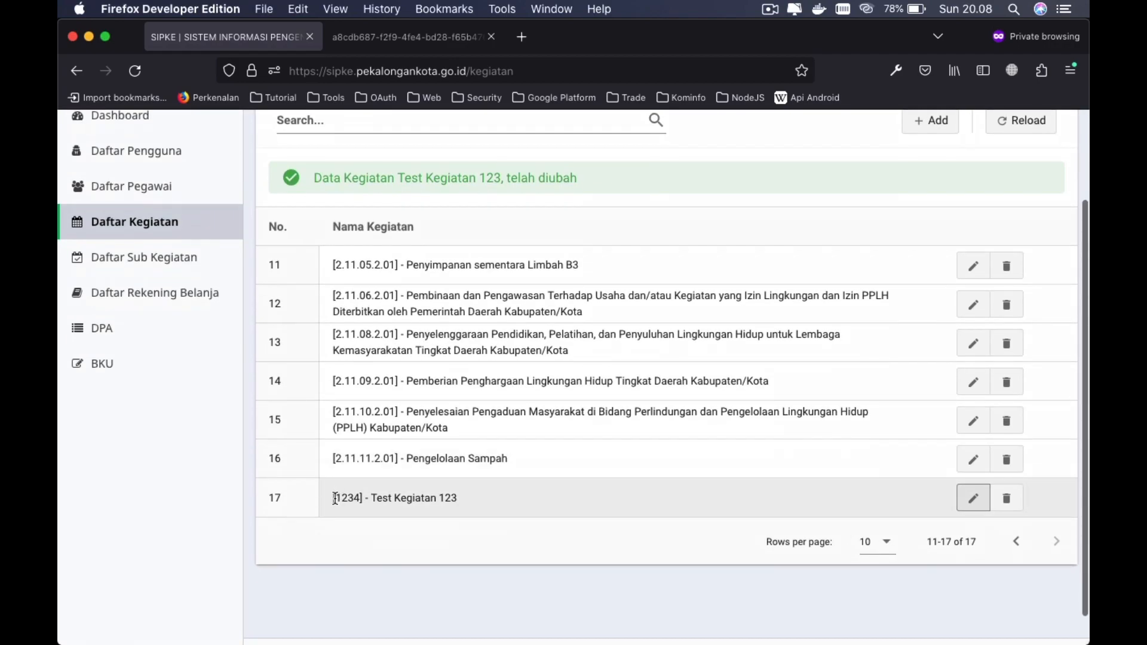
{"action": "left_click", "coordinate": [839, 538]}
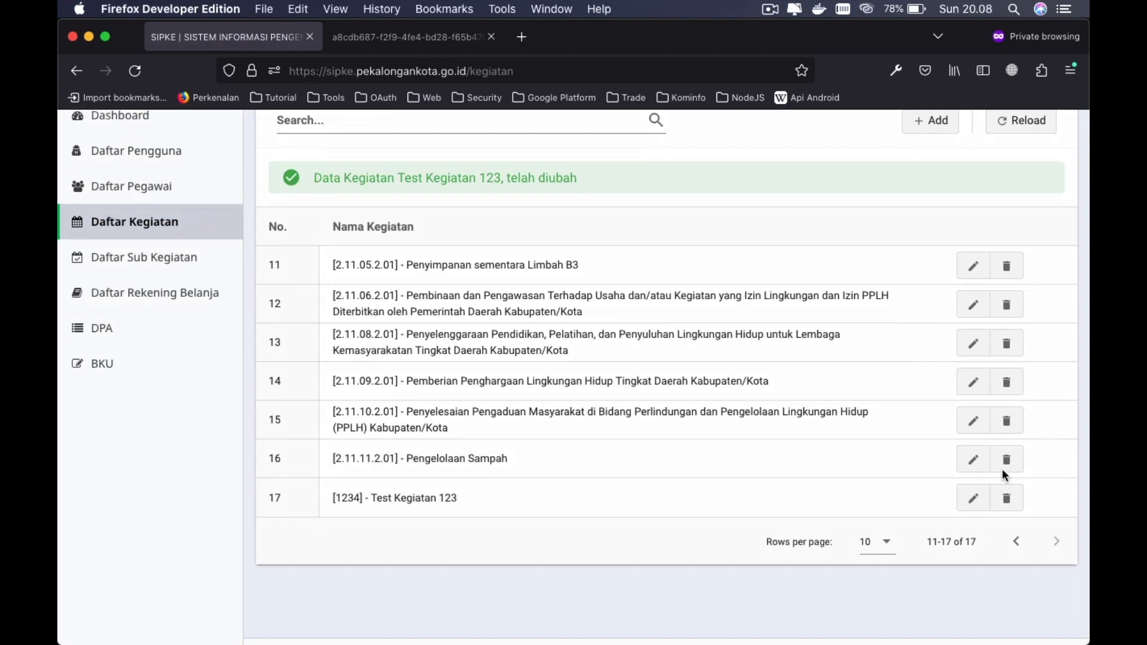
{"action": "scroll", "coordinate": [806, 494], "scroll_direction": "up", "scroll_amount": 1}
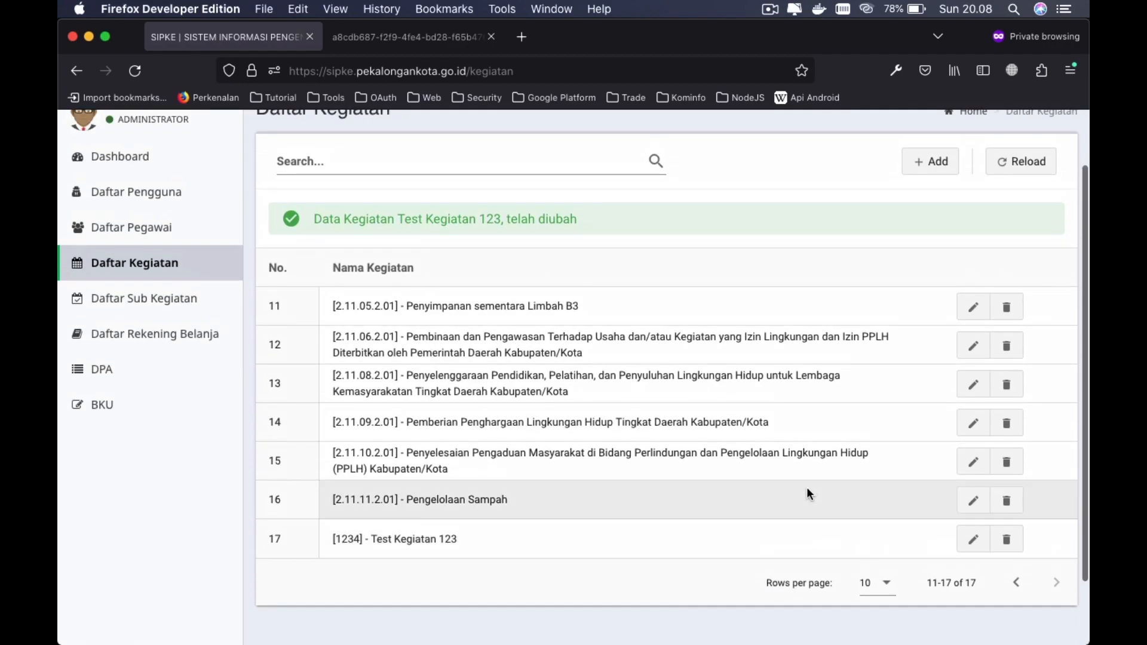
- Delete row 17, Test Kegiatan 123, and confirm with OK
{"action": "left_click", "coordinate": [1013, 545]}
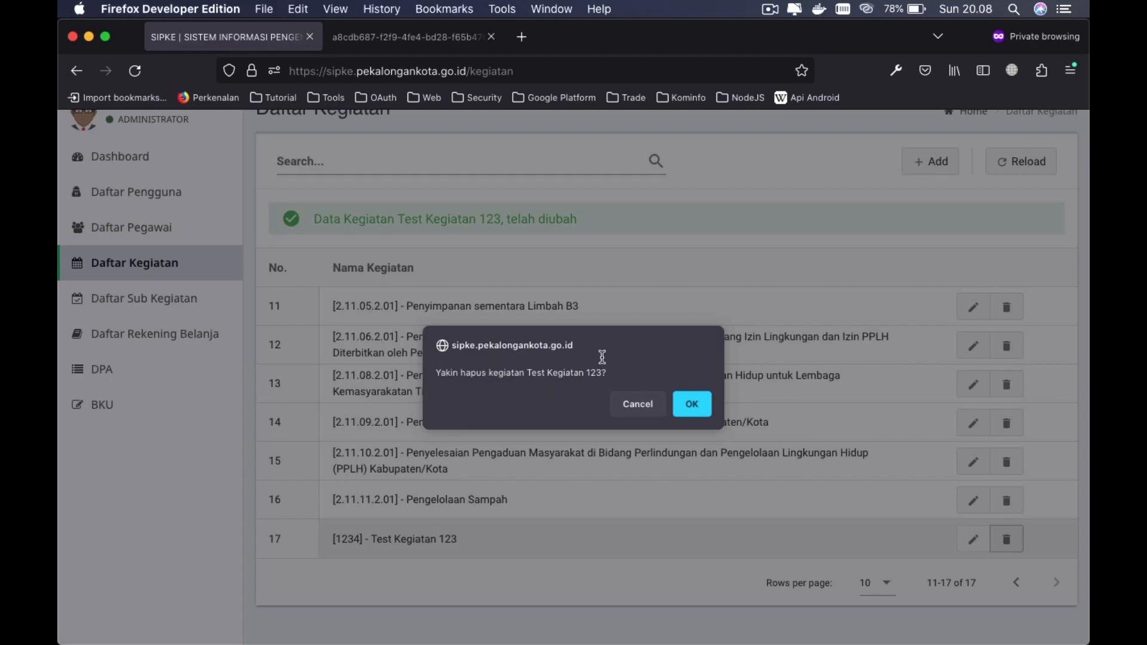
{"action": "left_click", "coordinate": [692, 404]}
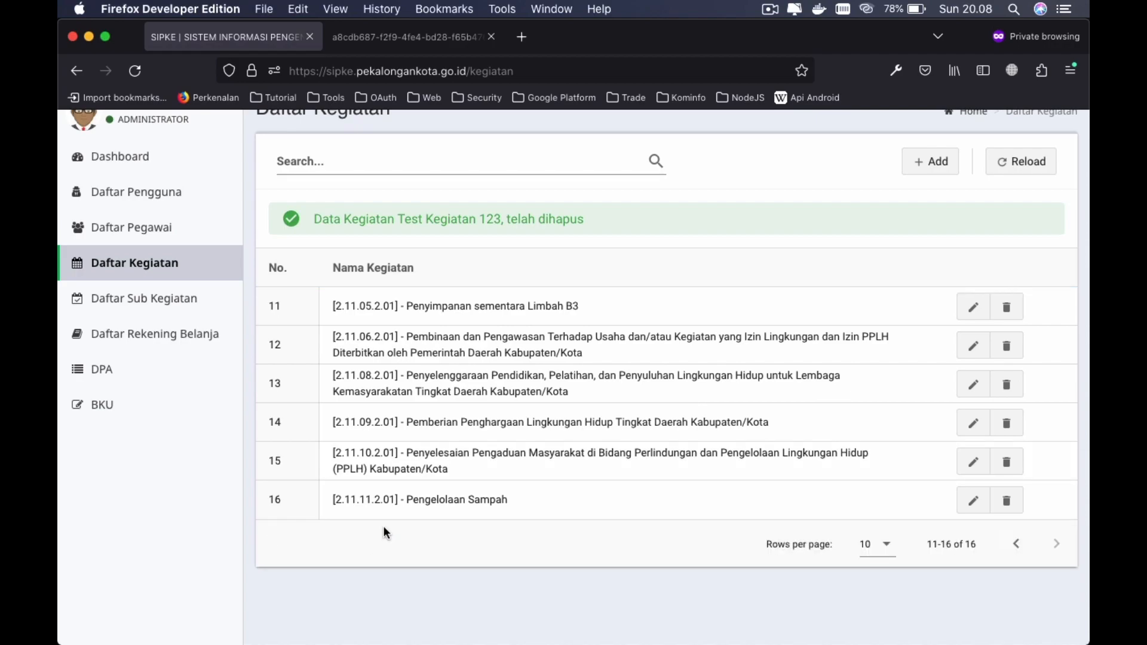
{"action": "scroll", "coordinate": [383, 532], "scroll_direction": "up", "scroll_amount": 2}
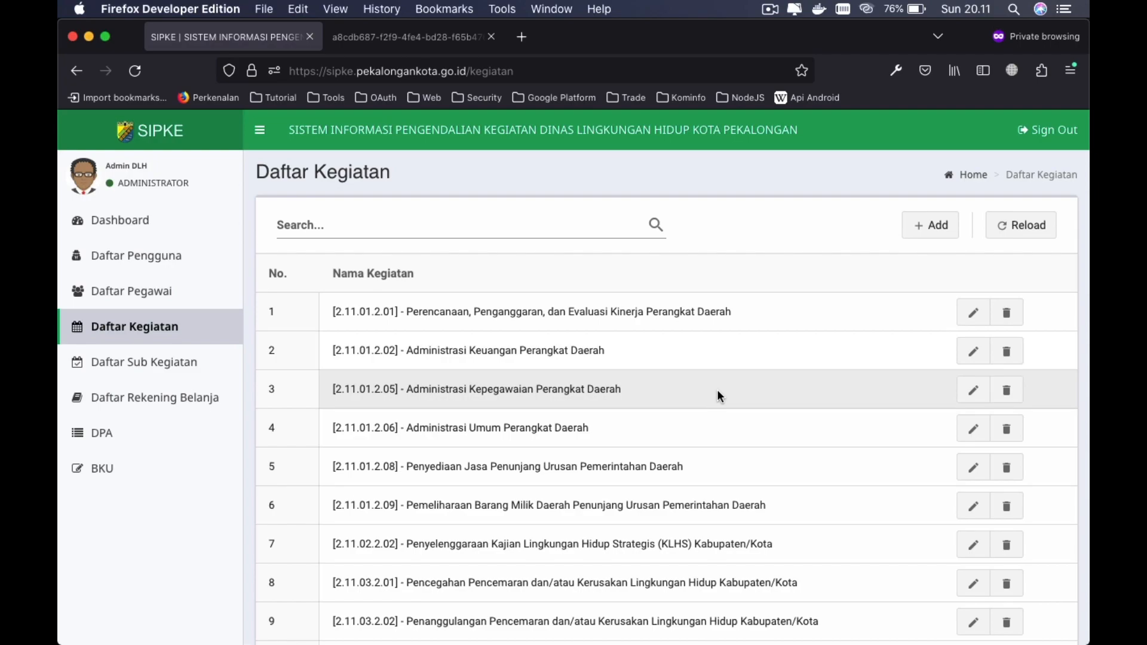
- Open the Daftar Sub Kegiatan list from the sidebar
{"action": "left_click", "coordinate": [190, 360]}
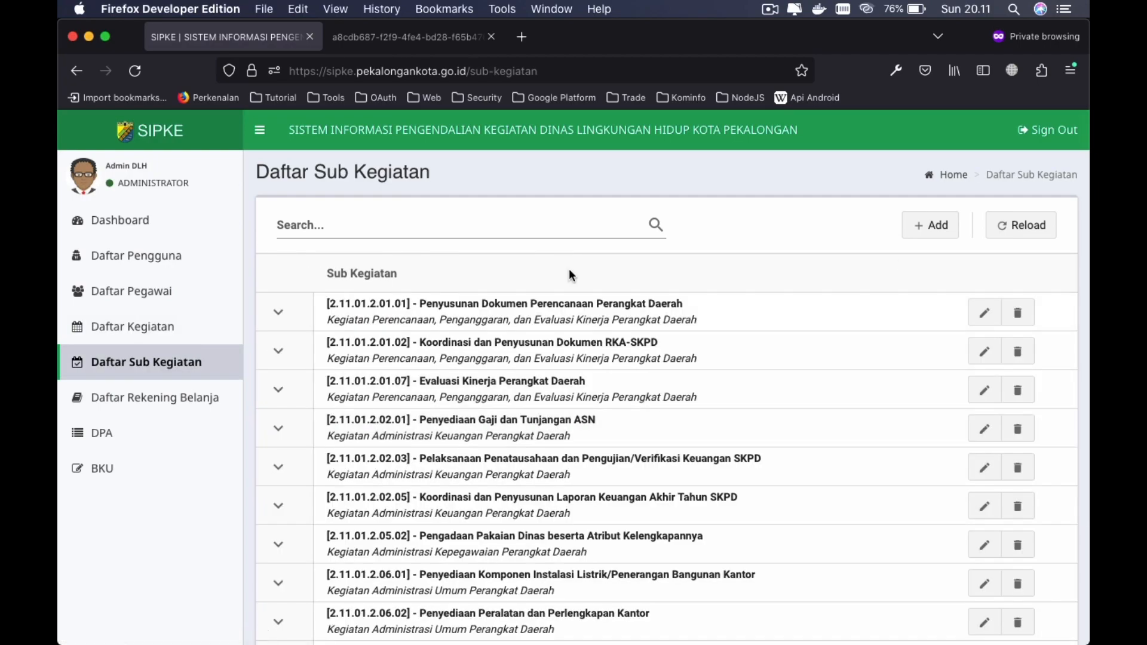
{"action": "scroll", "coordinate": [822, 377], "scroll_direction": "down", "scroll_amount": 3}
{"action": "scroll", "coordinate": [823, 376], "scroll_direction": "up", "scroll_amount": 3}
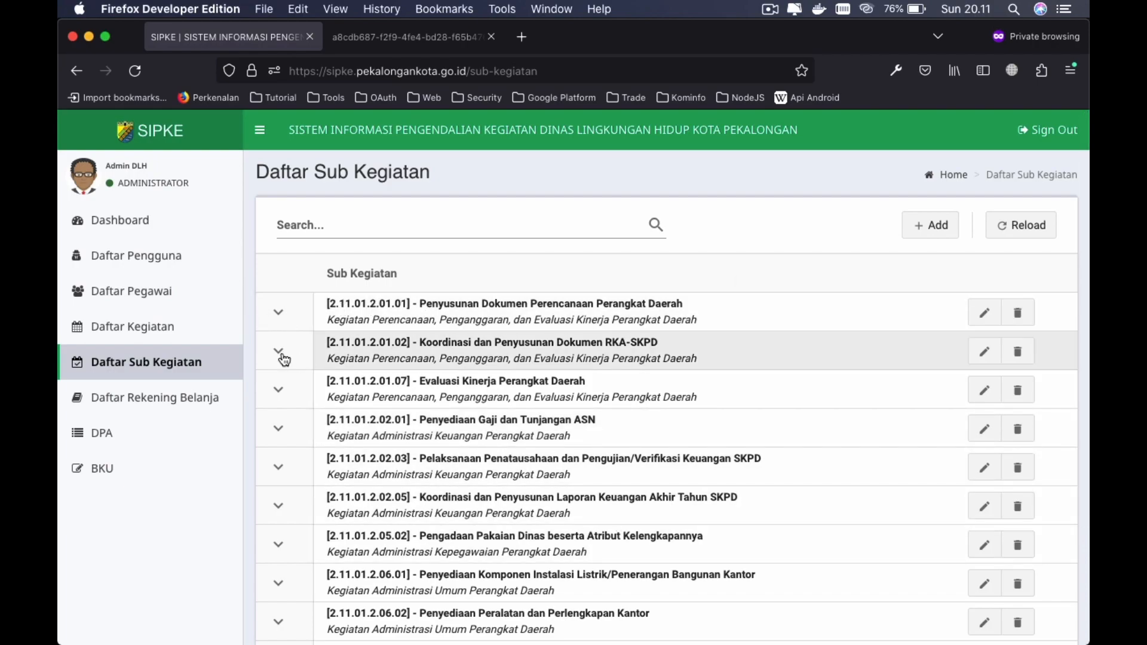
- Expand sub-activity 2.11.01.2.01.01 to review its detail and DPA spending lines, then collapse it
{"action": "left_click", "coordinate": [280, 313]}
{"action": "scroll", "coordinate": [545, 412], "scroll_direction": "down", "scroll_amount": 2}
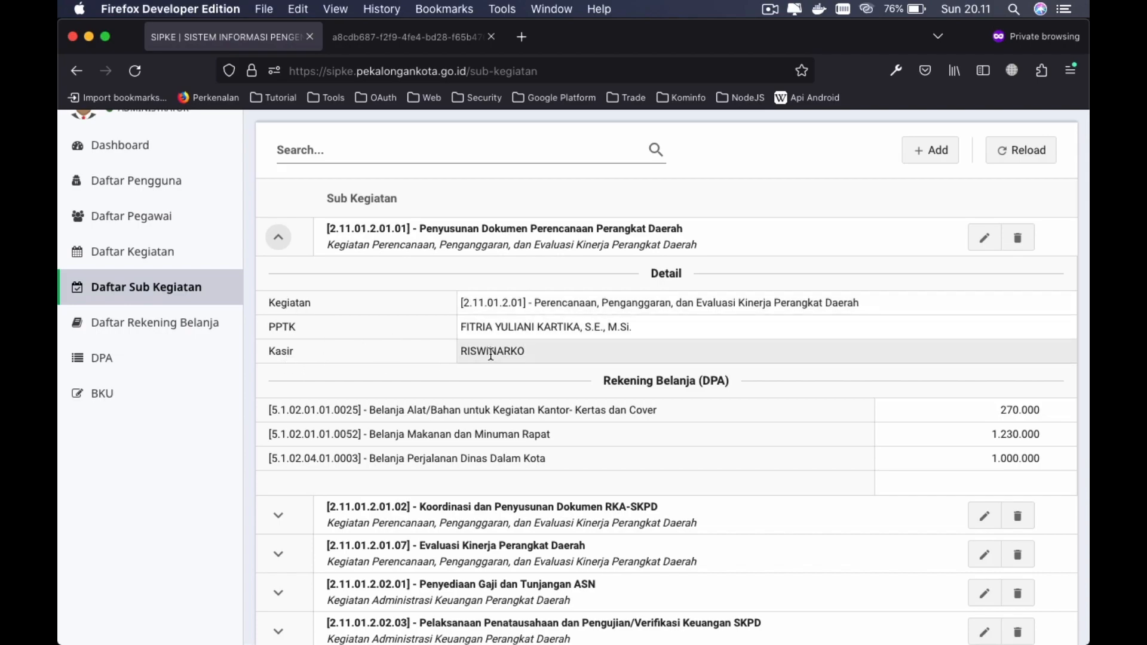
{"action": "scroll", "coordinate": [491, 354], "scroll_direction": "down", "scroll_amount": 2}
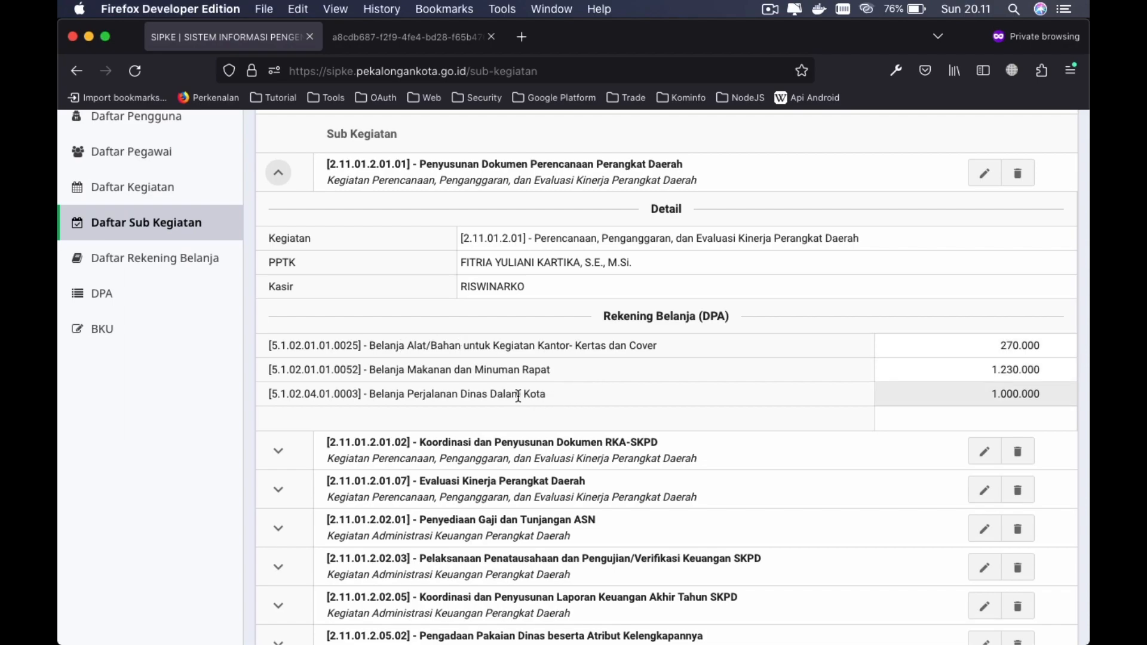
{"action": "scroll", "coordinate": [995, 345], "scroll_direction": "up", "scroll_amount": 1}
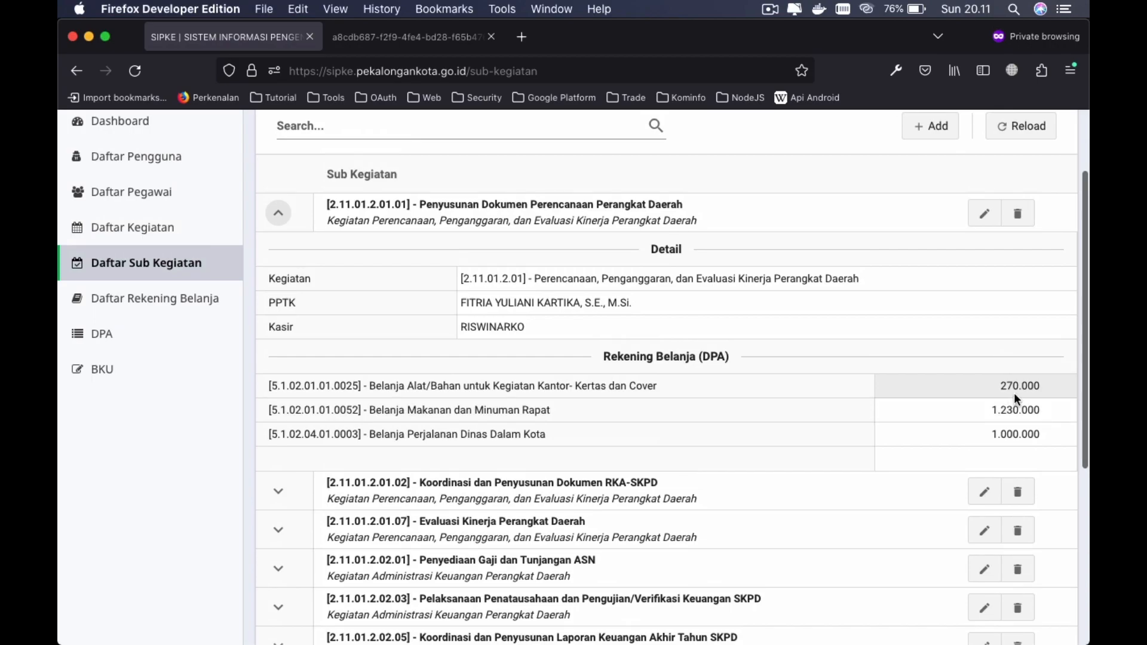
{"action": "scroll", "coordinate": [1013, 398], "scroll_direction": "up", "scroll_amount": 1}
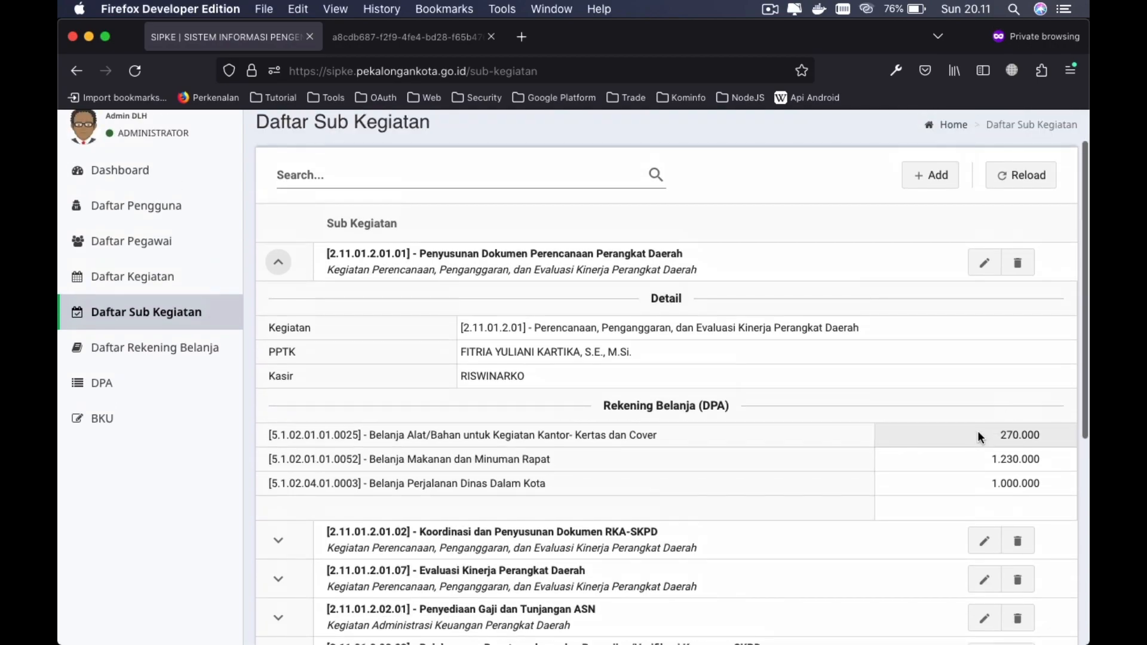
{"action": "scroll", "coordinate": [977, 431], "scroll_direction": "down", "scroll_amount": 1}
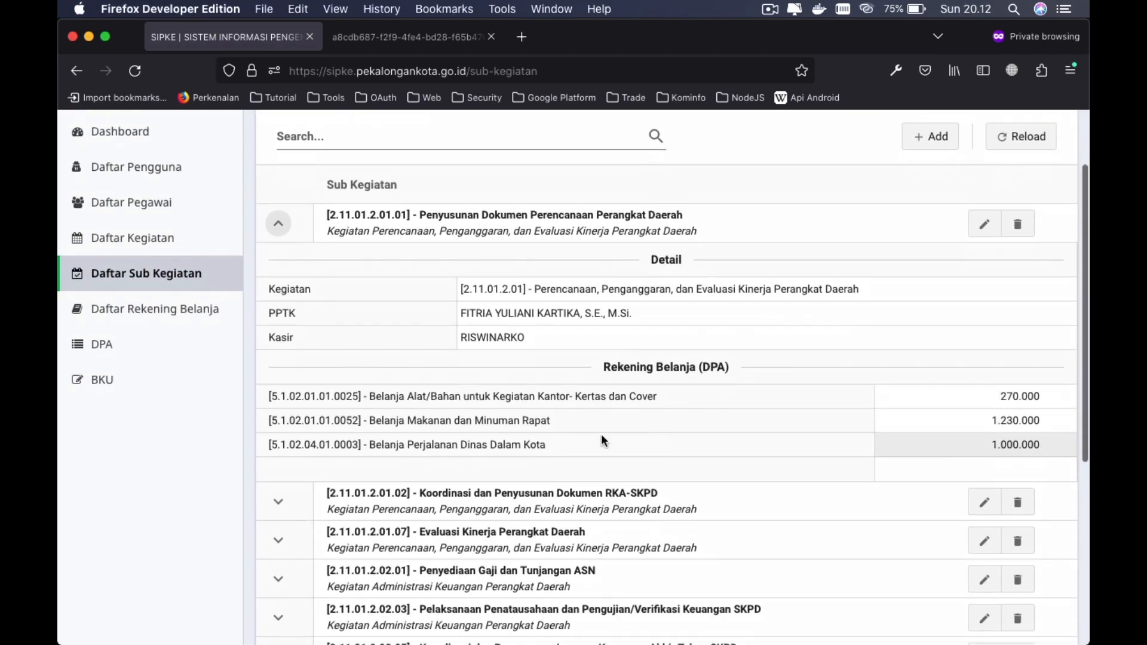
{"action": "scroll", "coordinate": [764, 425], "scroll_direction": "up", "scroll_amount": 2}
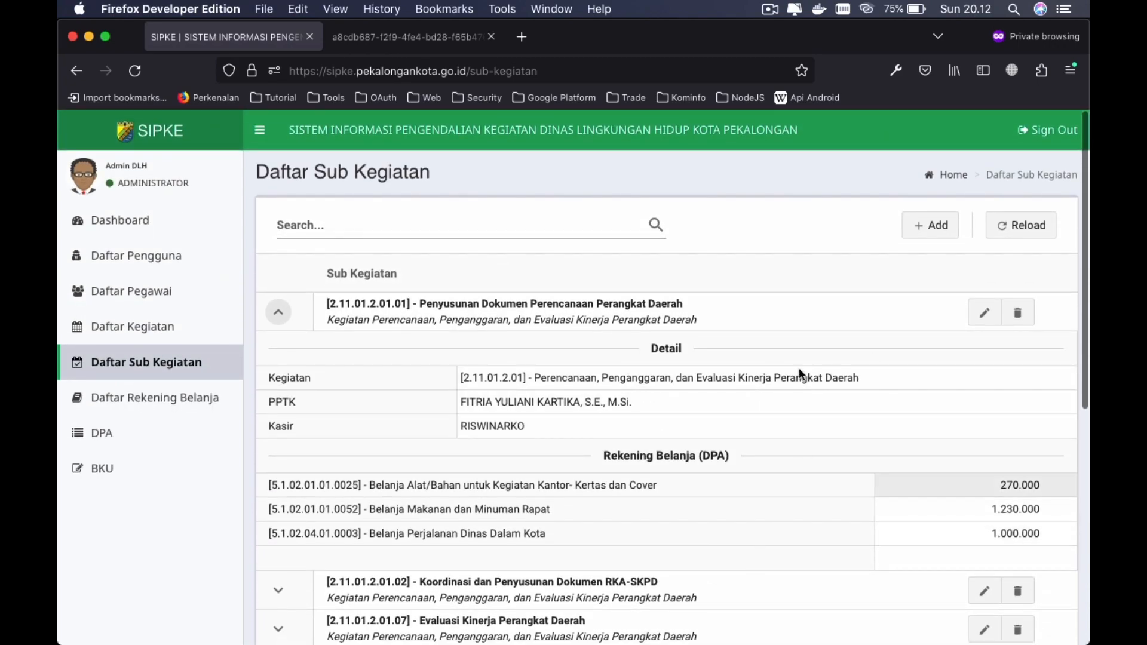
{"action": "left_click", "coordinate": [278, 312]}
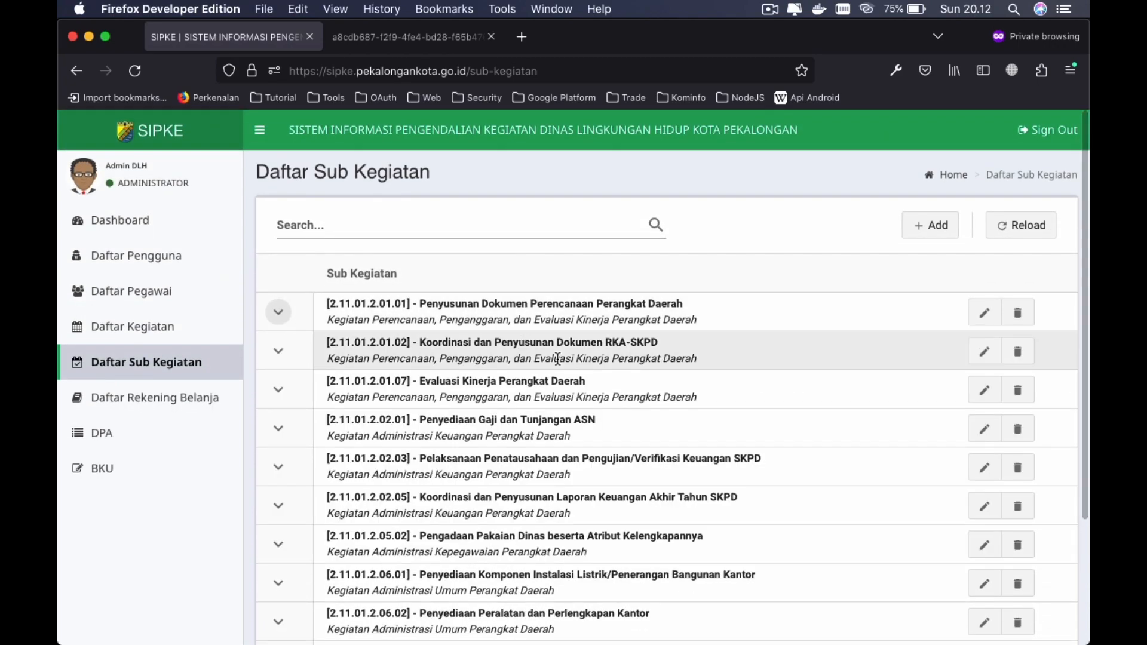
{"action": "left_click", "coordinate": [412, 230]}
{"action": "left_click", "coordinate": [477, 257]}
{"action": "left_click", "coordinate": [361, 222]}
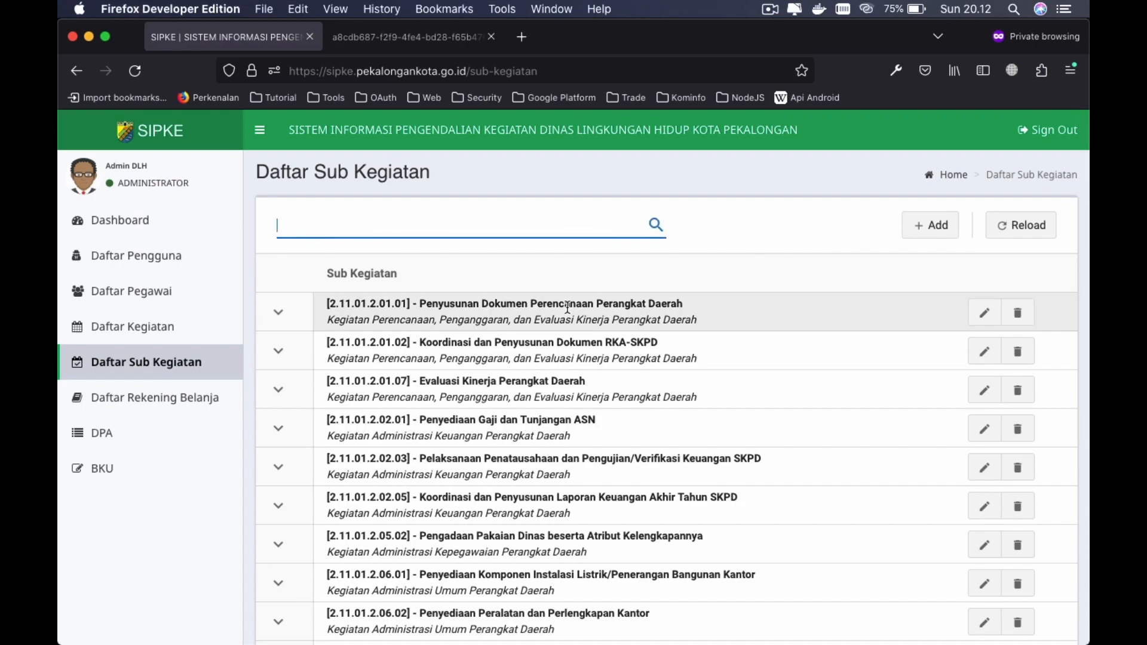
{"action": "type", "text": "koordinasi"}
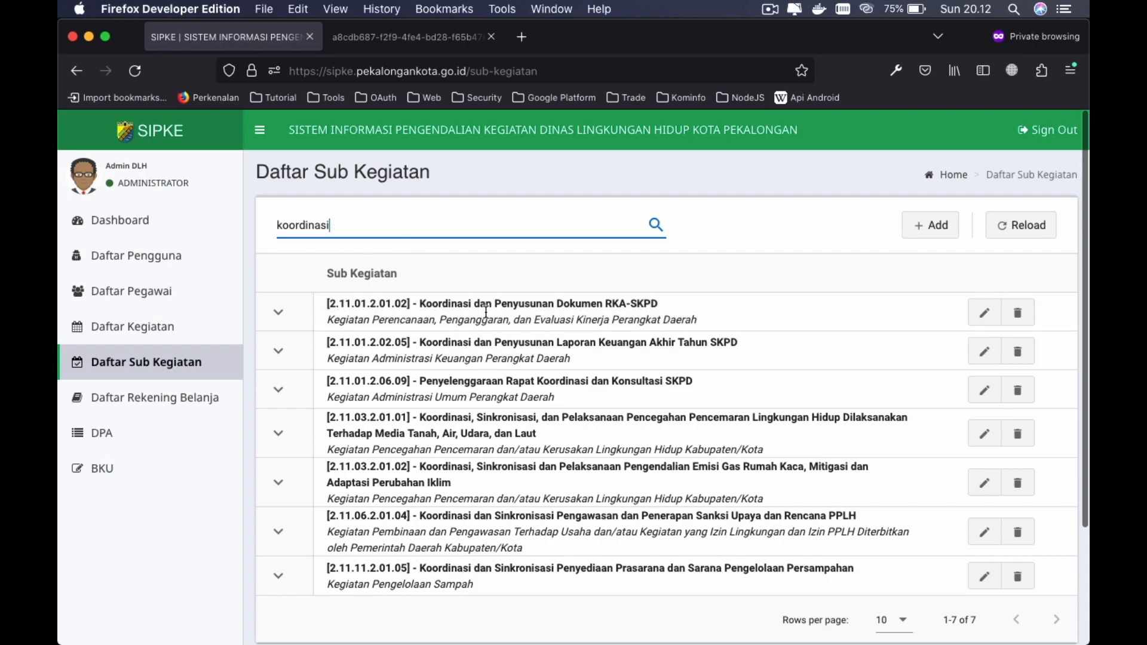
{"action": "double_click", "coordinate": [353, 231]}
{"action": "key", "text": "BackSpace"}
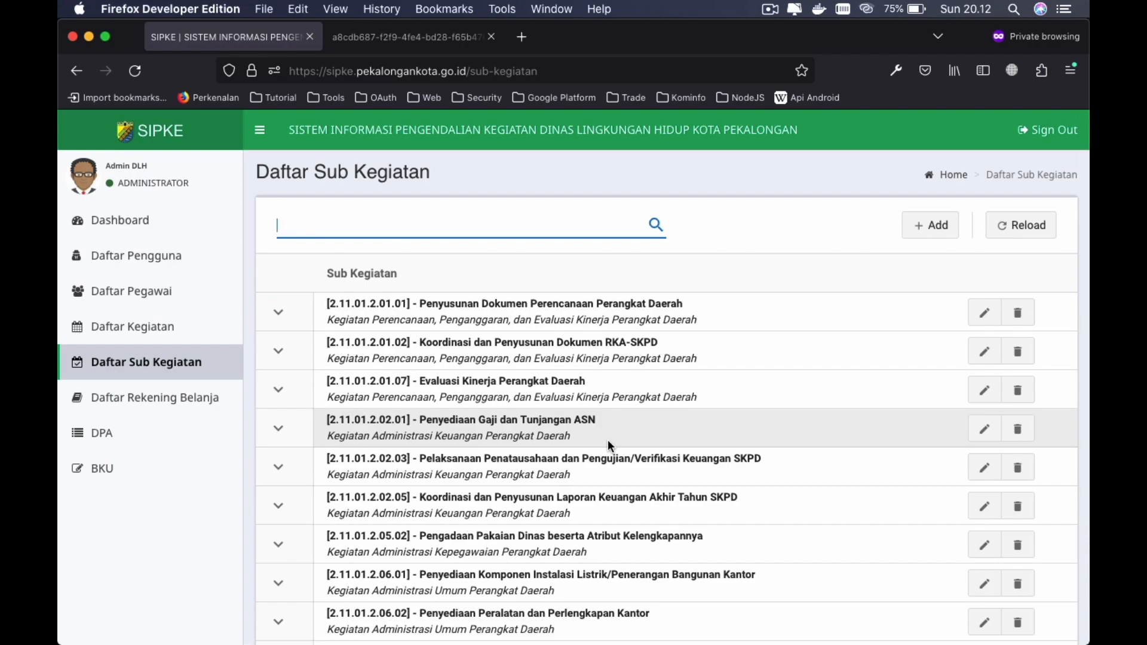
- Start a new sub-activity under activity 2.11.01.2.01 with code 12345, named Test Sub Kegiatan
{"action": "left_click", "coordinate": [931, 225]}
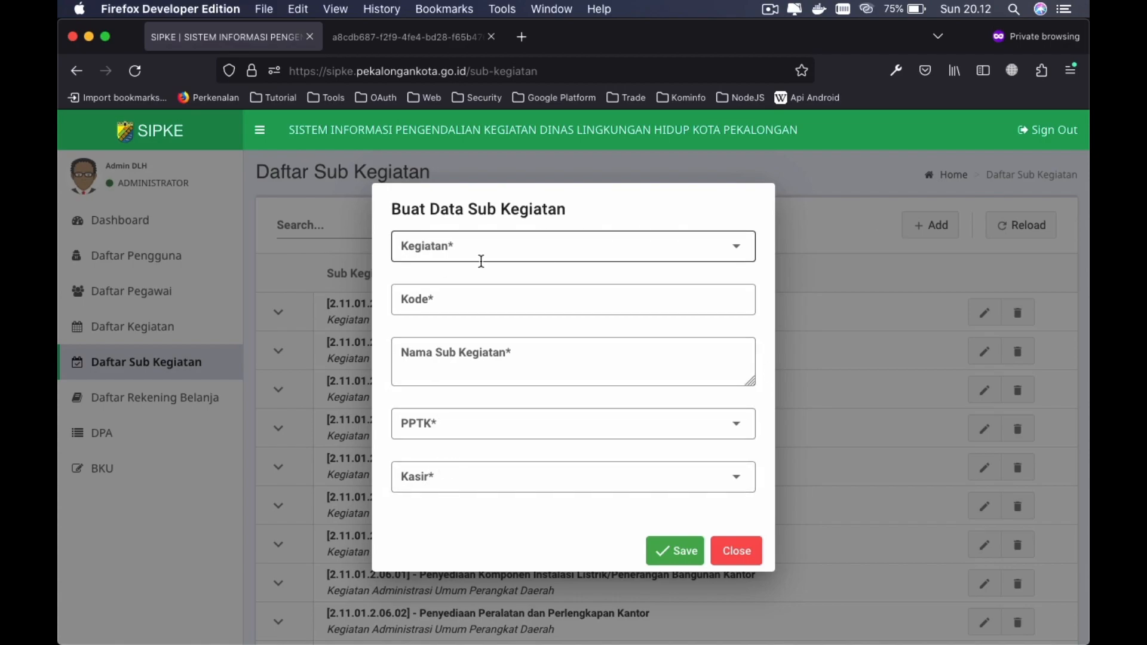
{"action": "left_click", "coordinate": [627, 246]}
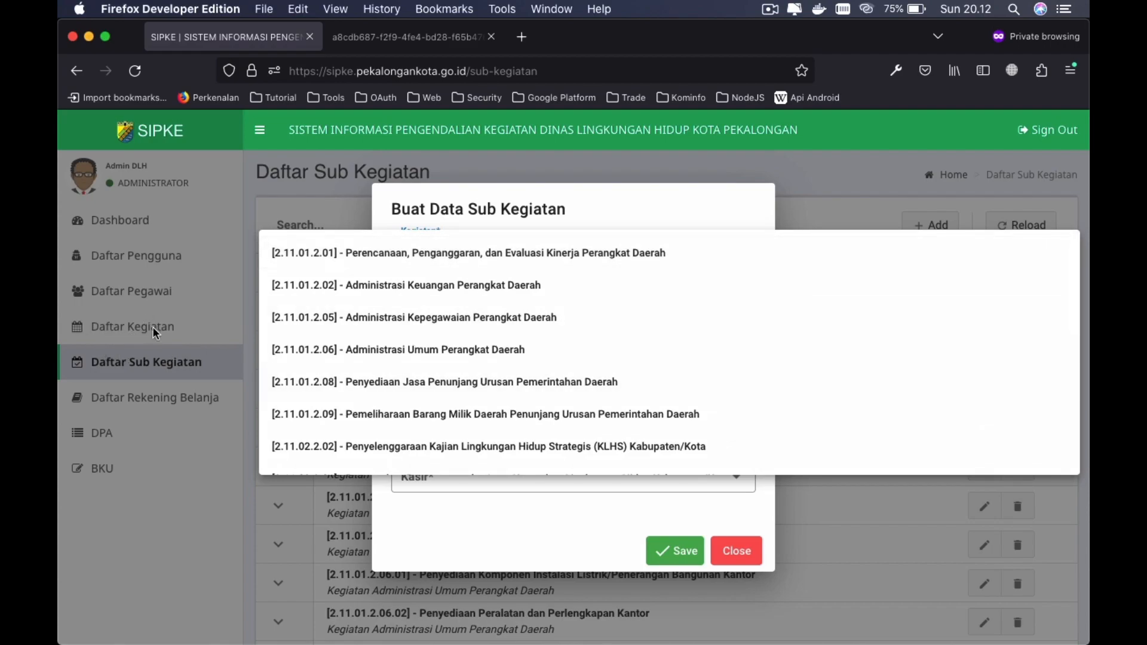
{"action": "left_click", "coordinate": [423, 261]}
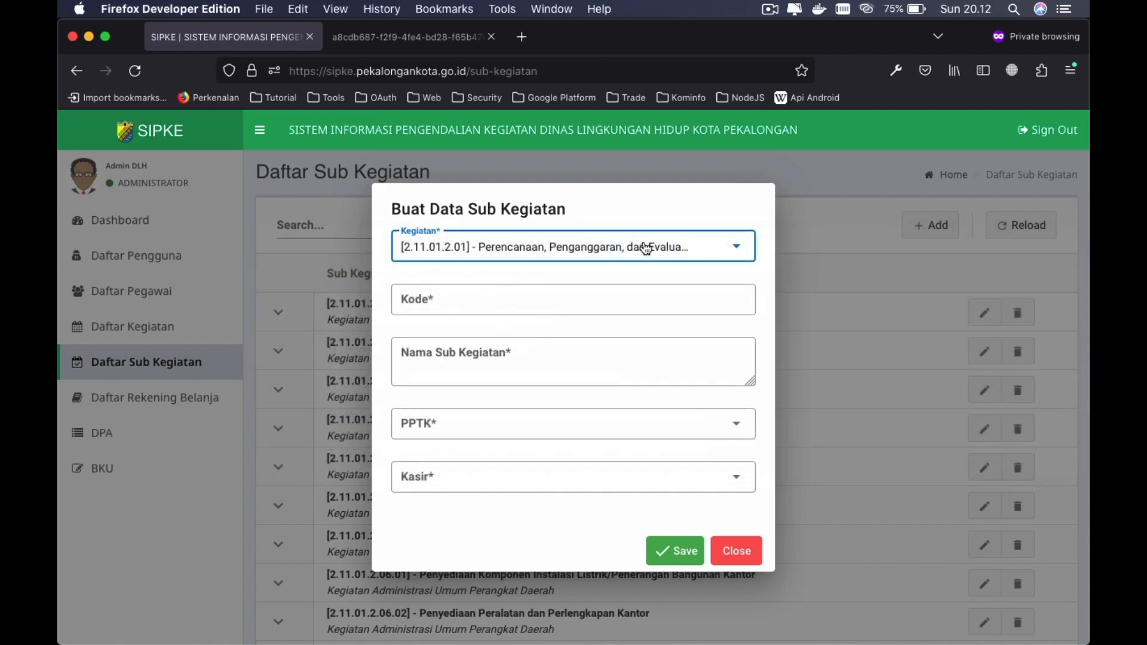
{"action": "left_click", "coordinate": [454, 298]}
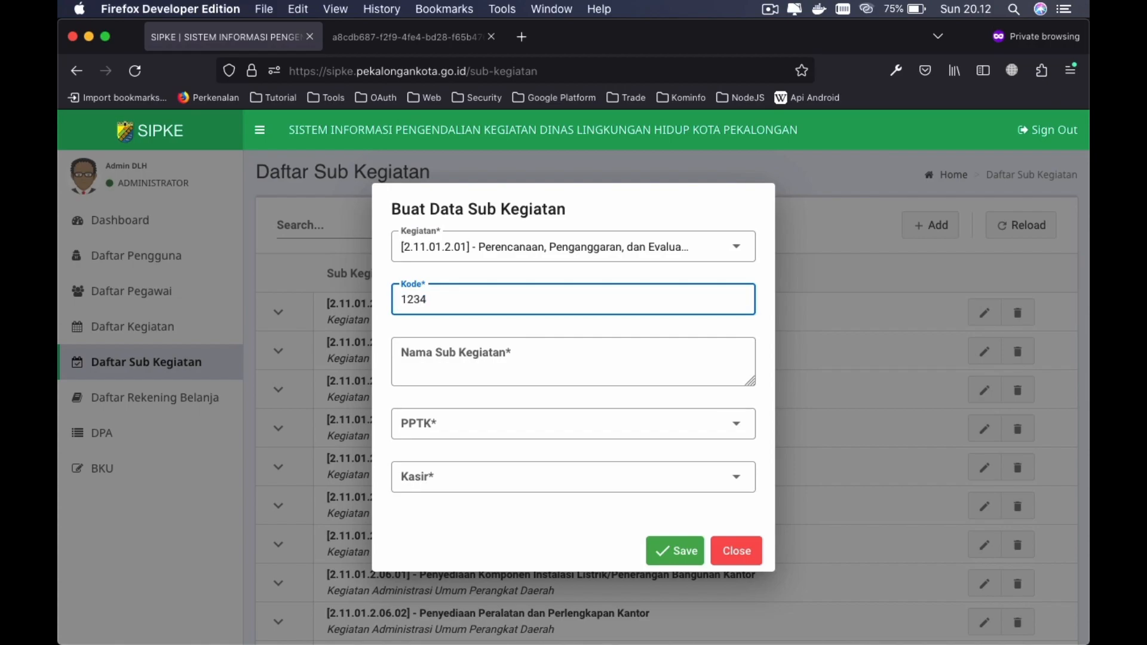
{"action": "type", "text": "12345"}
{"action": "left_click", "coordinate": [462, 357]}
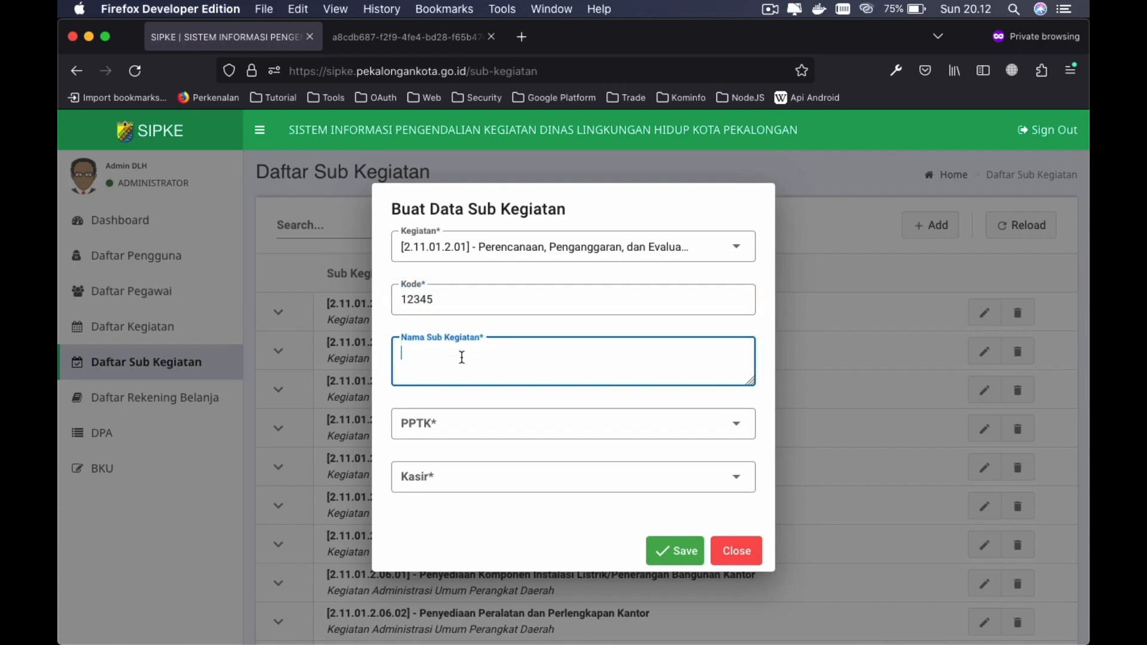
{"action": "type", "text": "Test Sub Kegiatan"}
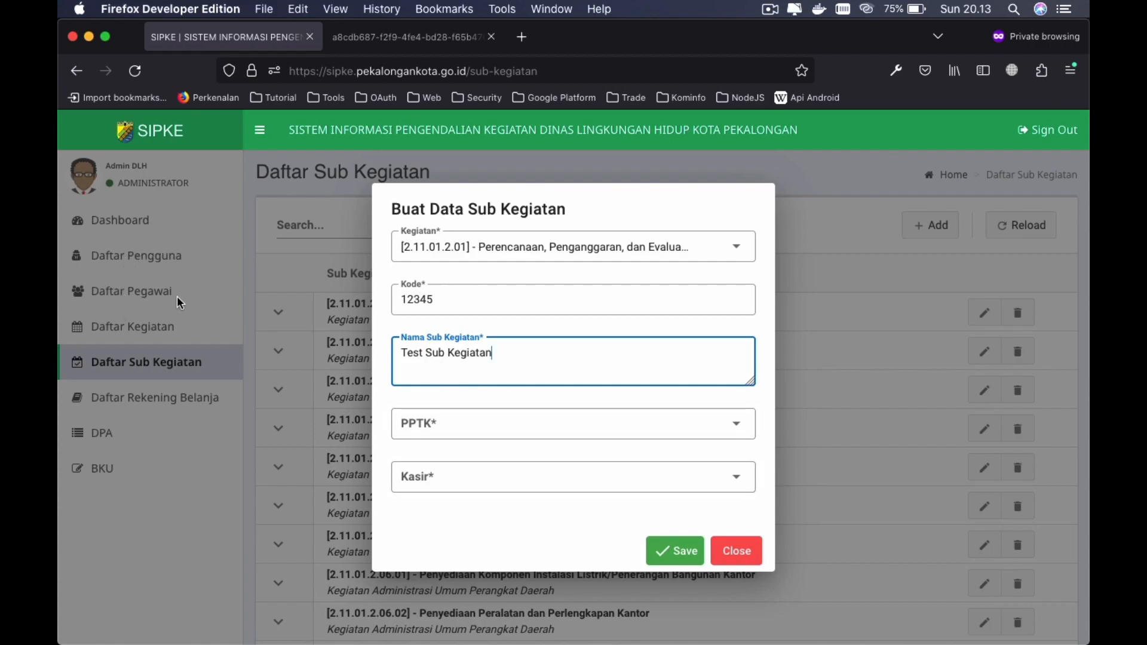
- Assign a PPTK official and a cashier, then save the new sub-activity
{"action": "left_click", "coordinate": [673, 418]}
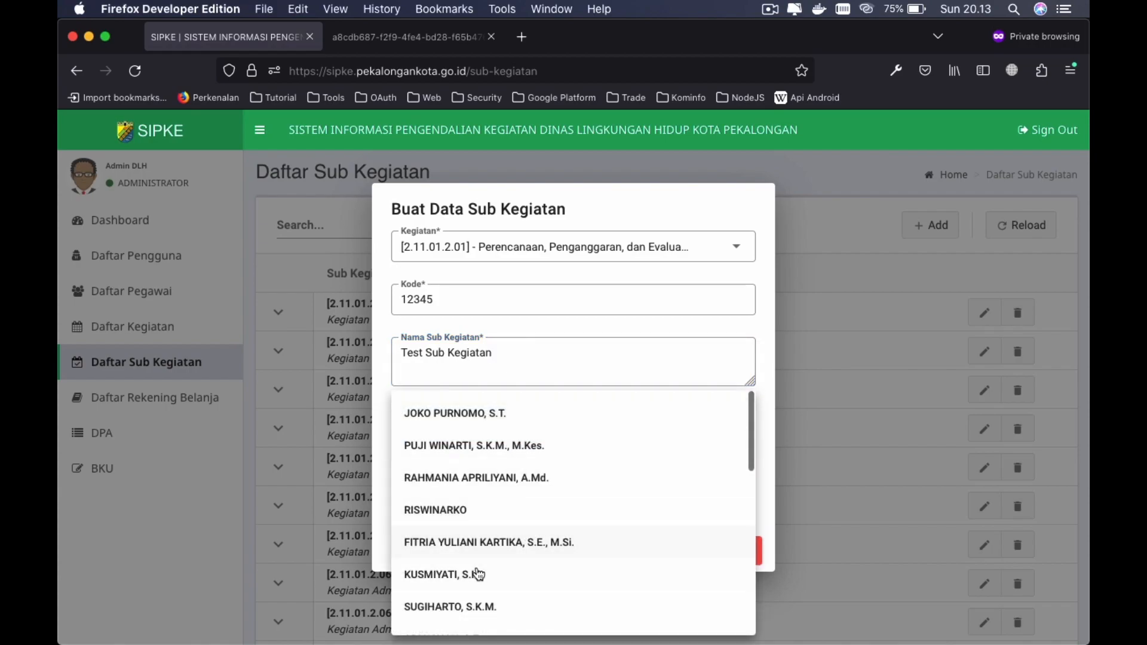
{"action": "left_click", "coordinate": [429, 415]}
{"action": "left_click", "coordinate": [430, 476]}
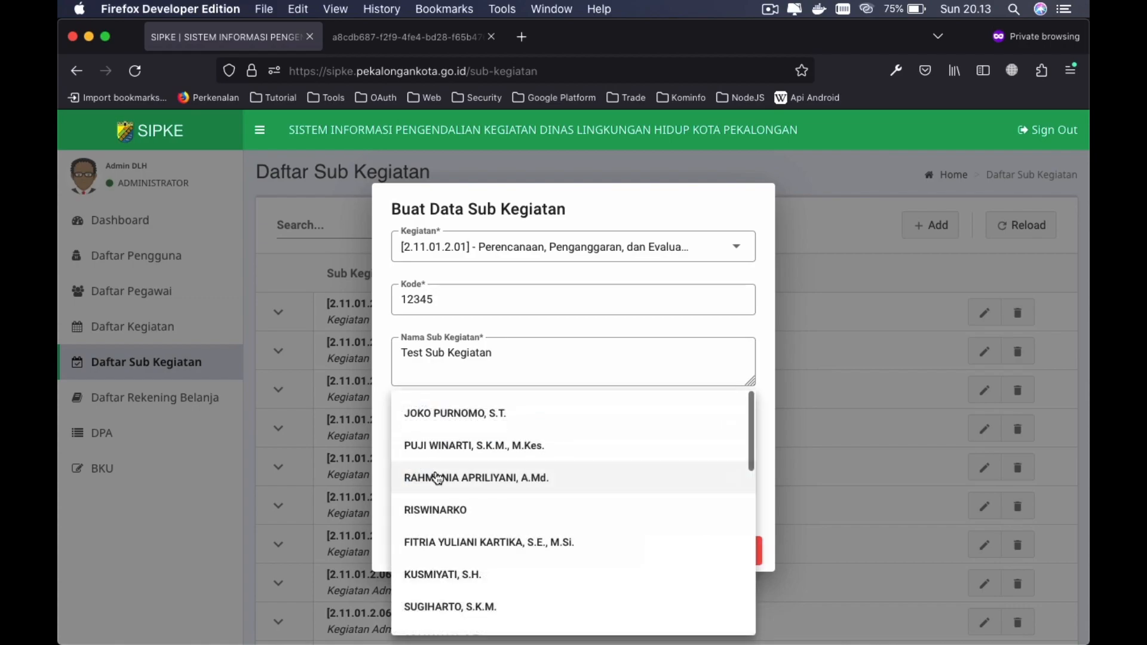
{"action": "scroll", "coordinate": [587, 531], "scroll_direction": "down", "scroll_amount": 1}
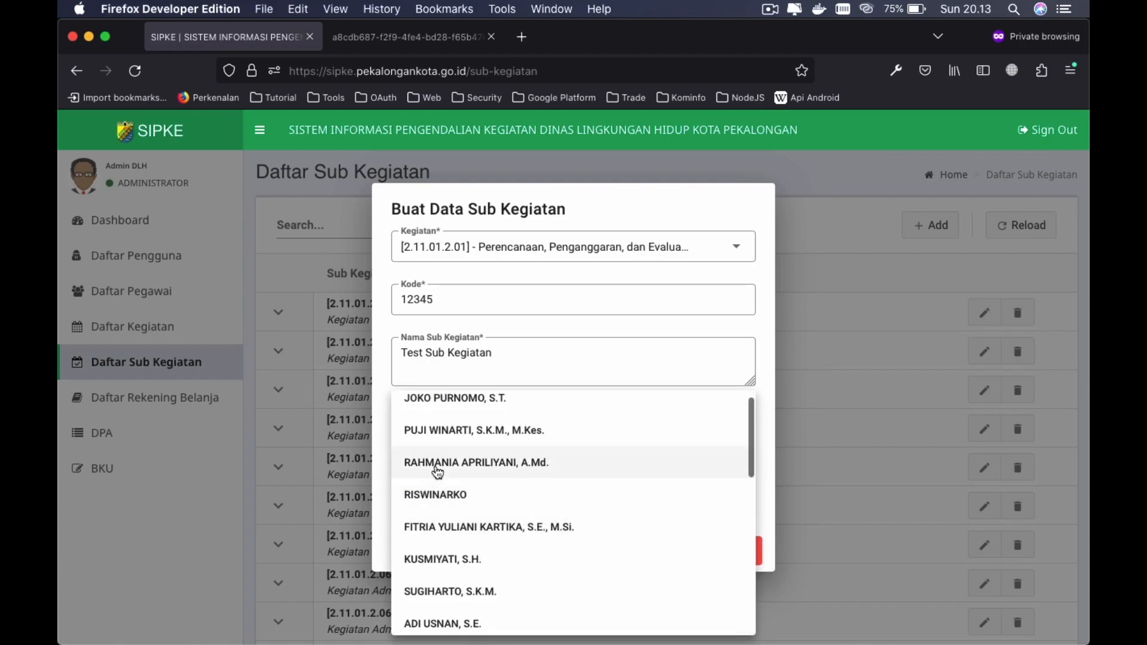
{"action": "left_click", "coordinate": [440, 528]}
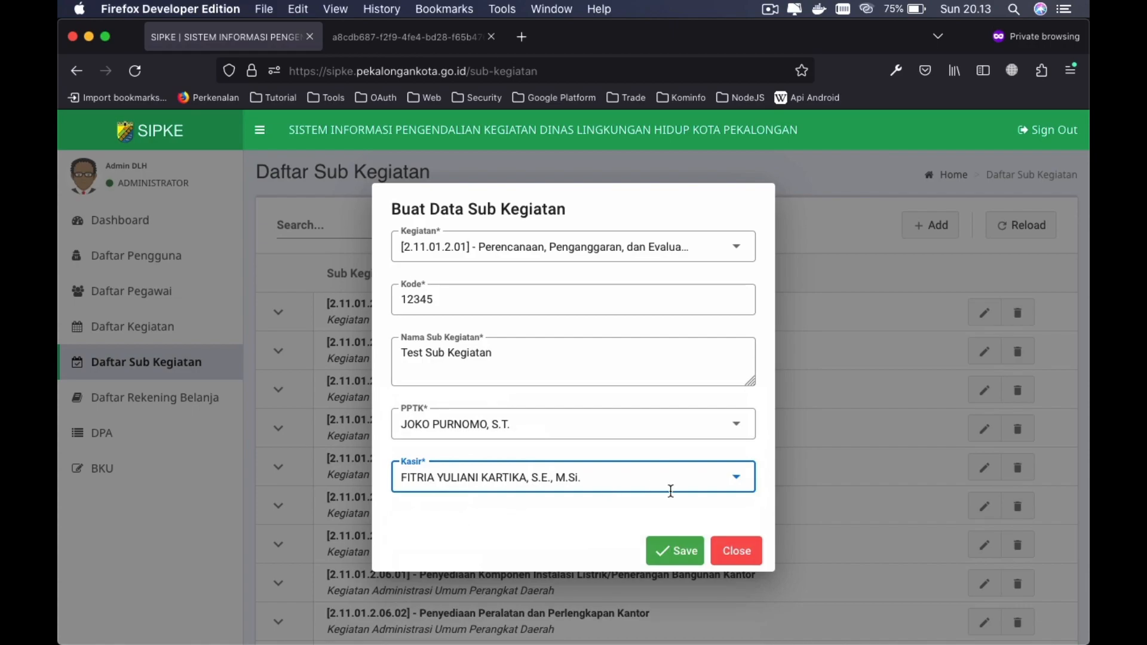
{"action": "left_click", "coordinate": [664, 550]}
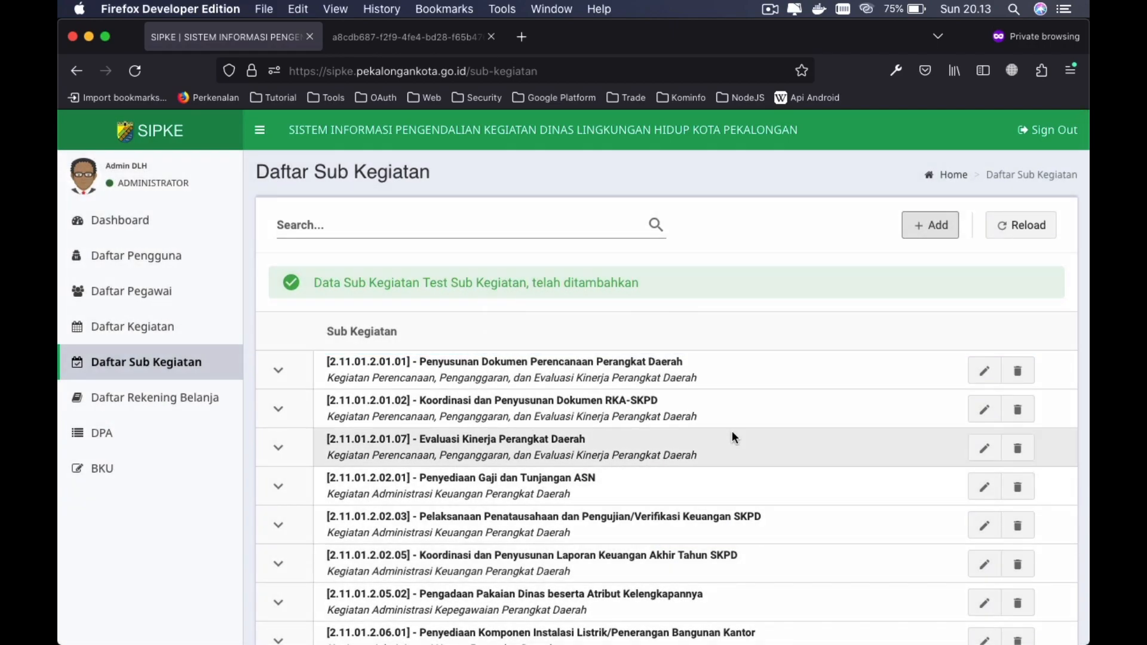
- Page through the sub-activity table to the last page, entries 41-42 of 42
{"action": "scroll", "coordinate": [732, 431], "scroll_direction": "down", "scroll_amount": 5}
{"action": "scroll", "coordinate": [756, 396], "scroll_direction": "up", "scroll_amount": 5}
{"action": "scroll", "coordinate": [759, 403], "scroll_direction": "down", "scroll_amount": 5}
{"action": "left_click", "coordinate": [1055, 552]}
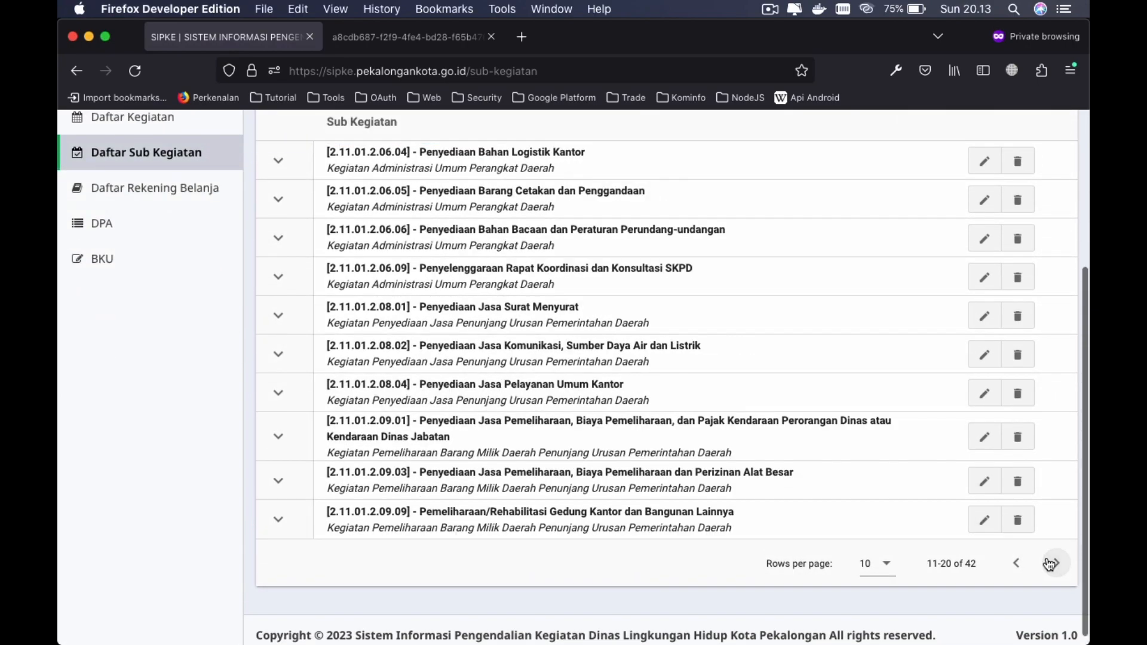
{"action": "left_click", "coordinate": [1056, 563]}
{"action": "left_click", "coordinate": [1056, 594]}
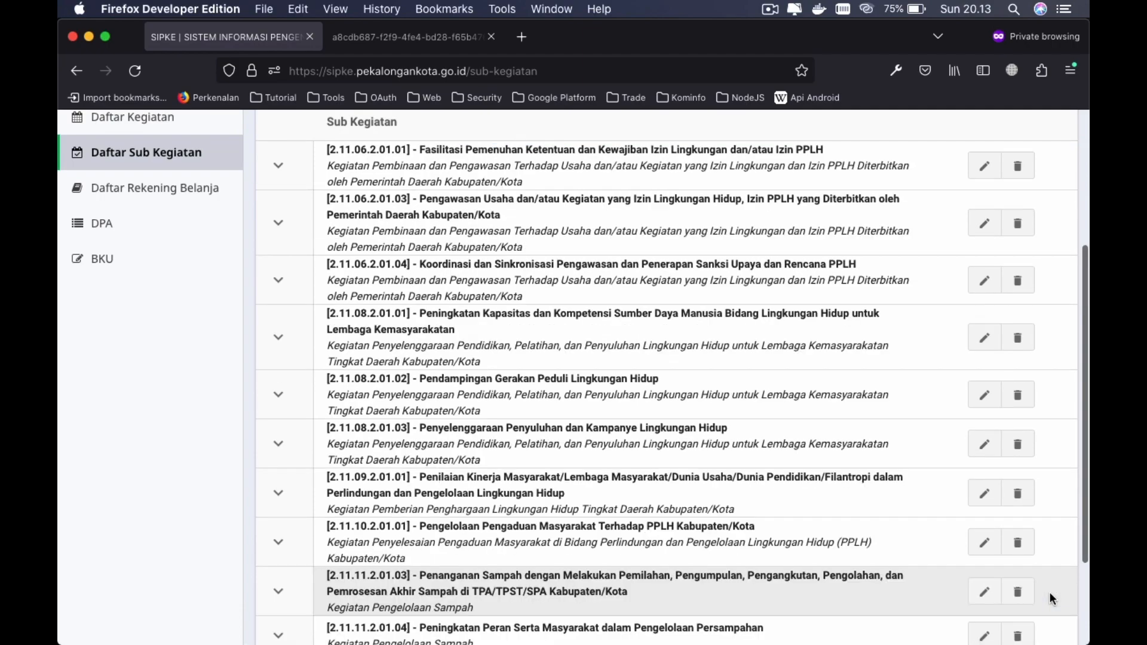
{"action": "scroll", "coordinate": [910, 540], "scroll_direction": "down", "scroll_amount": 3}
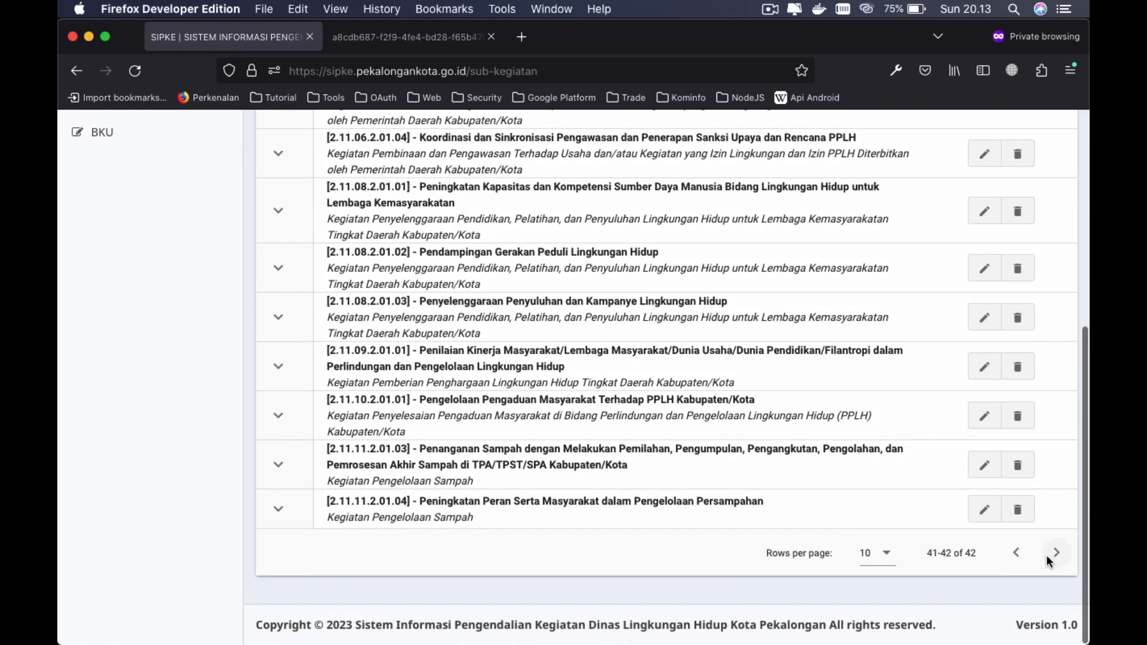
{"action": "left_click", "coordinate": [1053, 553]}
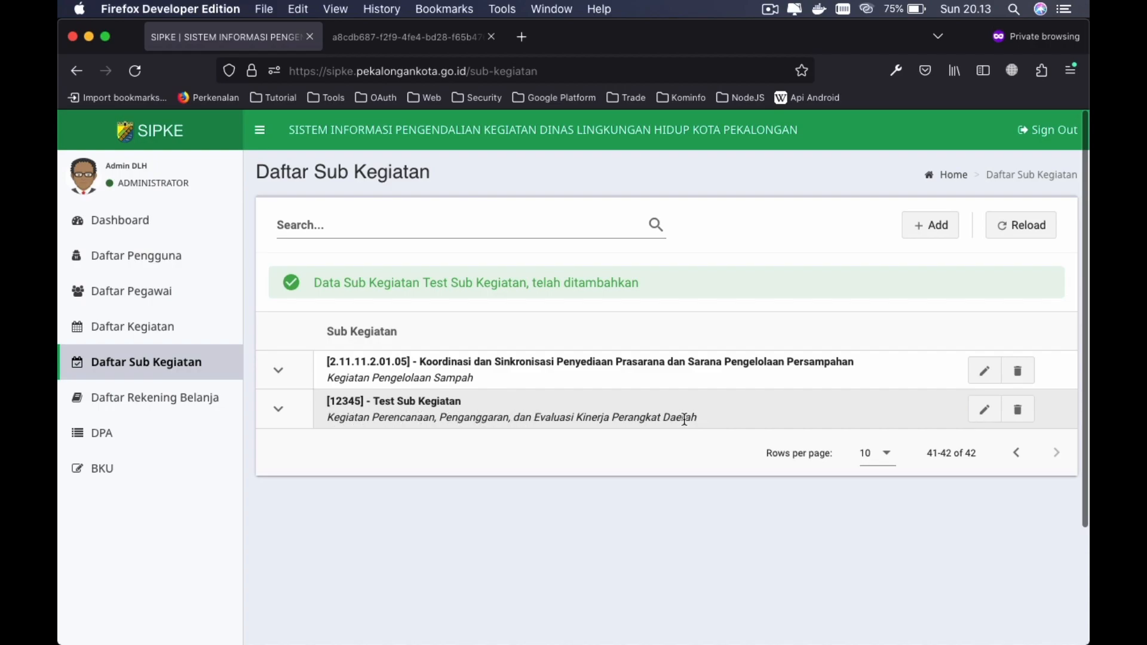
- Expand [12345] - Test Sub Kegiatan to check its details, which have no DPA accounts yet
{"action": "left_click", "coordinate": [280, 410]}
{"action": "scroll", "coordinate": [508, 464], "scroll_direction": "down", "scroll_amount": 3}
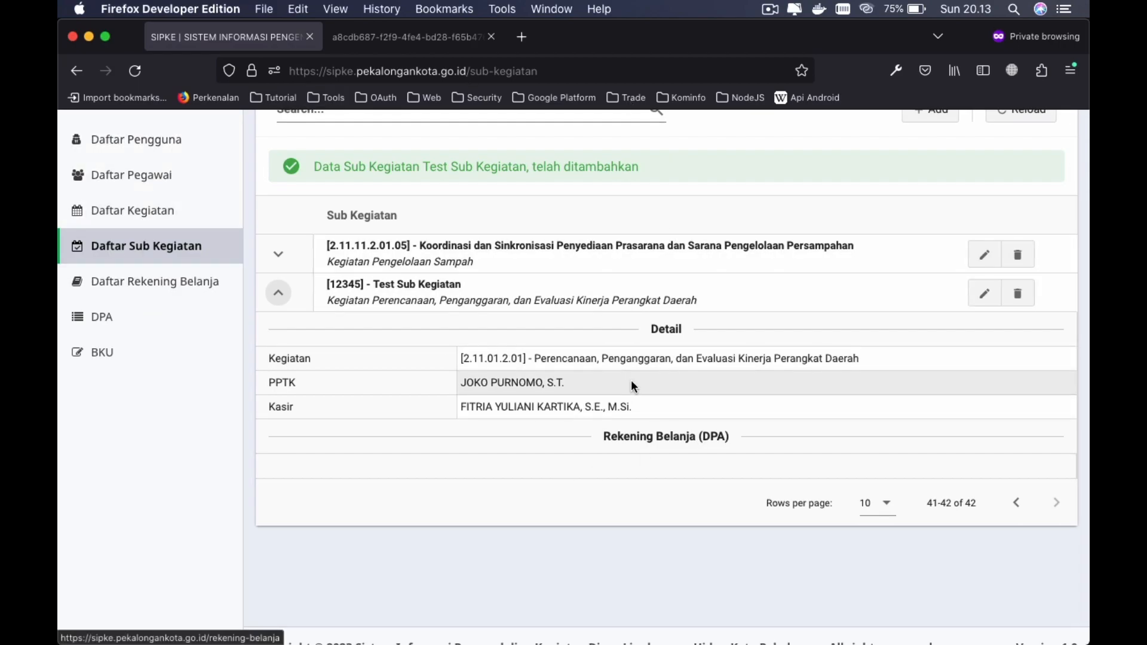
{"action": "scroll", "coordinate": [631, 380], "scroll_direction": "up", "scroll_amount": 3}
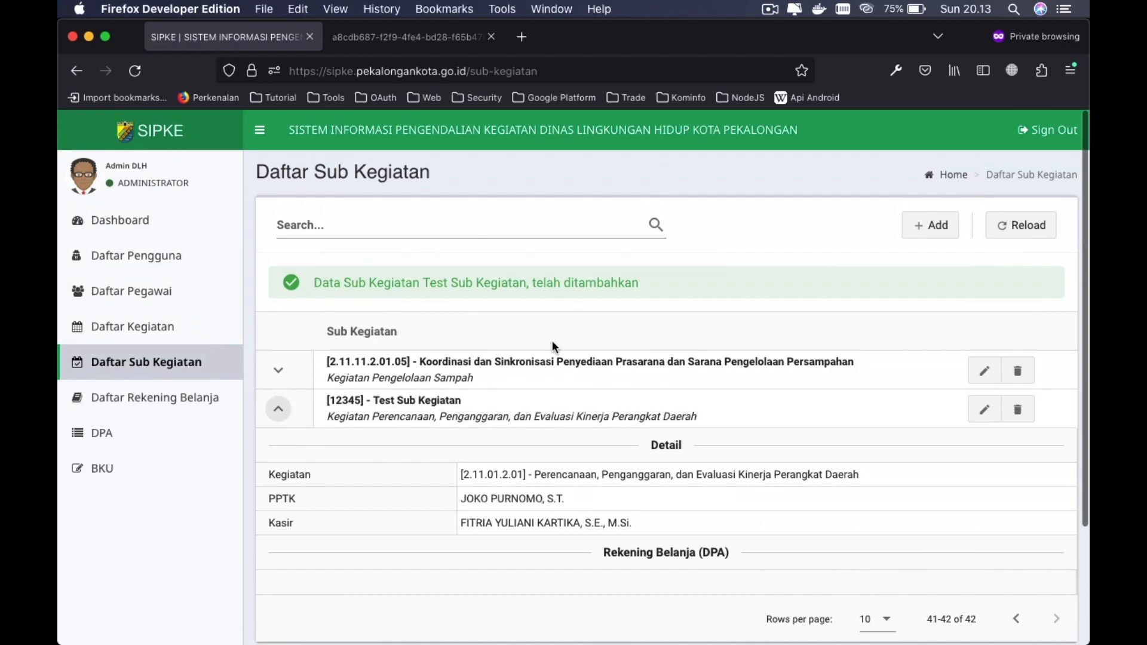
{"action": "scroll", "coordinate": [825, 490], "scroll_direction": "down", "scroll_amount": 3}
{"action": "scroll", "coordinate": [909, 370], "scroll_direction": "up", "scroll_amount": 2}
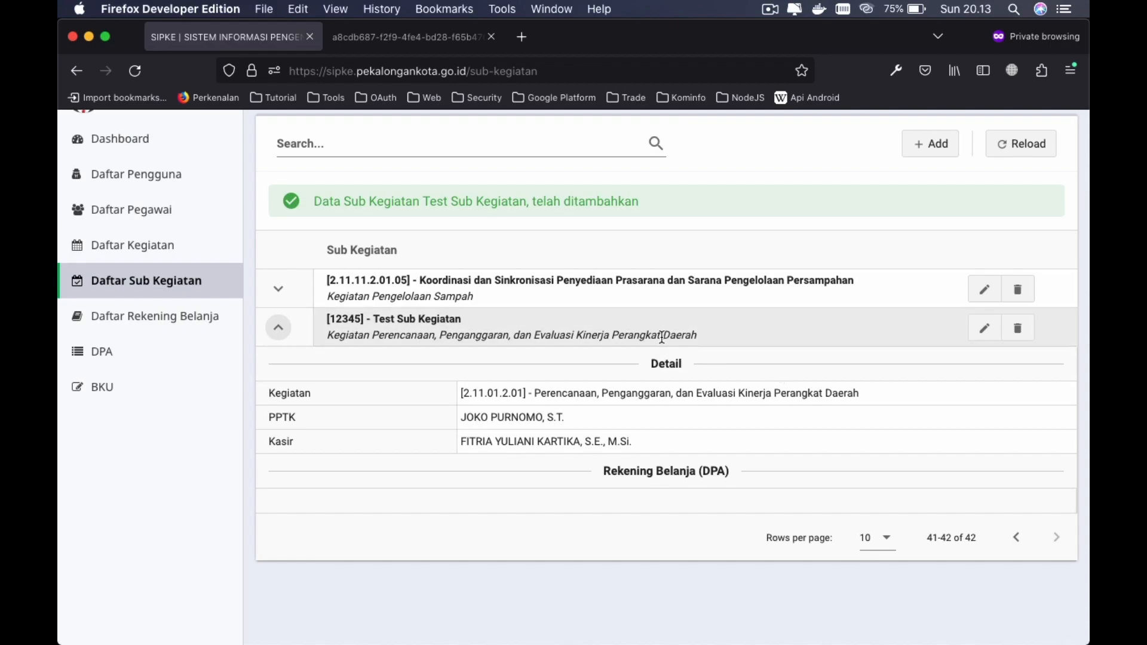
- Edit the test sub-activity to activity 2.11.01.2.02, code 123456, name Test Sub Kegiatan 1
{"action": "left_click", "coordinate": [983, 328]}
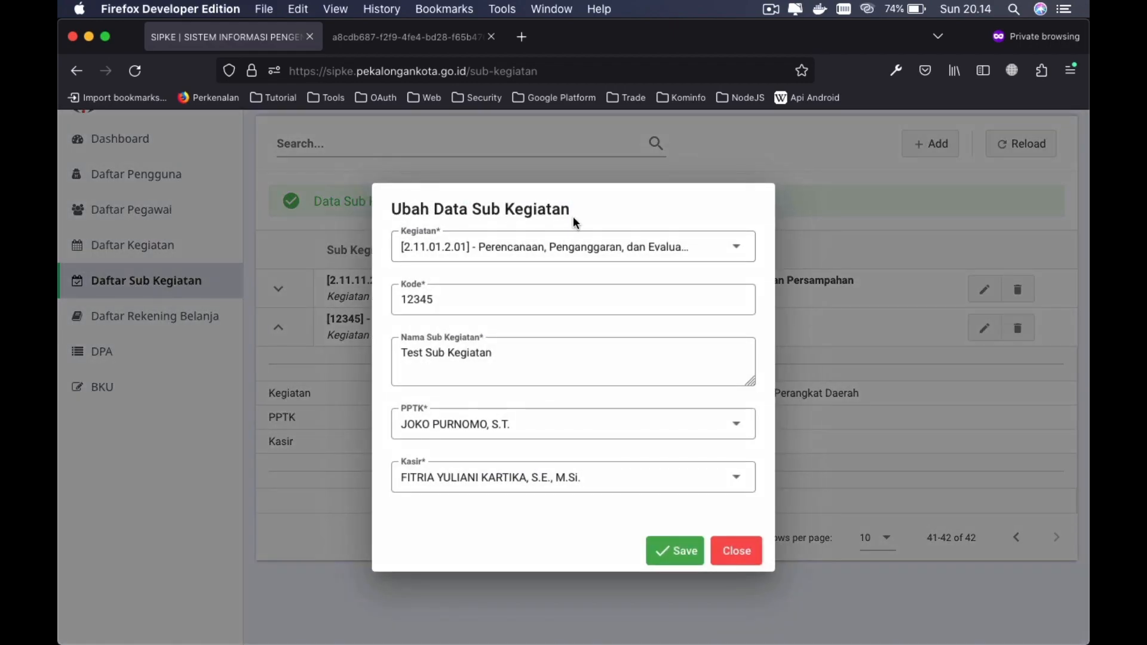
{"action": "left_click", "coordinate": [621, 257]}
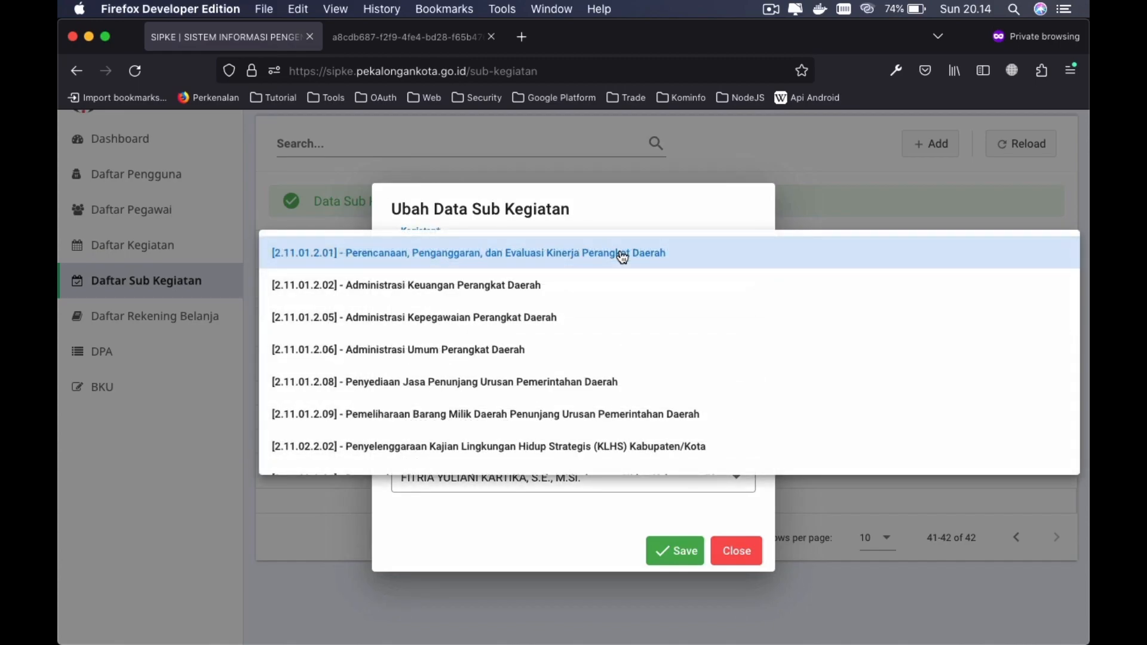
{"action": "left_click", "coordinate": [437, 286]}
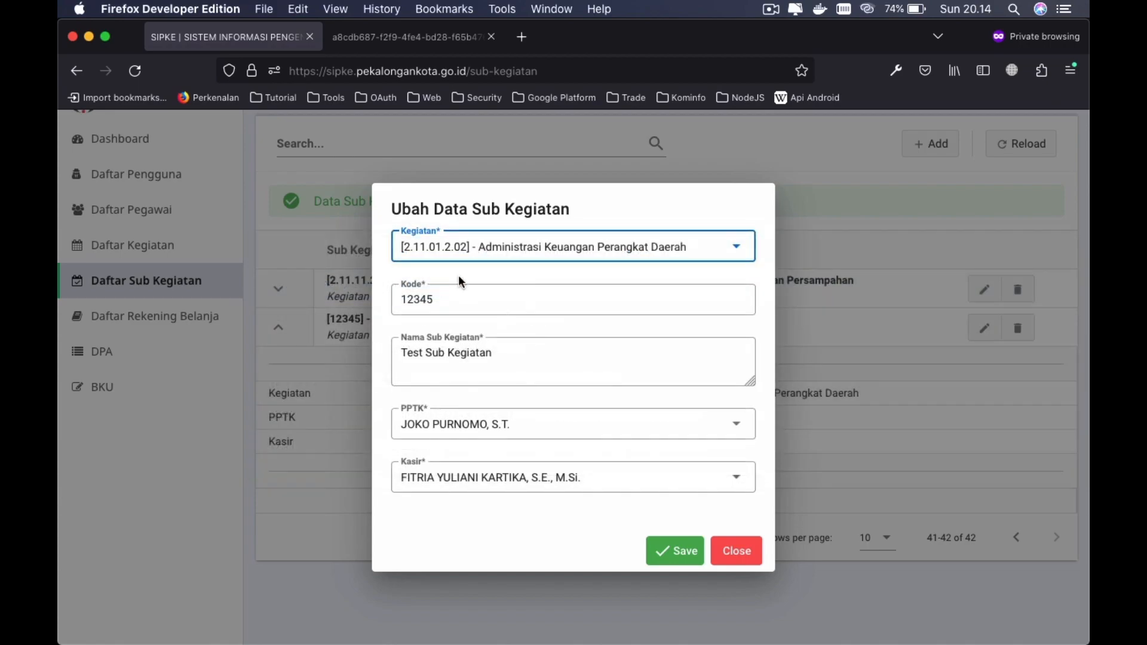
{"action": "left_click", "coordinate": [526, 308]}
{"action": "type", "text": "6"}
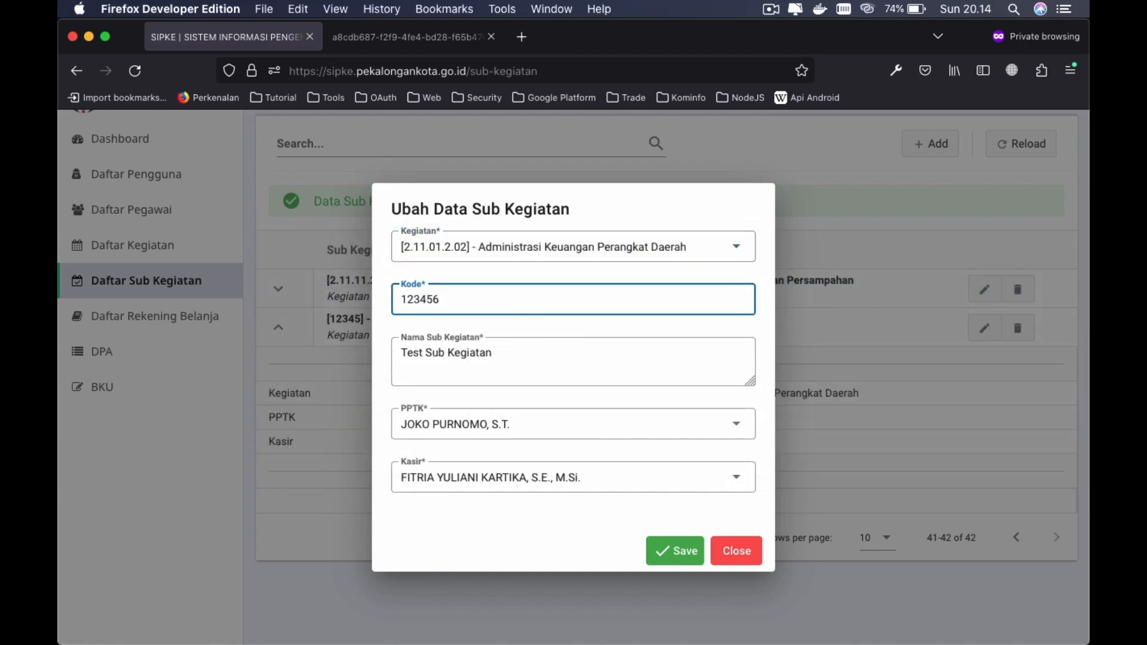
{"action": "left_click", "coordinate": [558, 356]}
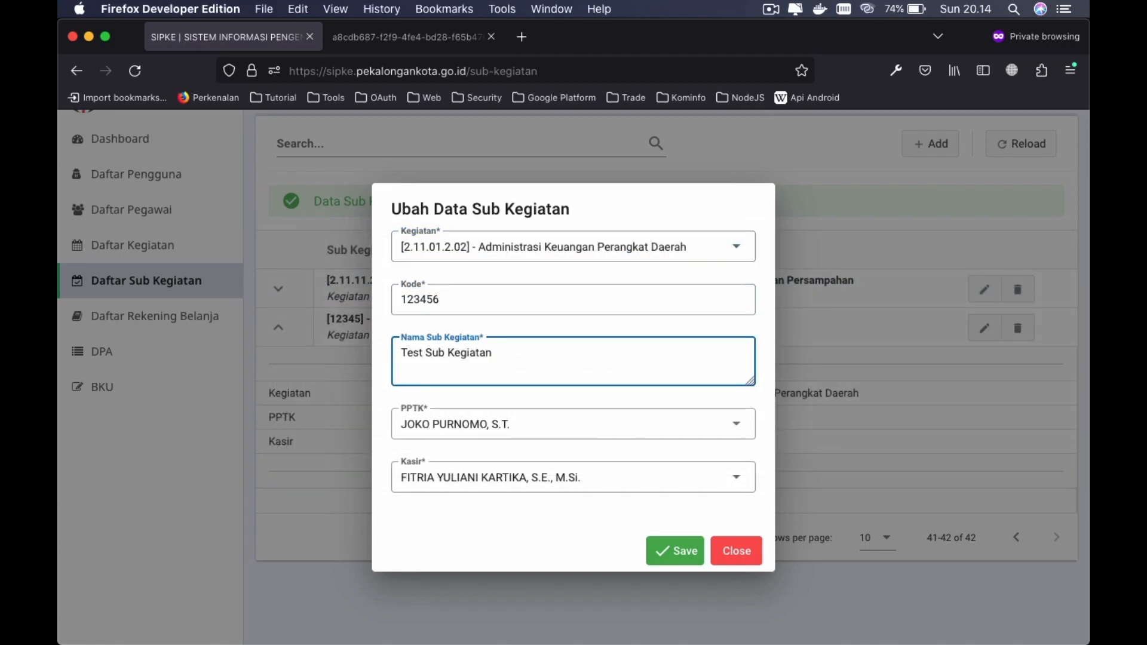
- Choose a different PPTK officer and cashier, then save the changes
{"action": "left_click", "coordinate": [586, 428]}
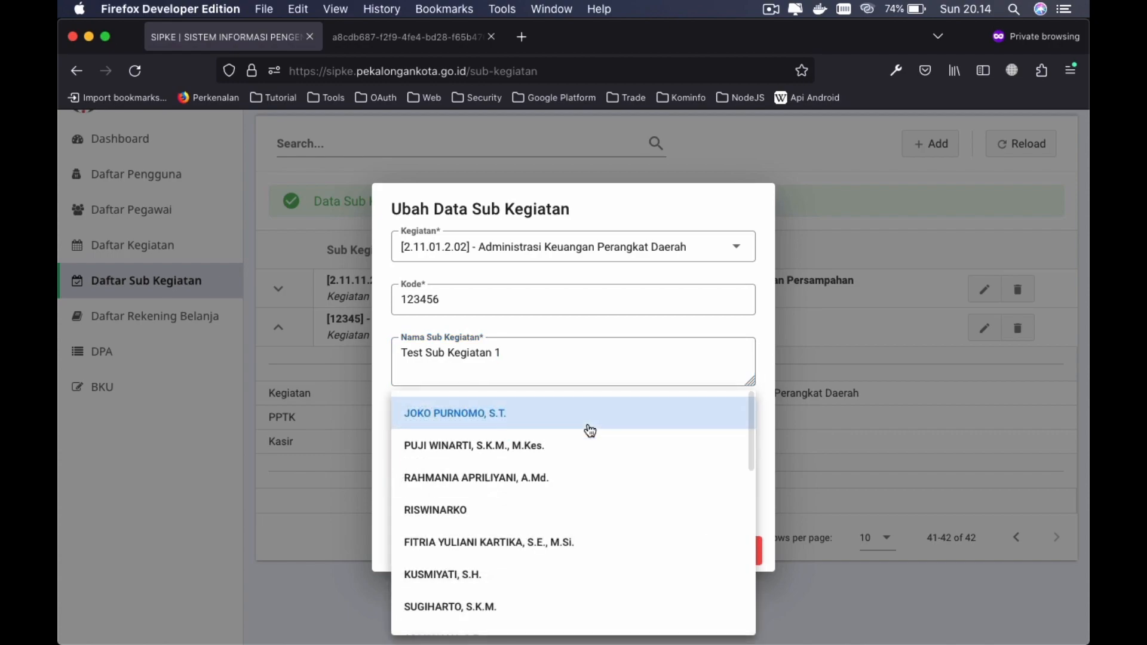
{"action": "left_click", "coordinate": [489, 448]}
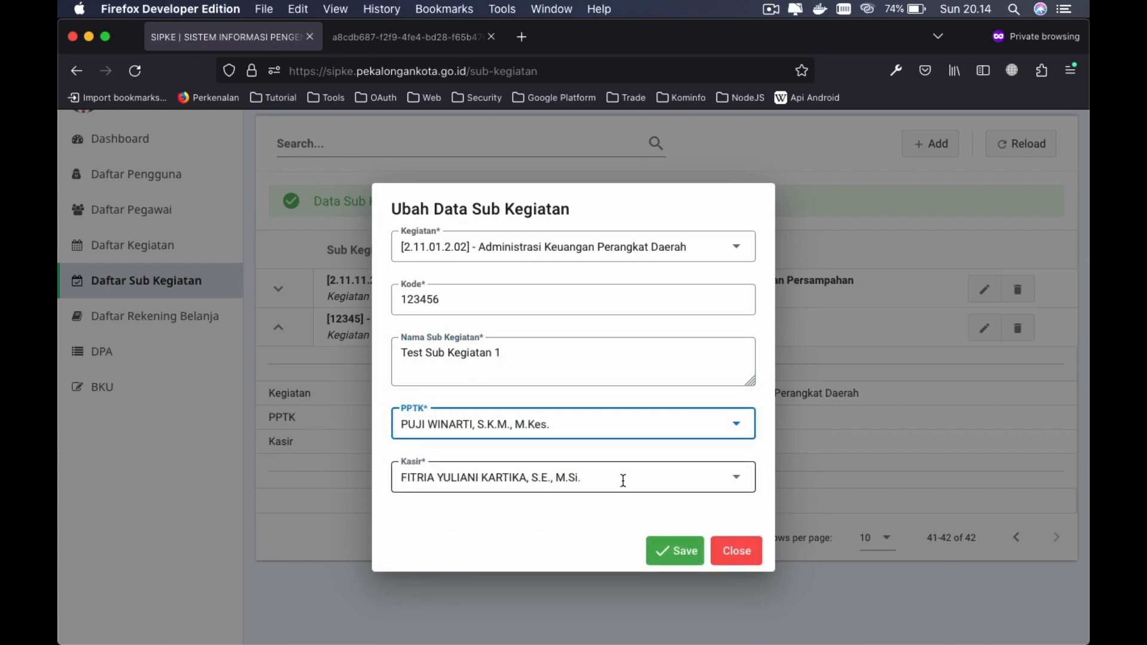
{"action": "left_click", "coordinate": [623, 480]}
{"action": "left_click", "coordinate": [479, 554]}
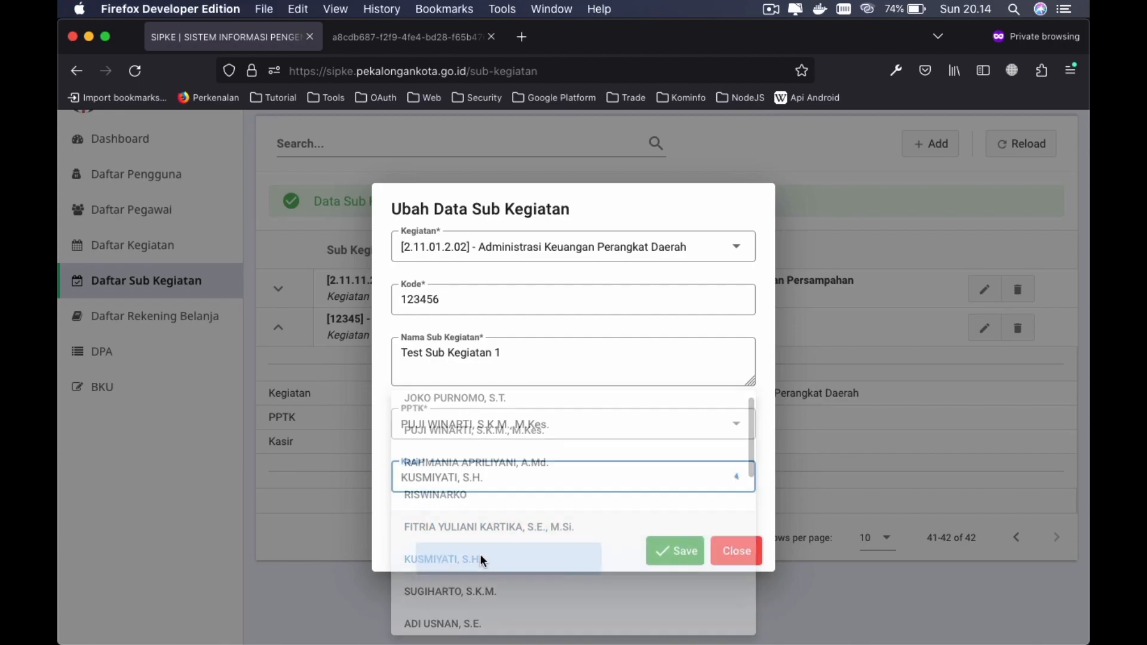
{"action": "left_click", "coordinate": [684, 558]}
{"action": "left_click", "coordinate": [685, 558]}
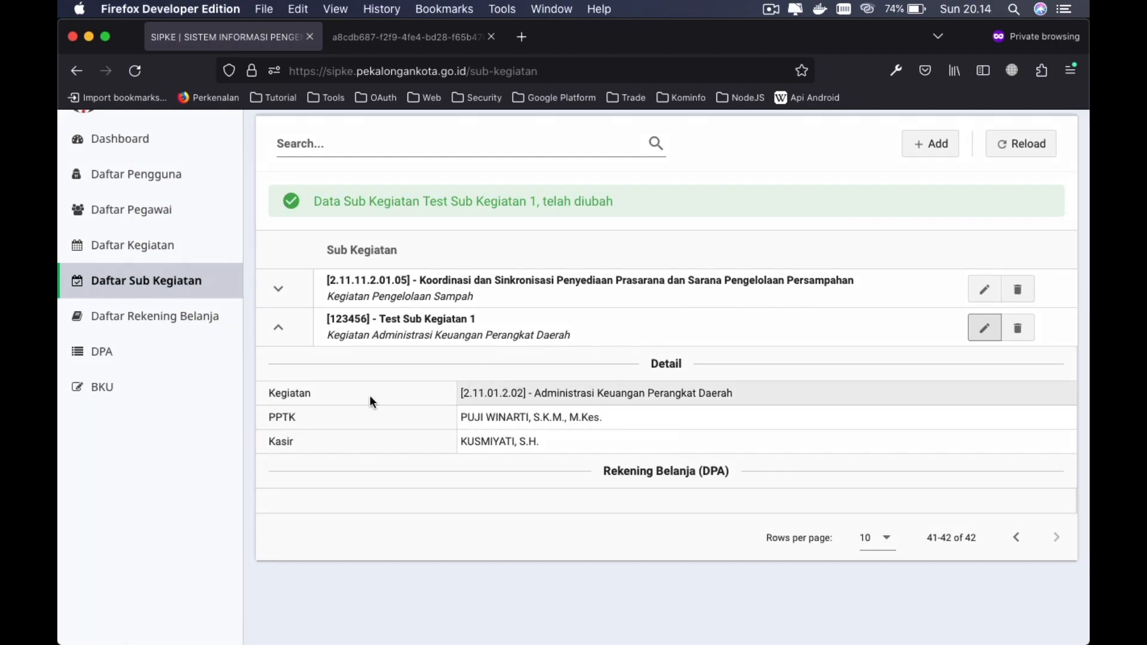
- Delete the Test Sub Kegiatan 1 row and confirm, leaving 41 sub-activities
{"action": "scroll", "coordinate": [698, 396], "scroll_direction": "up", "scroll_amount": 2}
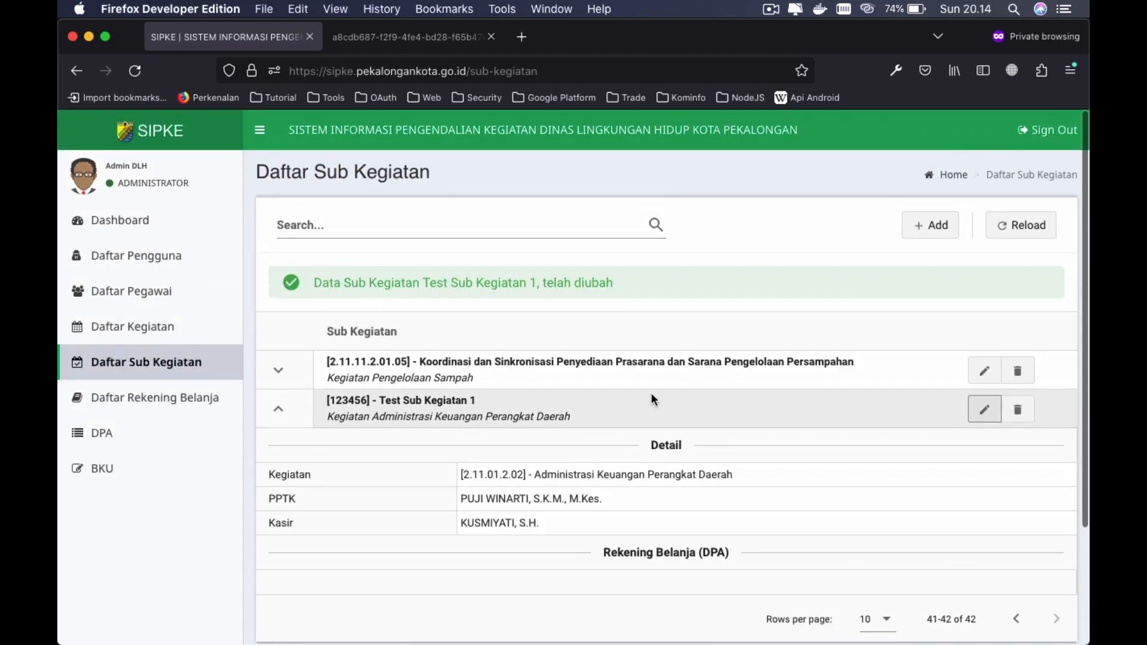
{"action": "left_click", "coordinate": [1017, 412]}
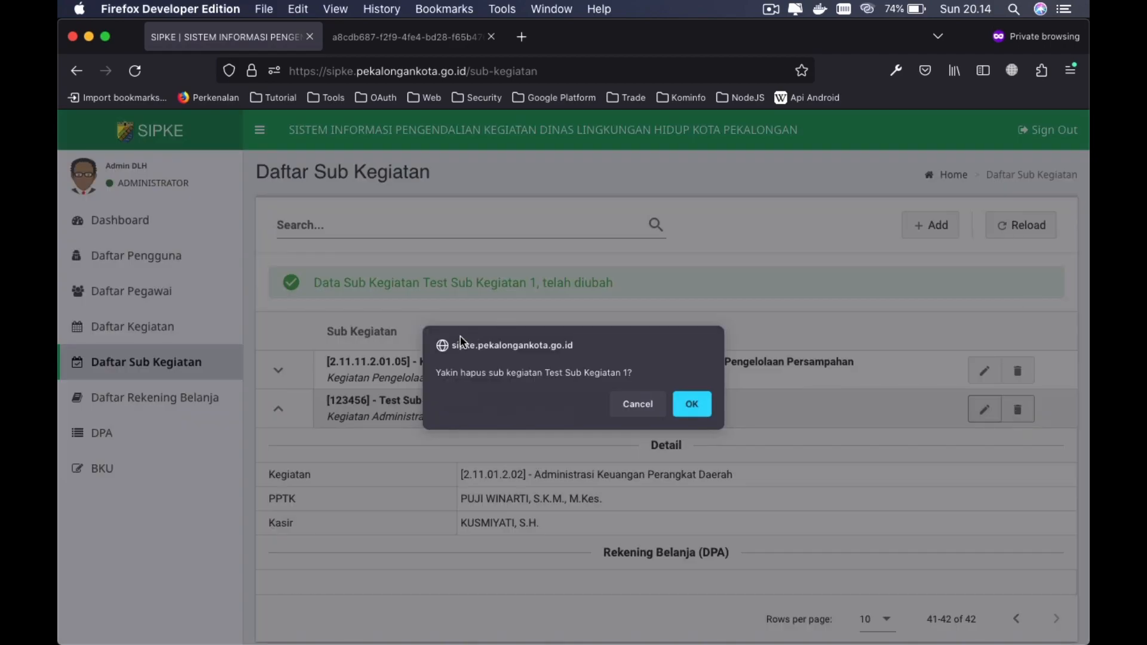
{"action": "left_click", "coordinate": [693, 410]}
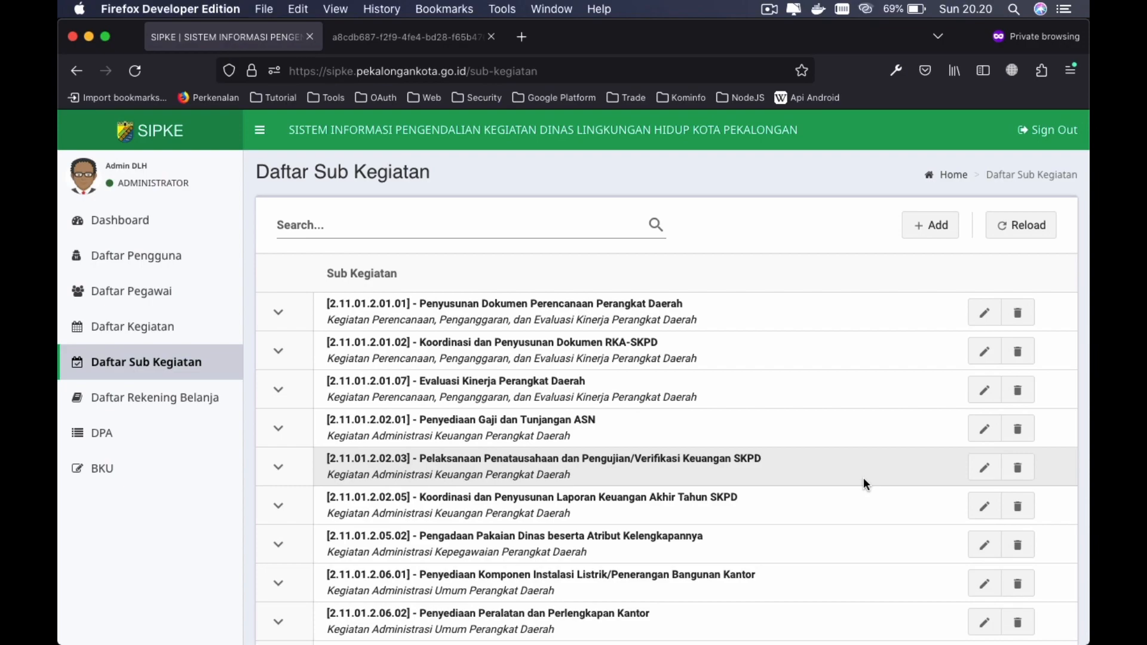
- Open the Daftar Rekening Belanja list of expenditure accounts
{"action": "left_click", "coordinate": [179, 400]}
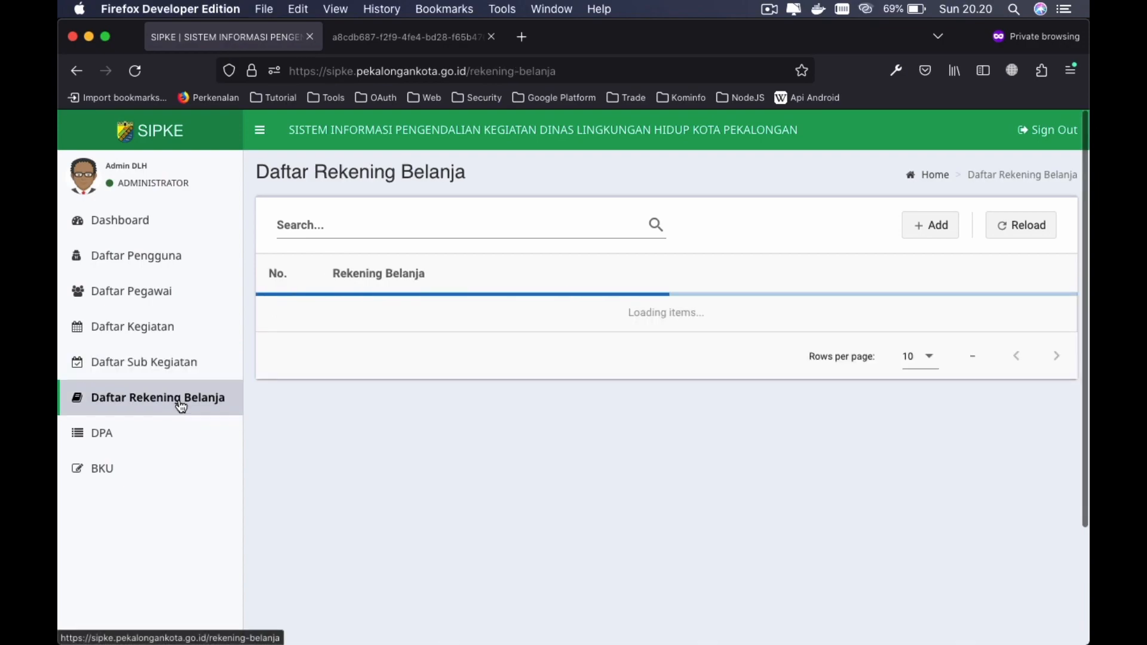
{"action": "scroll", "coordinate": [571, 409], "scroll_direction": "down", "scroll_amount": 5}
{"action": "scroll", "coordinate": [571, 408], "scroll_direction": "up", "scroll_amount": 5}
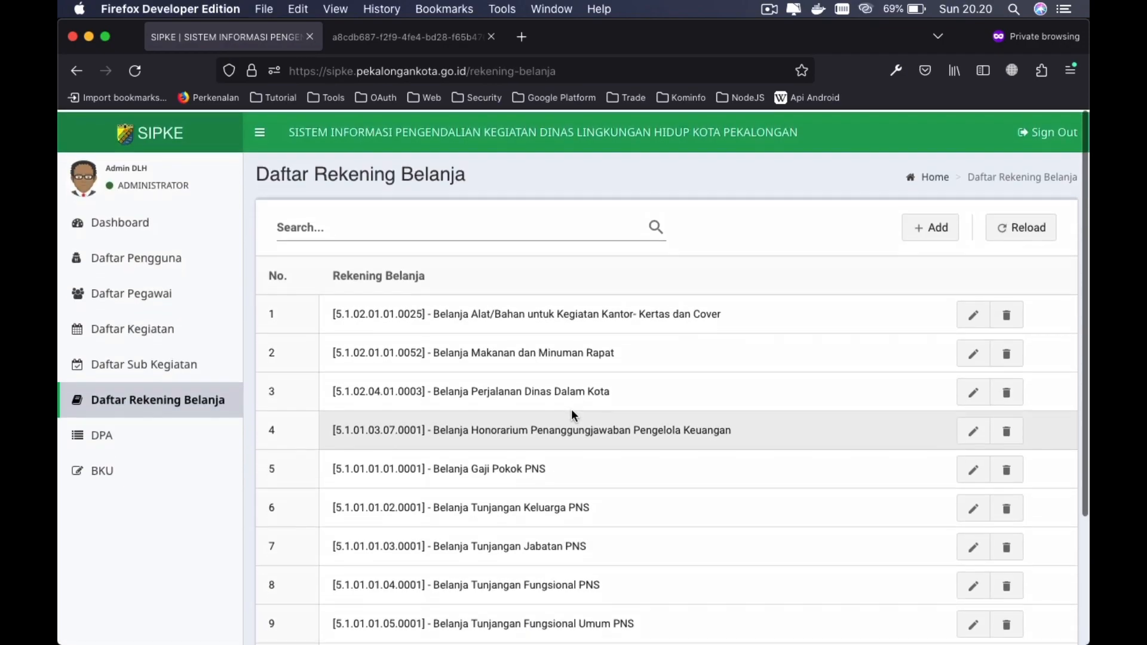
{"action": "scroll", "coordinate": [758, 430], "scroll_direction": "down", "scroll_amount": 5}
{"action": "scroll", "coordinate": [758, 430], "scroll_direction": "up", "scroll_amount": 5}
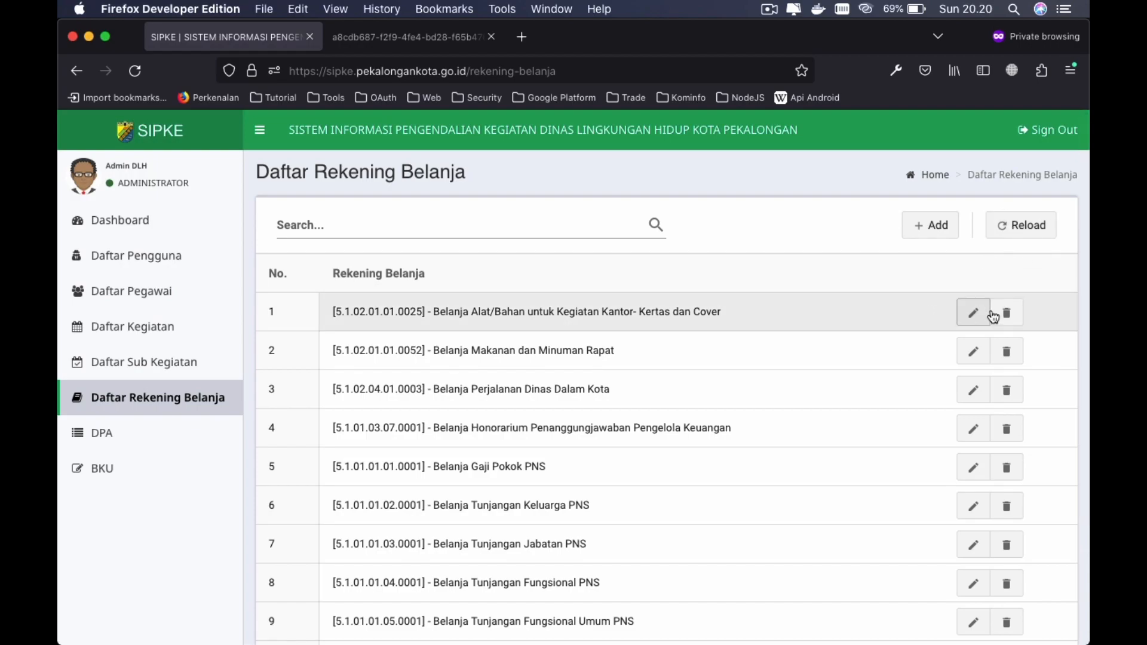
{"action": "scroll", "coordinate": [765, 352], "scroll_direction": "up", "scroll_amount": 1}
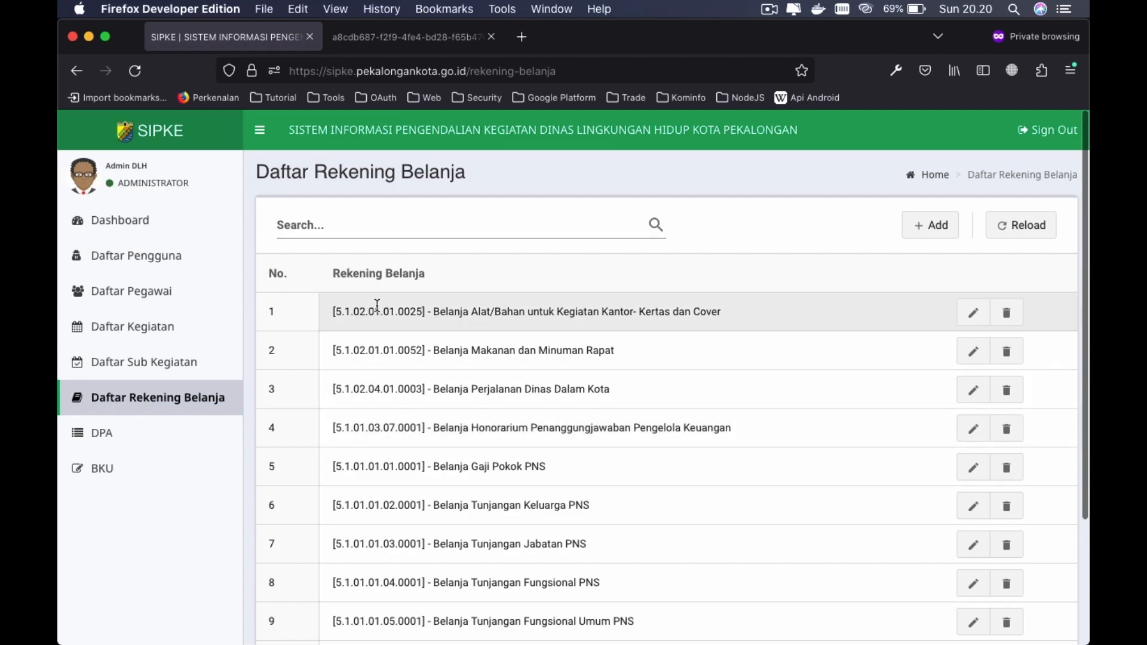
- Search the accounts for 'perjalanan', then clear the search to show all accounts
{"action": "left_click", "coordinate": [333, 221]}
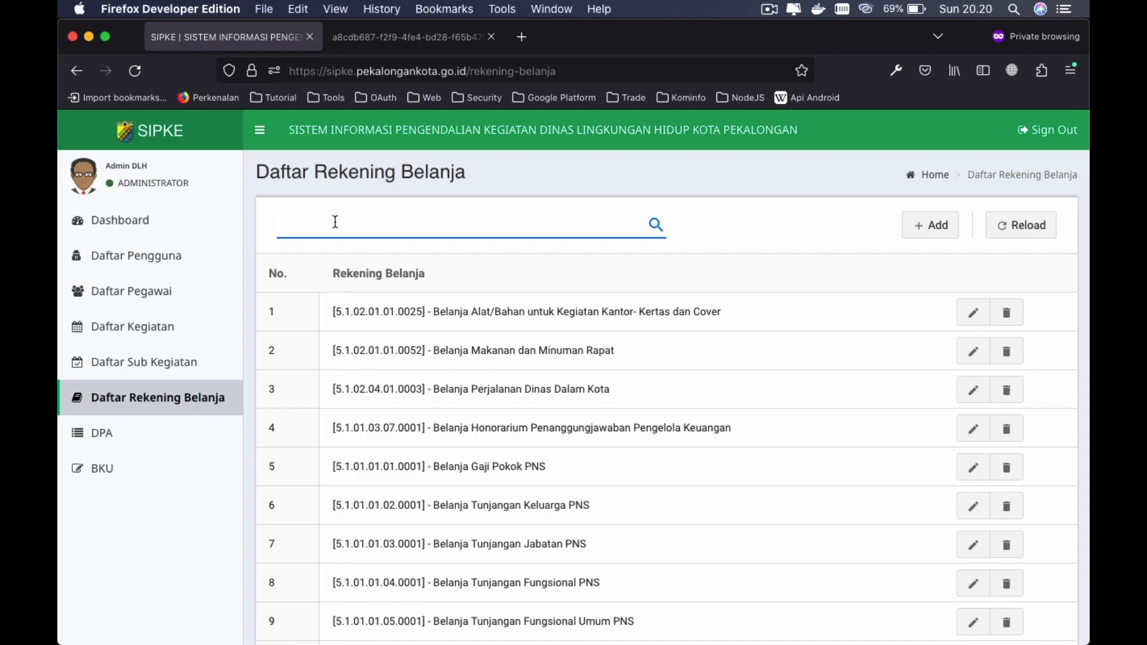
{"action": "type", "text": "perjalanan"}
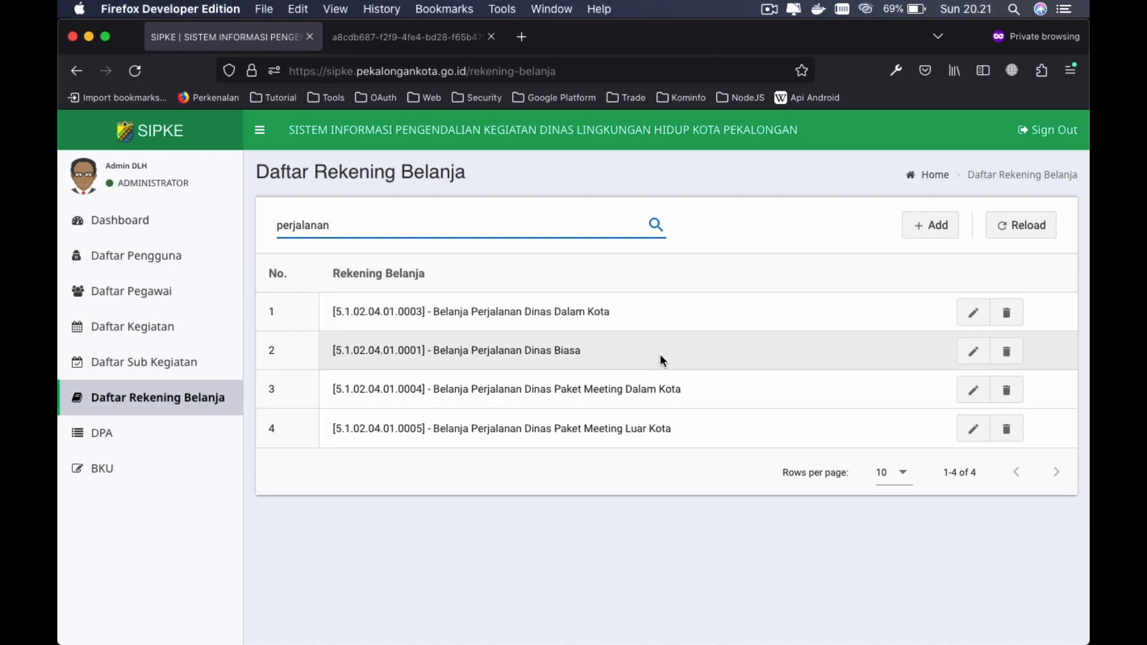
{"action": "key", "text": "BackSpace"}
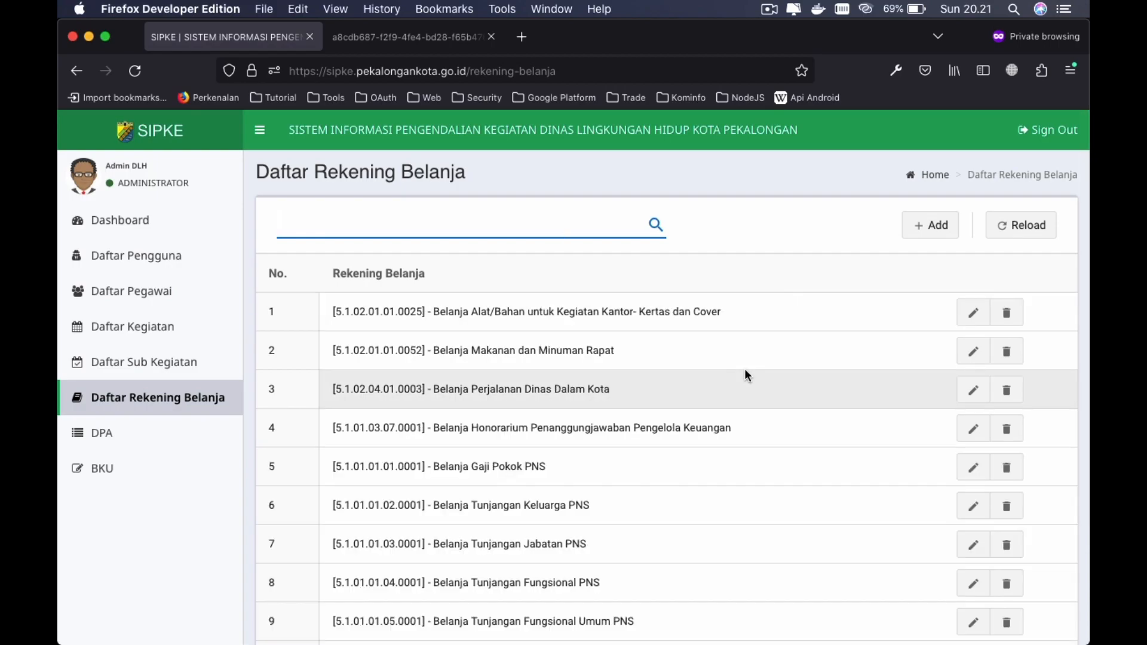
- Add expenditure account code 123 named 'Test Rekening Belanja' and save it
{"action": "left_click", "coordinate": [935, 227]}
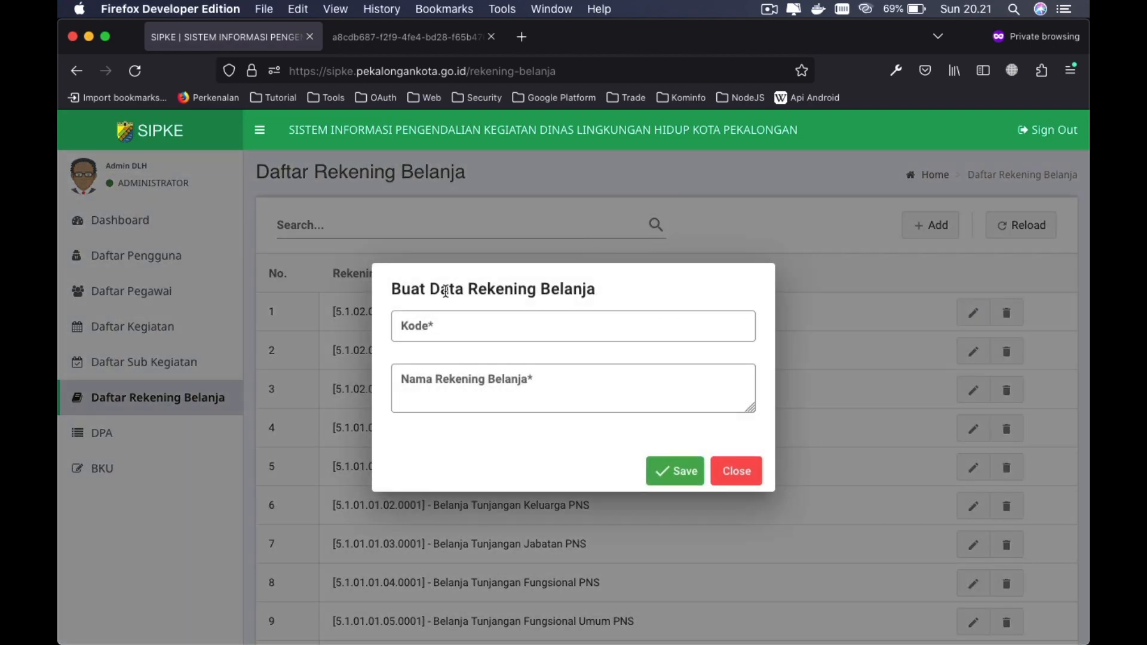
{"action": "left_click", "coordinate": [490, 324]}
{"action": "left_click", "coordinate": [466, 393]}
{"action": "left_click", "coordinate": [597, 424]}
{"action": "left_click", "coordinate": [518, 329]}
{"action": "left_click", "coordinate": [518, 387]}
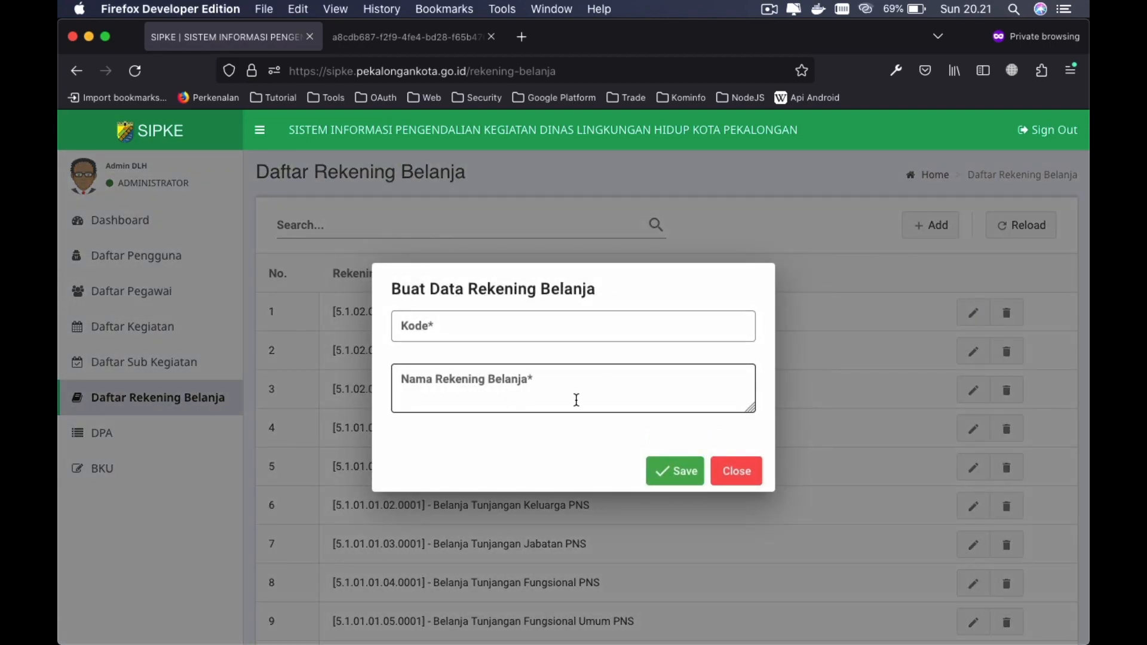
{"action": "left_click", "coordinate": [534, 327]}
{"action": "type", "text": "123"}
{"action": "left_click", "coordinate": [535, 399]}
{"action": "type", "text": "Test Rekeni"}
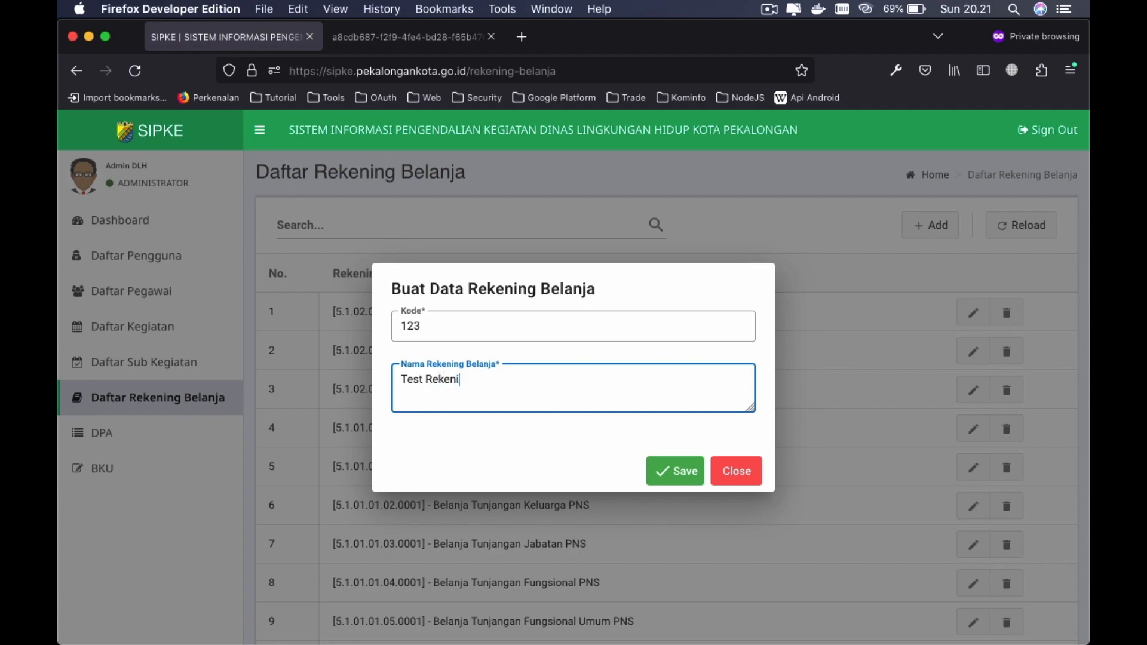
{"action": "type", "text": "ng Belanja"}
{"action": "left_click", "coordinate": [671, 469]}
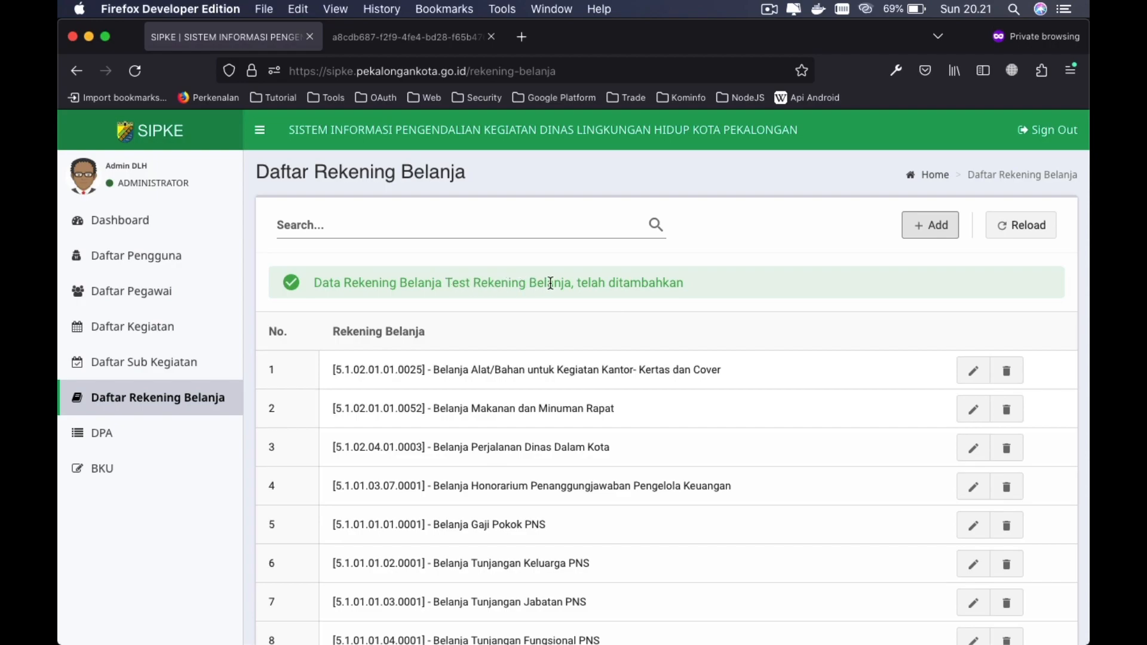
- Set the account table to show all 151 accounts on one page
{"action": "scroll", "coordinate": [609, 366], "scroll_direction": "down", "scroll_amount": 5}
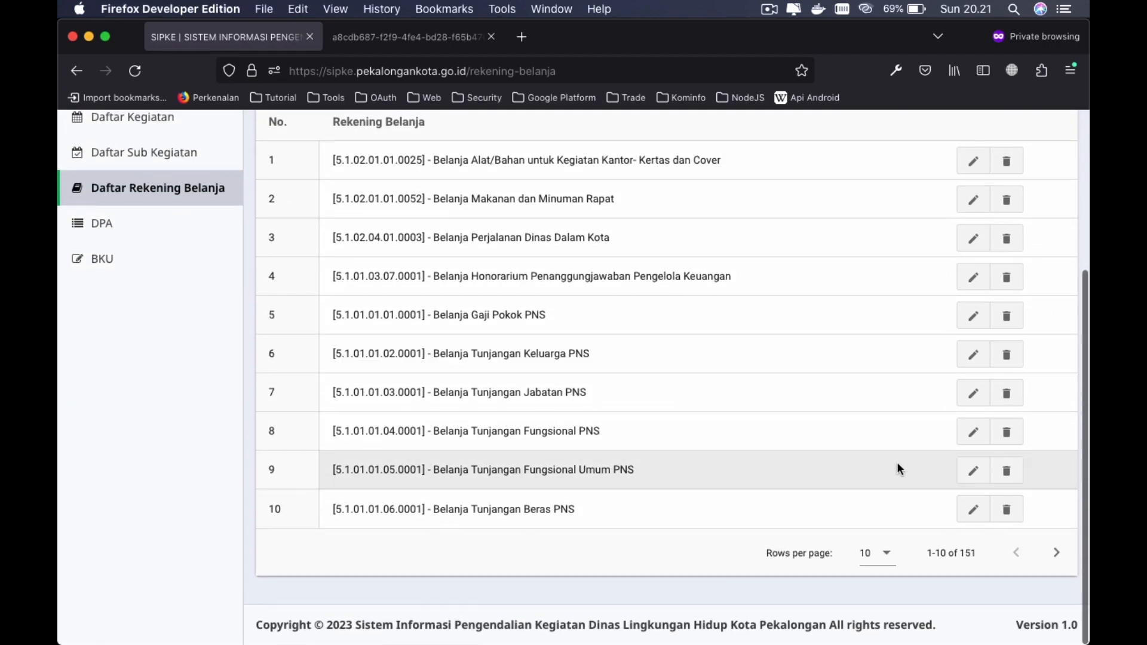
{"action": "left_click", "coordinate": [877, 552]}
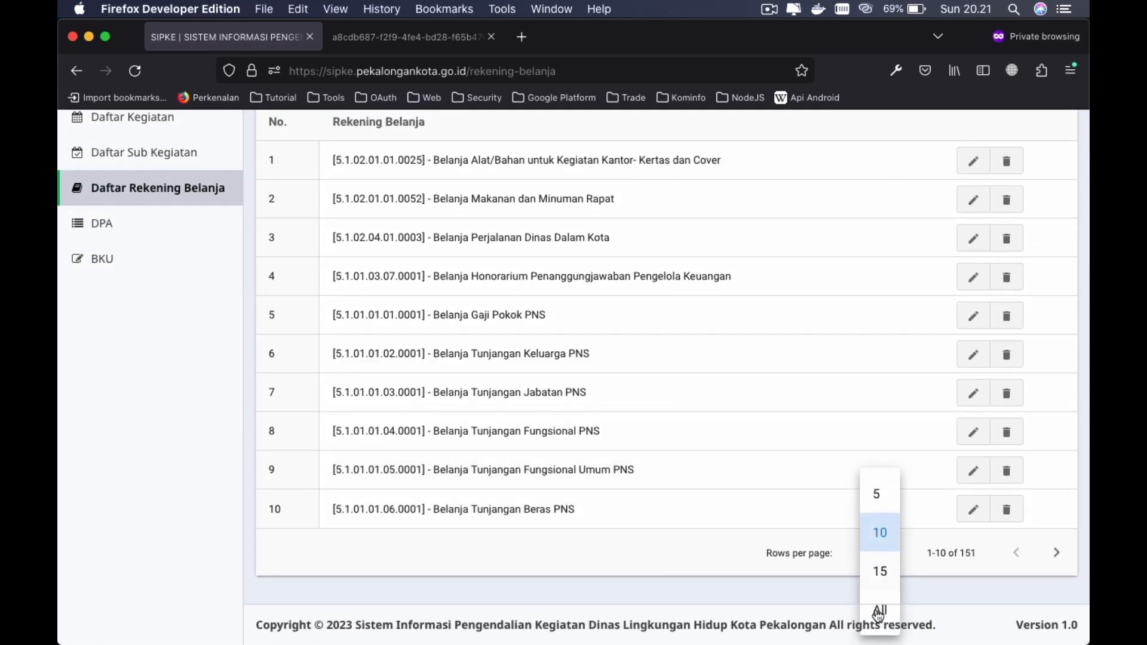
{"action": "left_click", "coordinate": [882, 575]}
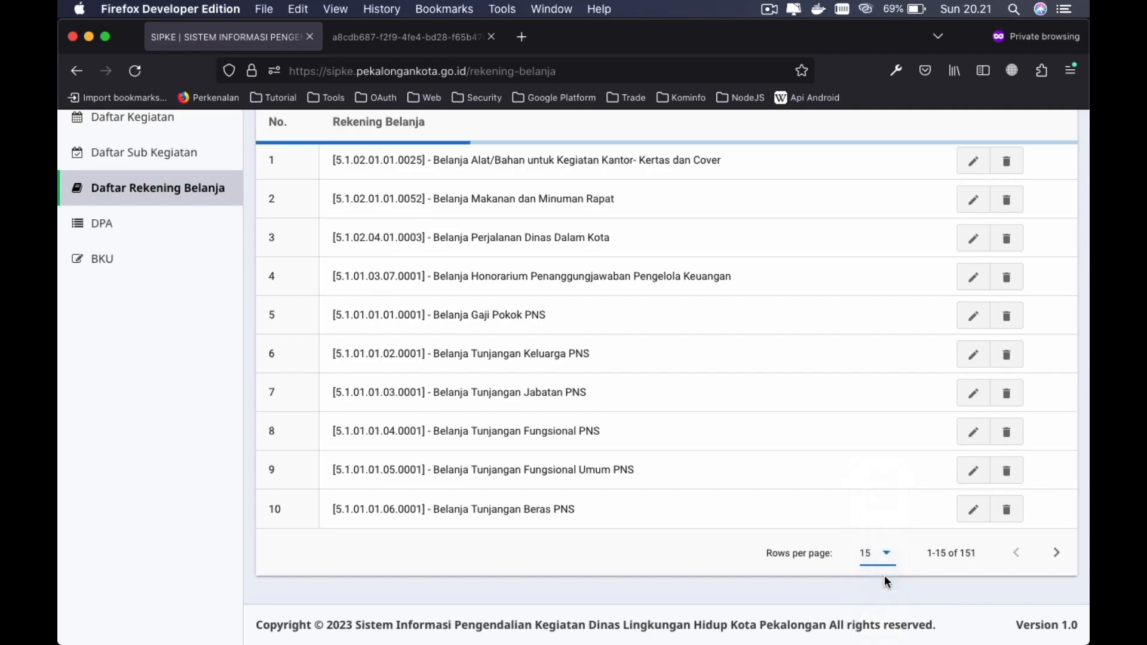
{"action": "scroll", "coordinate": [879, 565], "scroll_direction": "down", "scroll_amount": 4}
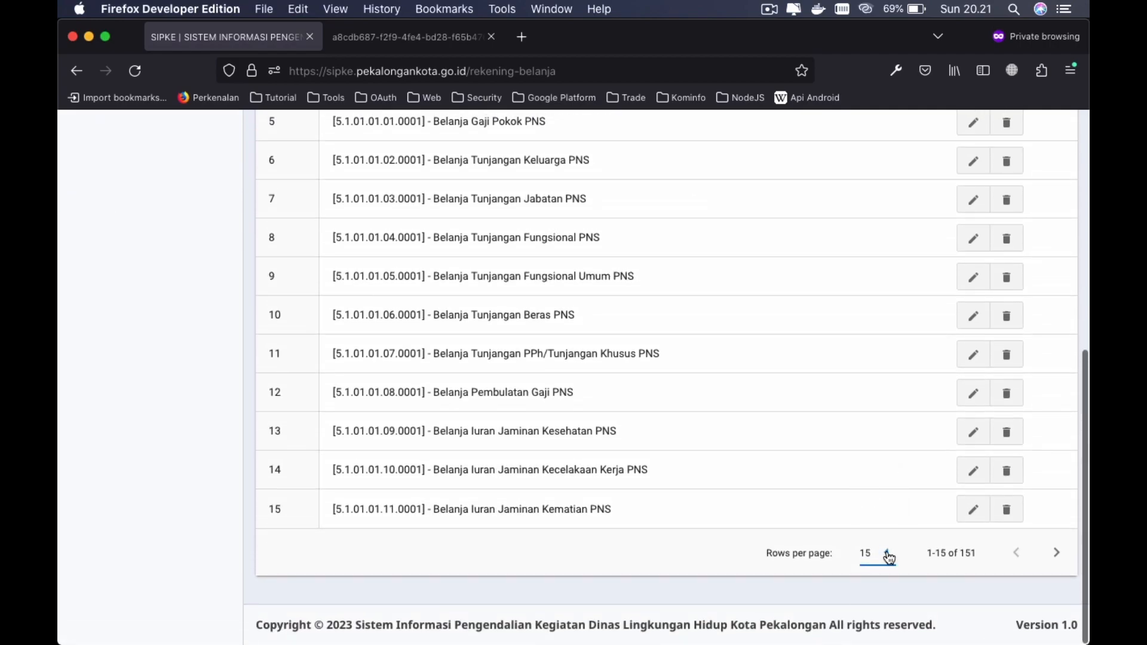
{"action": "left_click", "coordinate": [888, 556]}
{"action": "left_click", "coordinate": [876, 603]}
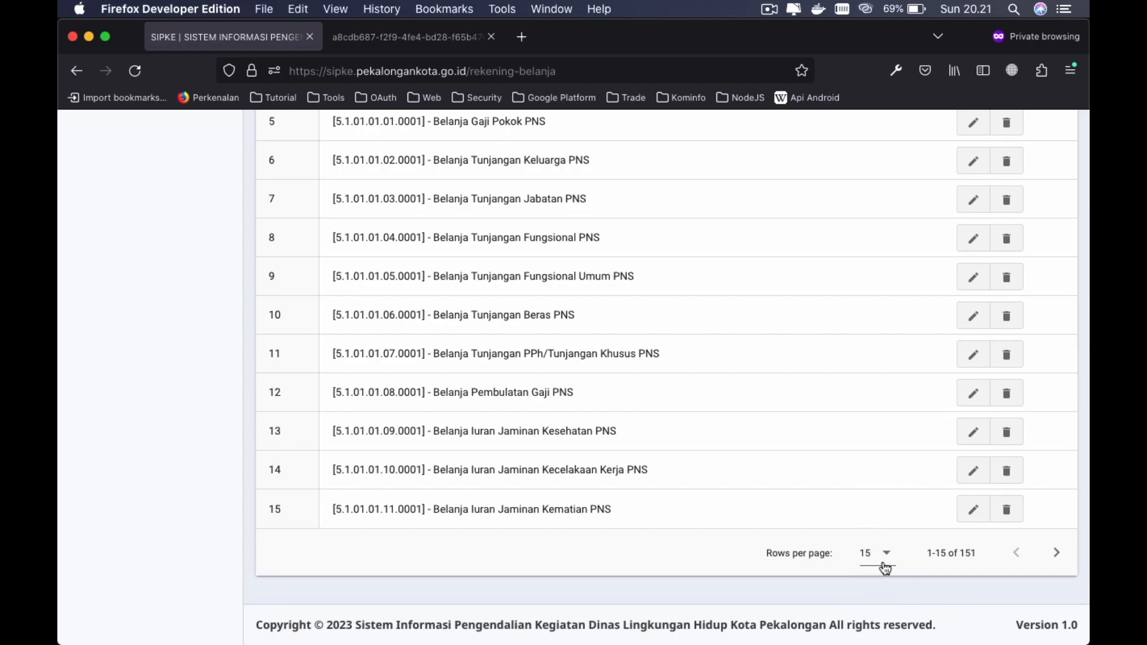
{"action": "left_click", "coordinate": [883, 556]}
{"action": "left_click", "coordinate": [882, 606]}
{"action": "left_click", "coordinate": [890, 560]}
{"action": "left_click", "coordinate": [880, 605]}
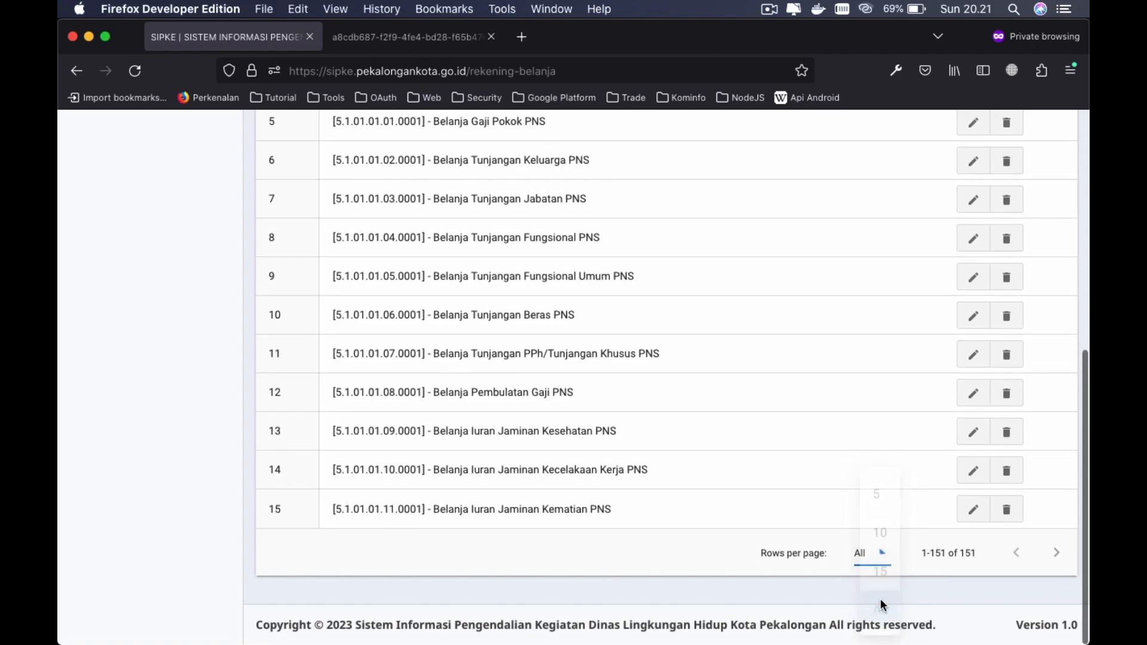
- Open the edit form for entry 151, [123] - Test Rekening Belanja
{"action": "scroll", "coordinate": [613, 556], "scroll_direction": "down", "scroll_amount": 20}
{"action": "scroll", "coordinate": [612, 555], "scroll_direction": "down", "scroll_amount": 20}
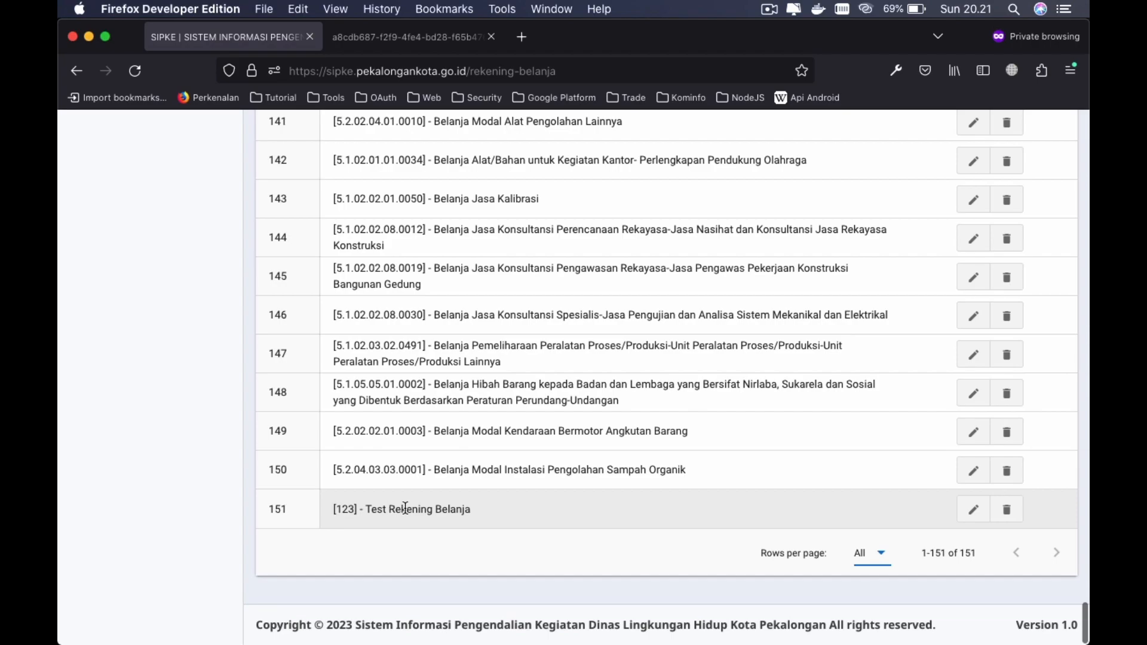
{"action": "scroll", "coordinate": [705, 519], "scroll_direction": "up", "scroll_amount": 20}
{"action": "scroll", "coordinate": [704, 519], "scroll_direction": "down", "scroll_amount": 20}
{"action": "left_click", "coordinate": [975, 511]}
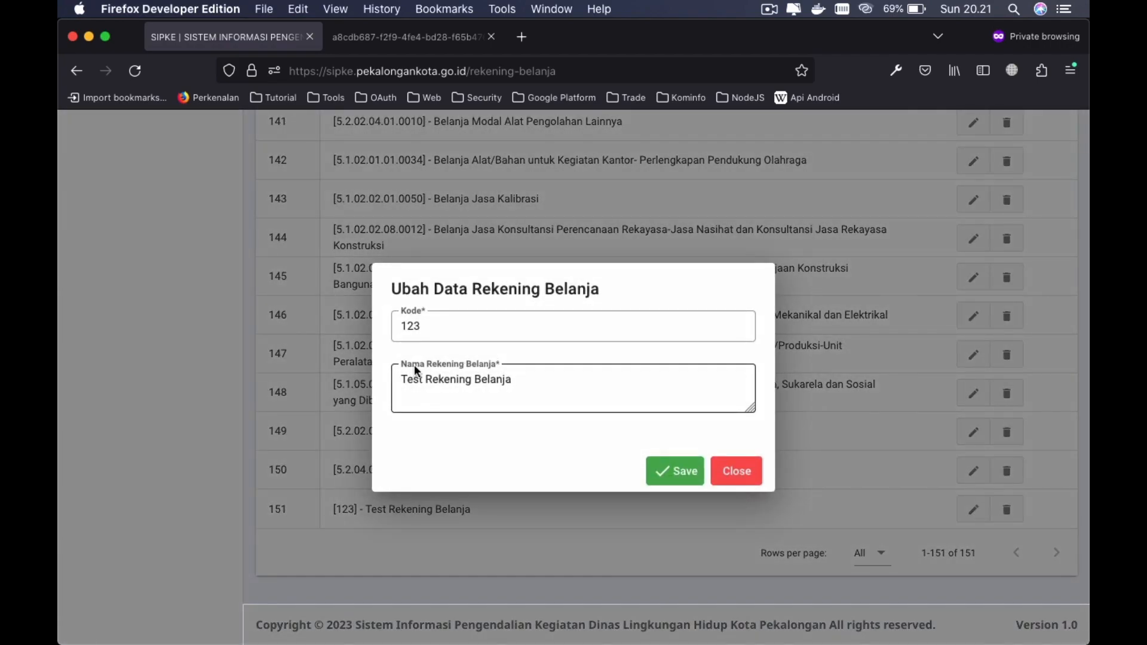
- Change the account code to 1234 and the name to 'Test Rekening Belanja 123', then save
{"action": "left_click", "coordinate": [482, 328]}
{"action": "left_click", "coordinate": [496, 323]}
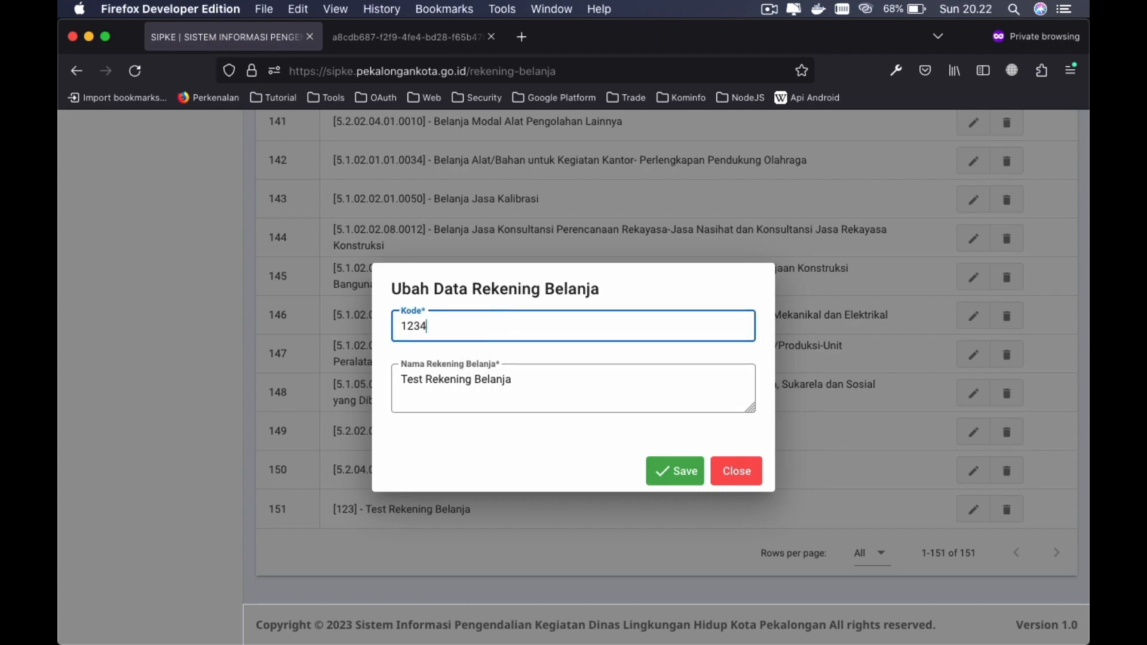
{"action": "type", "text": "4"}
{"action": "left_click", "coordinate": [554, 385]}
{"action": "type", "text": "123"}
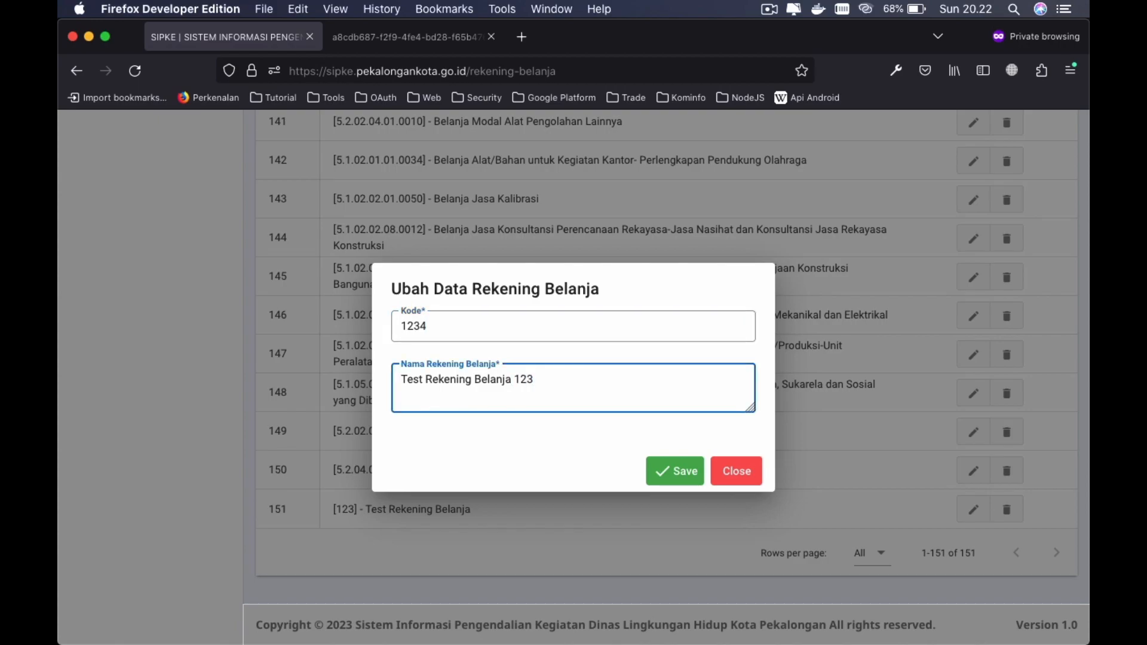
{"action": "left_click", "coordinate": [676, 470]}
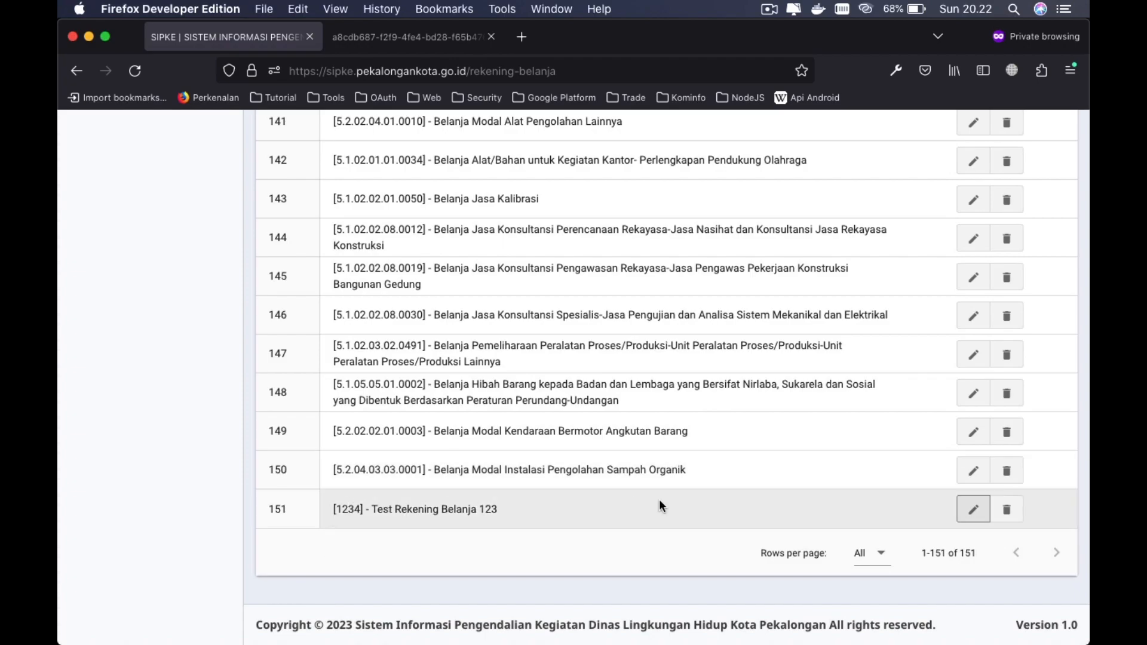
- Delete account 151, Test Rekening Belanja 123, and confirm, leaving 150 accounts
{"action": "left_click", "coordinate": [1001, 509]}
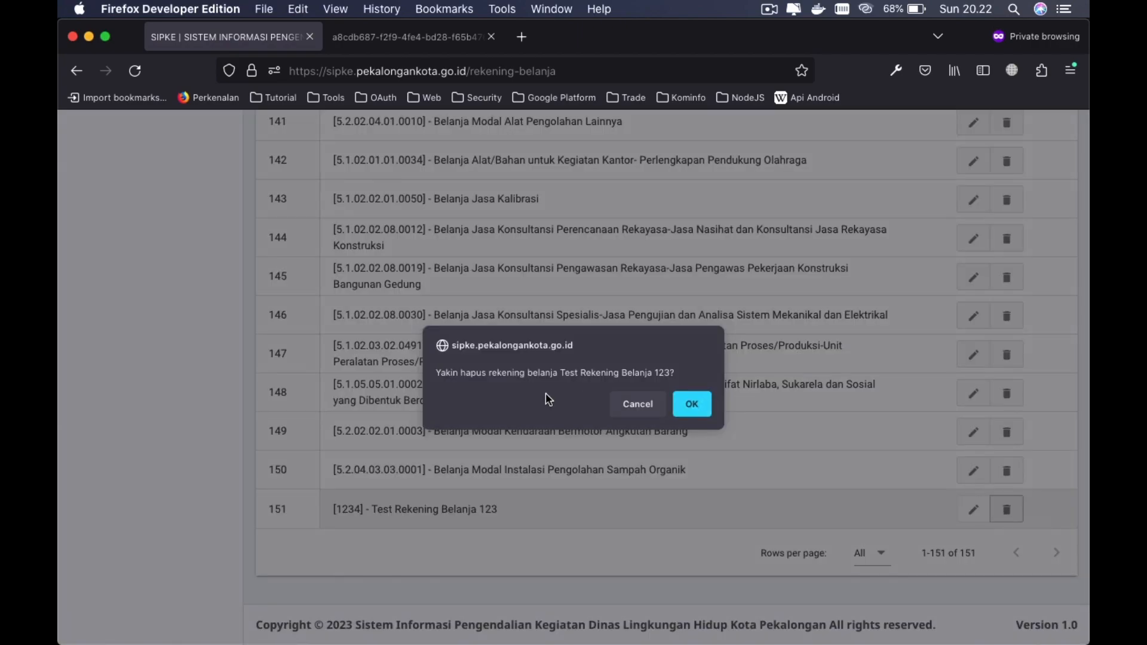
{"action": "left_click", "coordinate": [691, 404]}
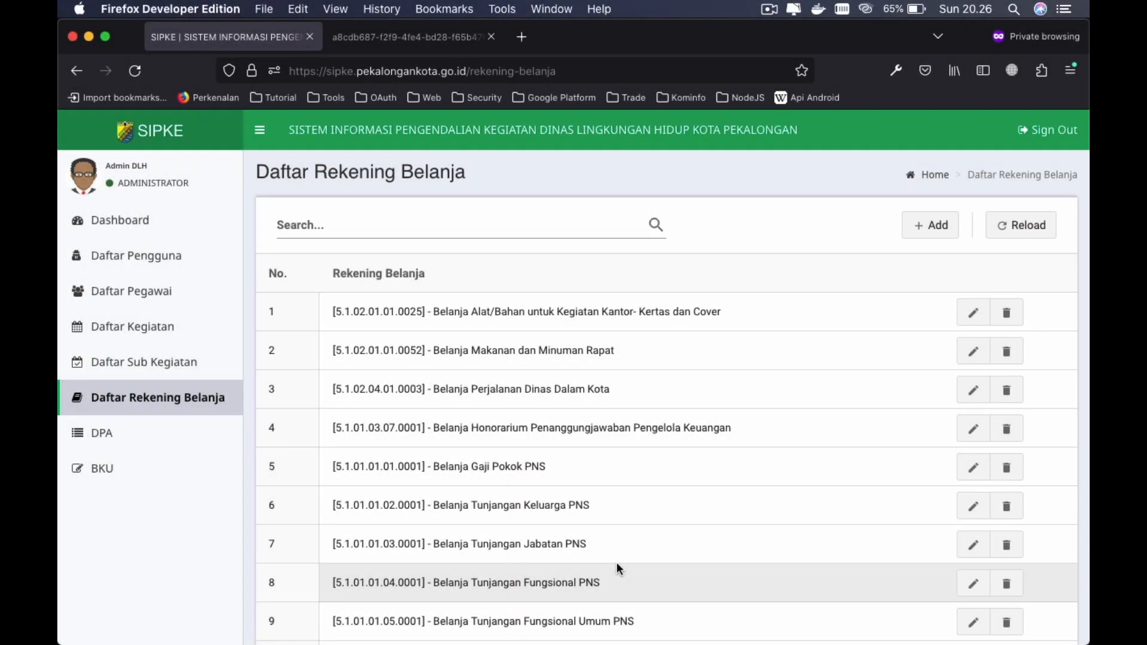
- Open the DPA list filtered to kegiatan 2.11.01.2.01 and sub-kegiatan 2.11.01.2.01.01
{"action": "left_click", "coordinate": [115, 432]}
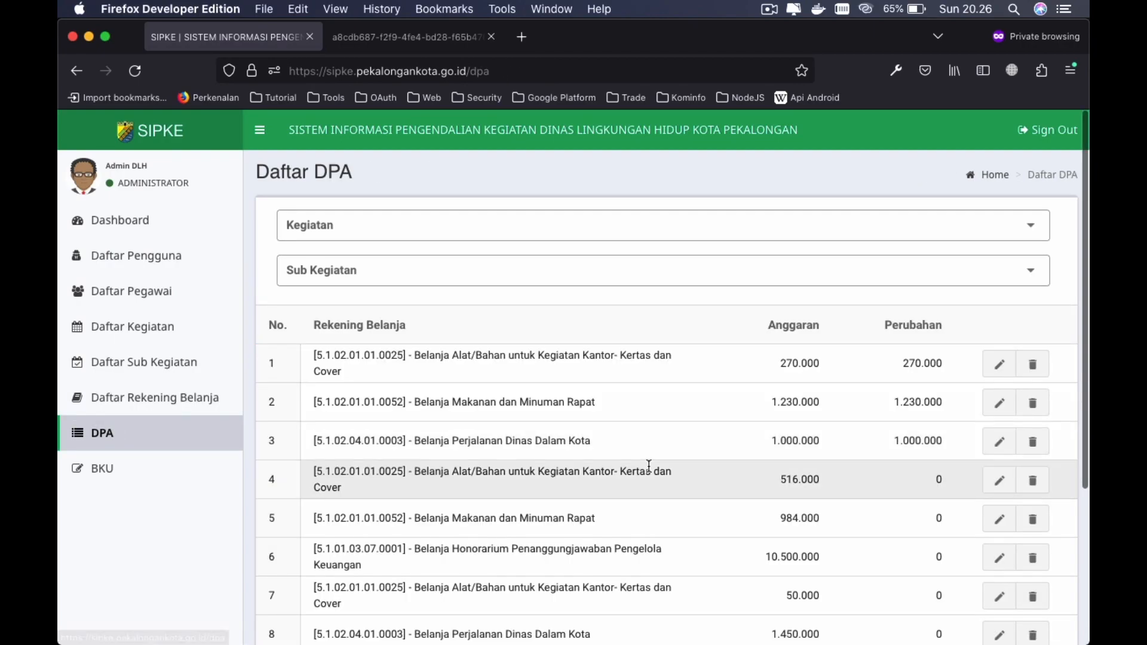
{"action": "scroll", "coordinate": [753, 525], "scroll_direction": "down", "scroll_amount": 5}
{"action": "scroll", "coordinate": [752, 525], "scroll_direction": "up", "scroll_amount": 5}
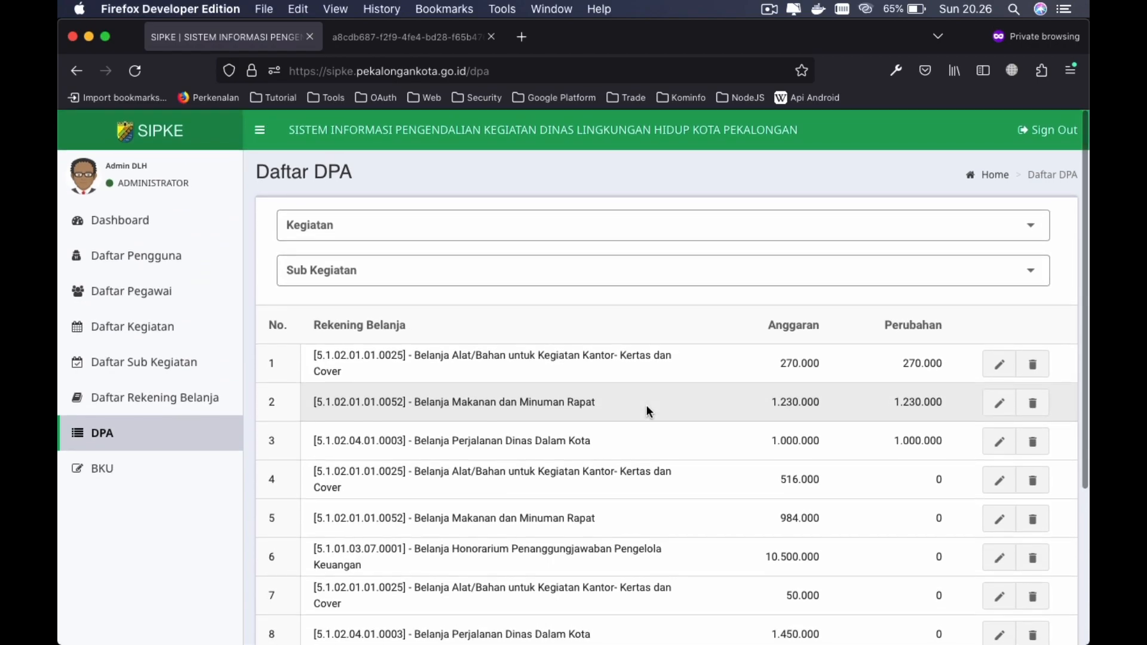
{"action": "scroll", "coordinate": [754, 466], "scroll_direction": "down", "scroll_amount": 5}
{"action": "scroll", "coordinate": [754, 466], "scroll_direction": "up", "scroll_amount": 5}
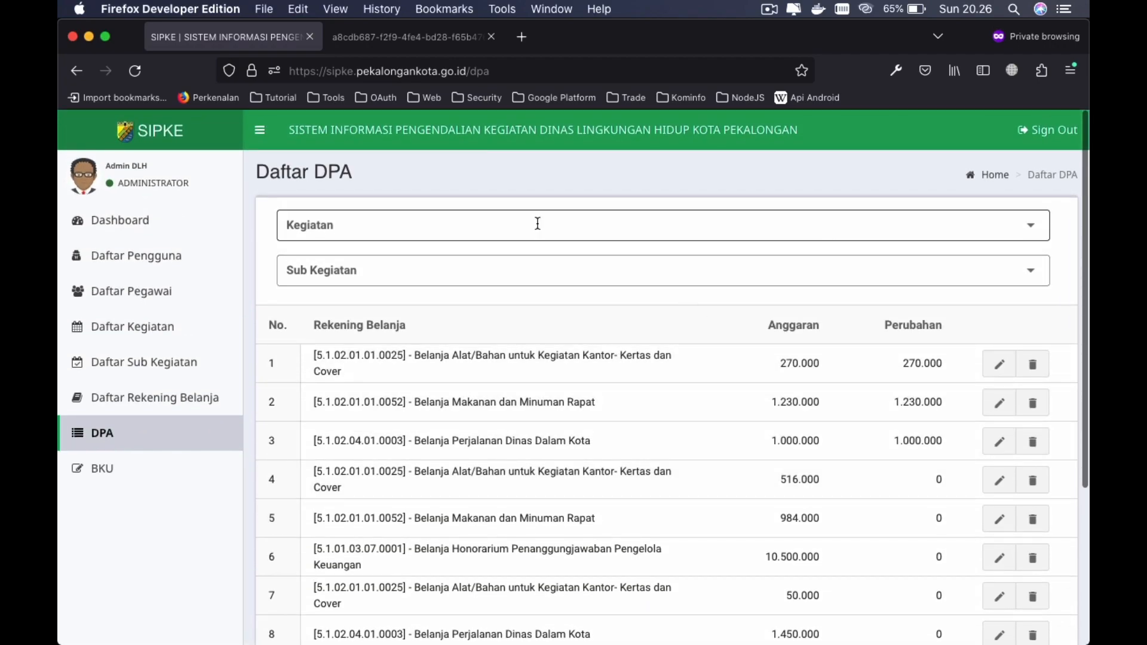
{"action": "left_click", "coordinate": [368, 223]}
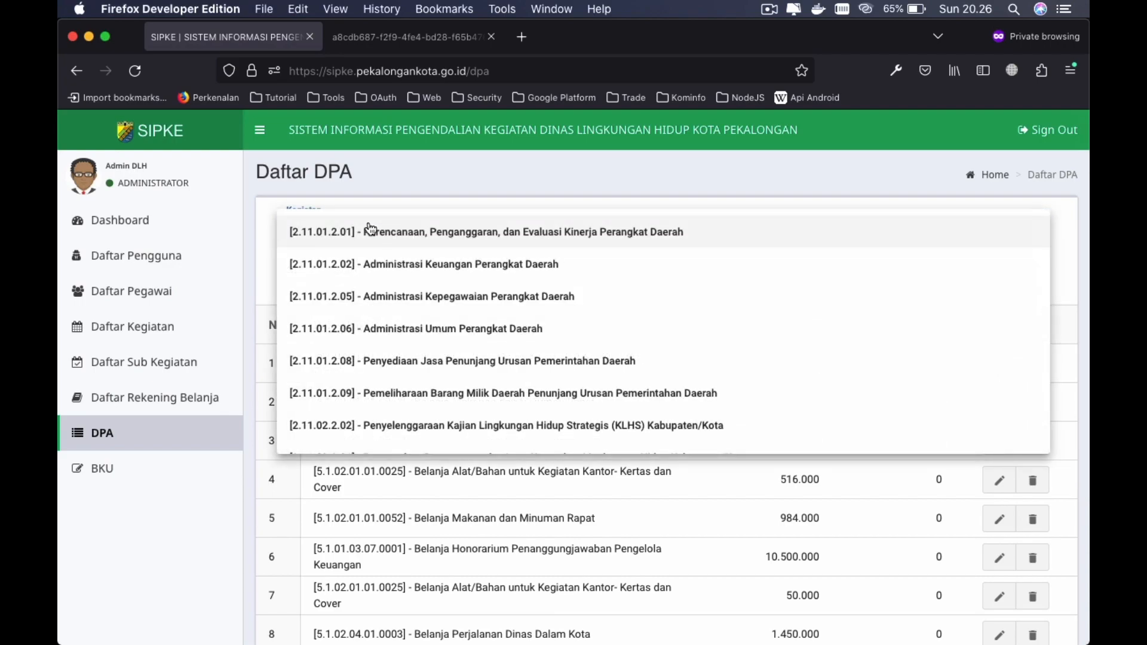
{"action": "scroll", "coordinate": [468, 373], "scroll_direction": "up", "scroll_amount": 3}
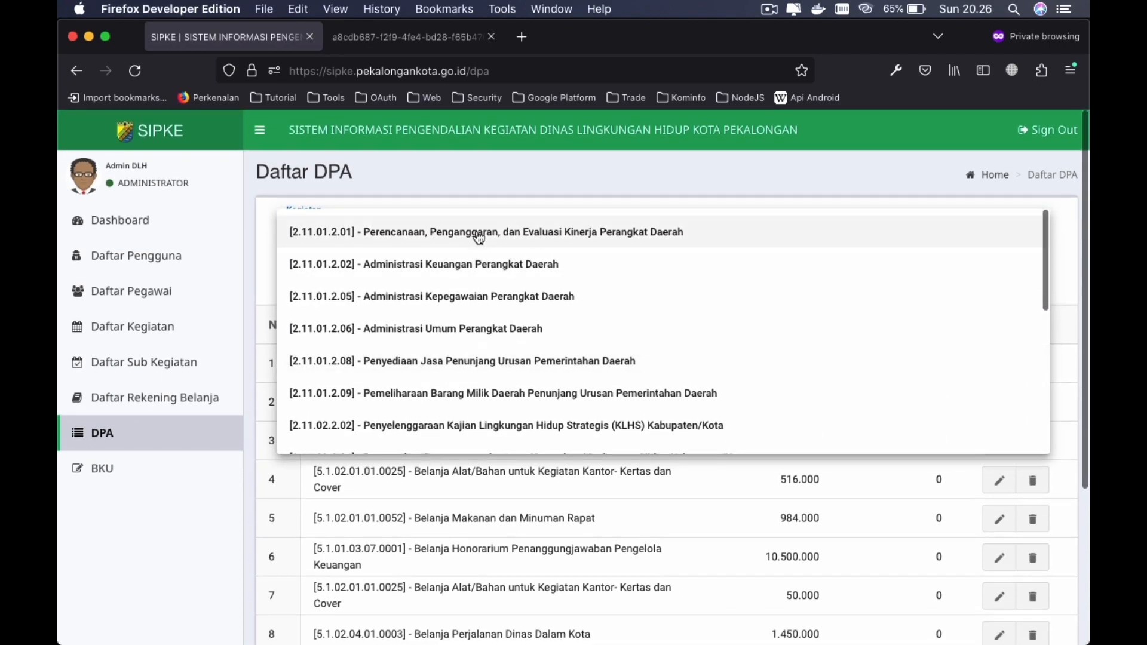
{"action": "left_click", "coordinate": [479, 235]}
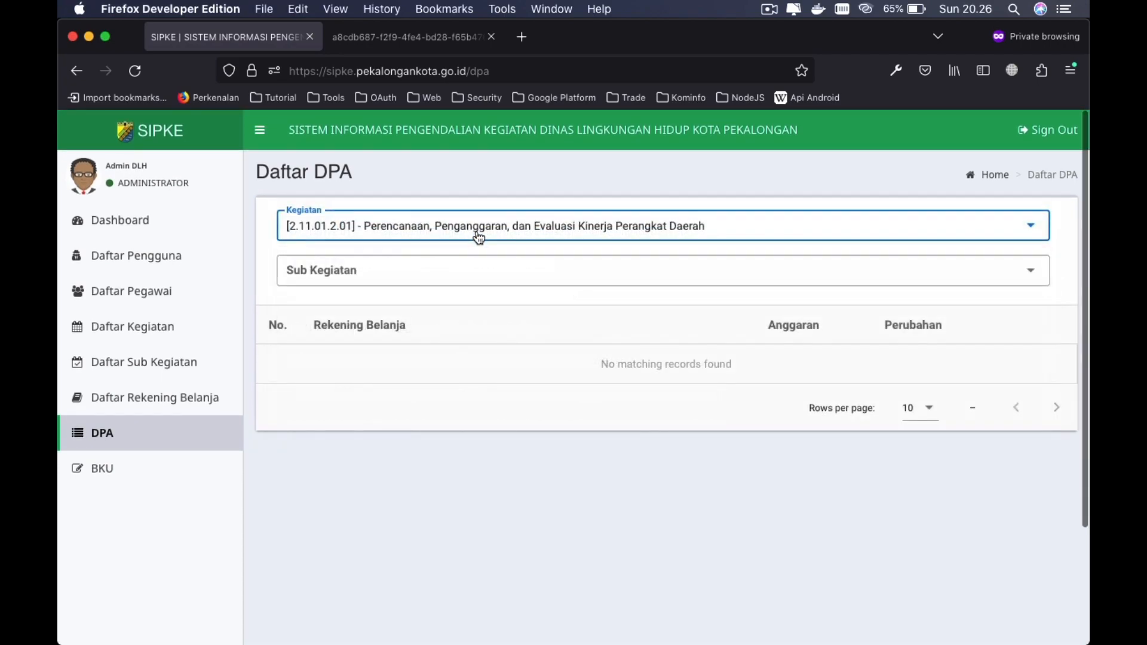
{"action": "left_click", "coordinate": [396, 271]}
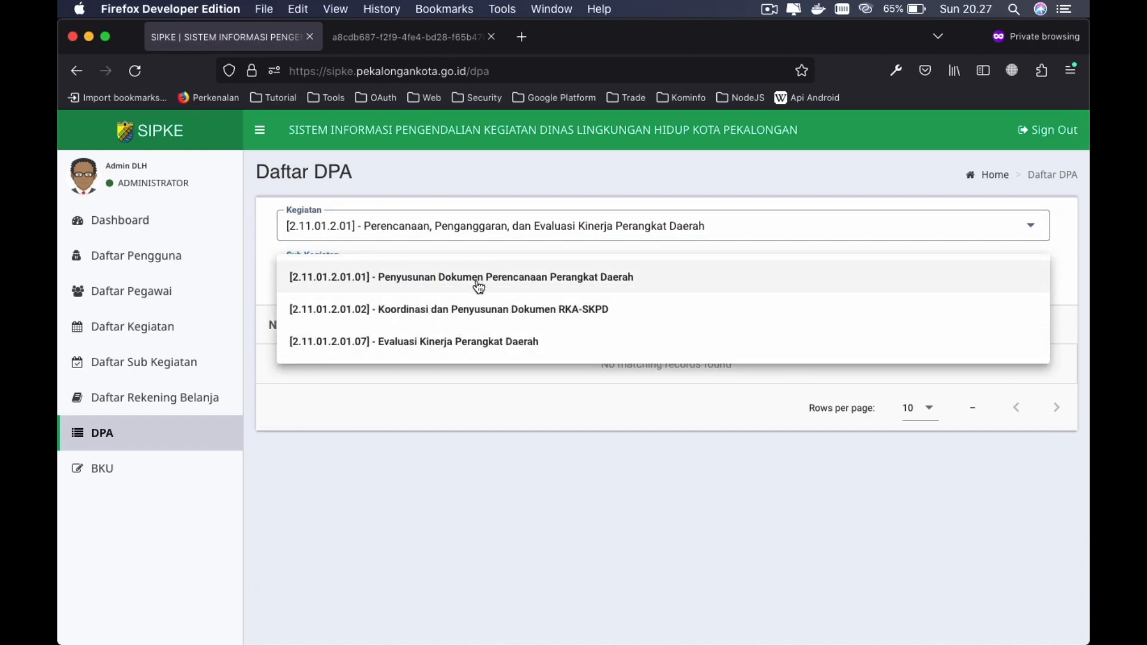
{"action": "left_click", "coordinate": [477, 285]}
{"action": "scroll", "coordinate": [511, 388], "scroll_direction": "down", "scroll_amount": 4}
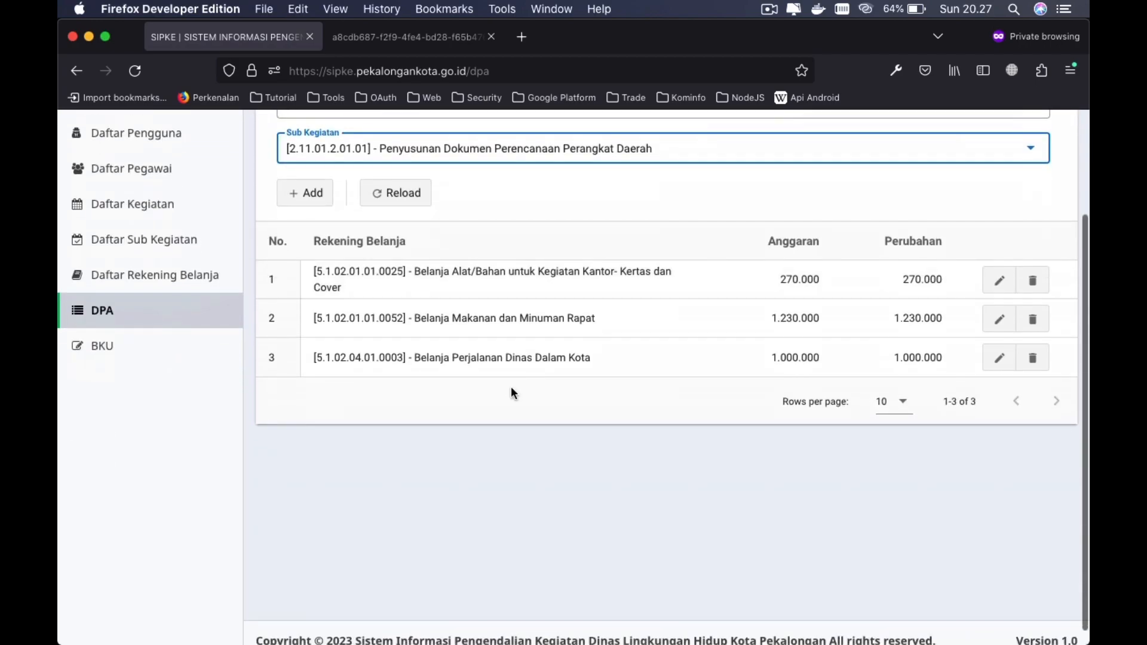
{"action": "scroll", "coordinate": [518, 341], "scroll_direction": "up", "scroll_amount": 3}
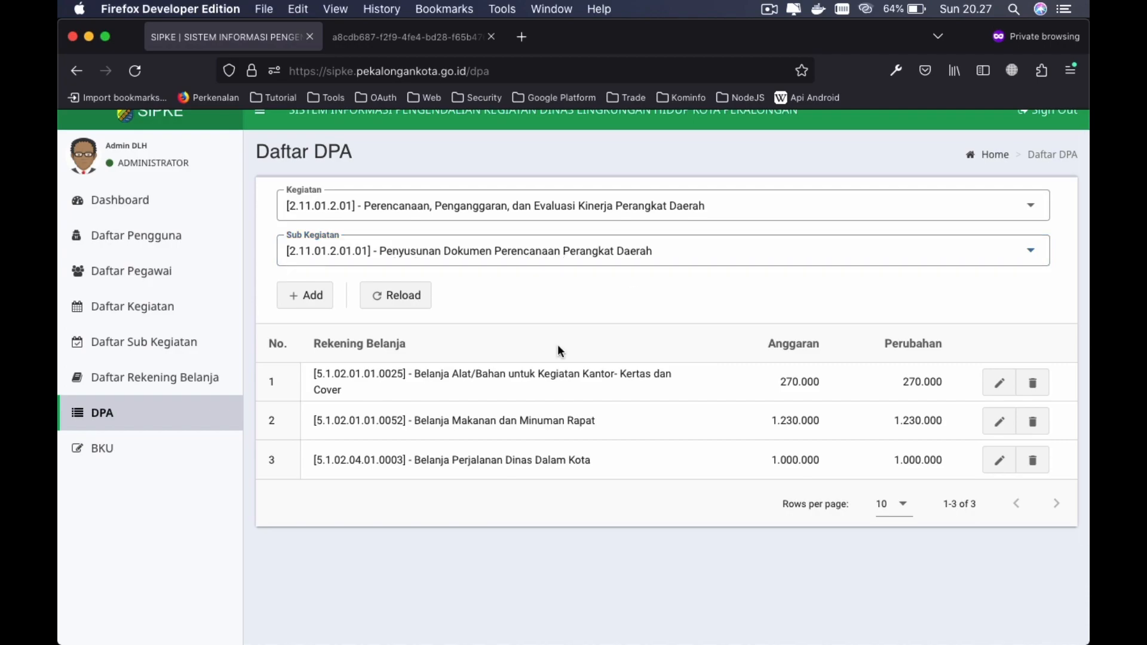
- Start a new DPA entry using rekening belanja 5.1.01.03.02.0002, the ASN incentive account
{"action": "left_click", "coordinate": [307, 295]}
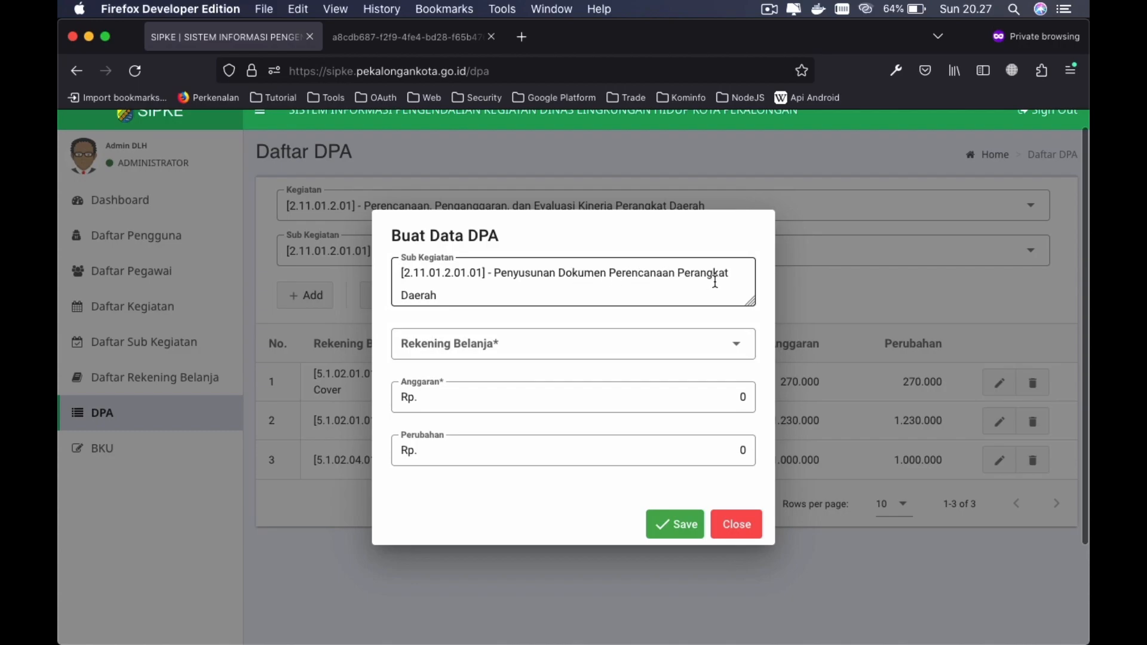
{"action": "left_click", "coordinate": [512, 346]}
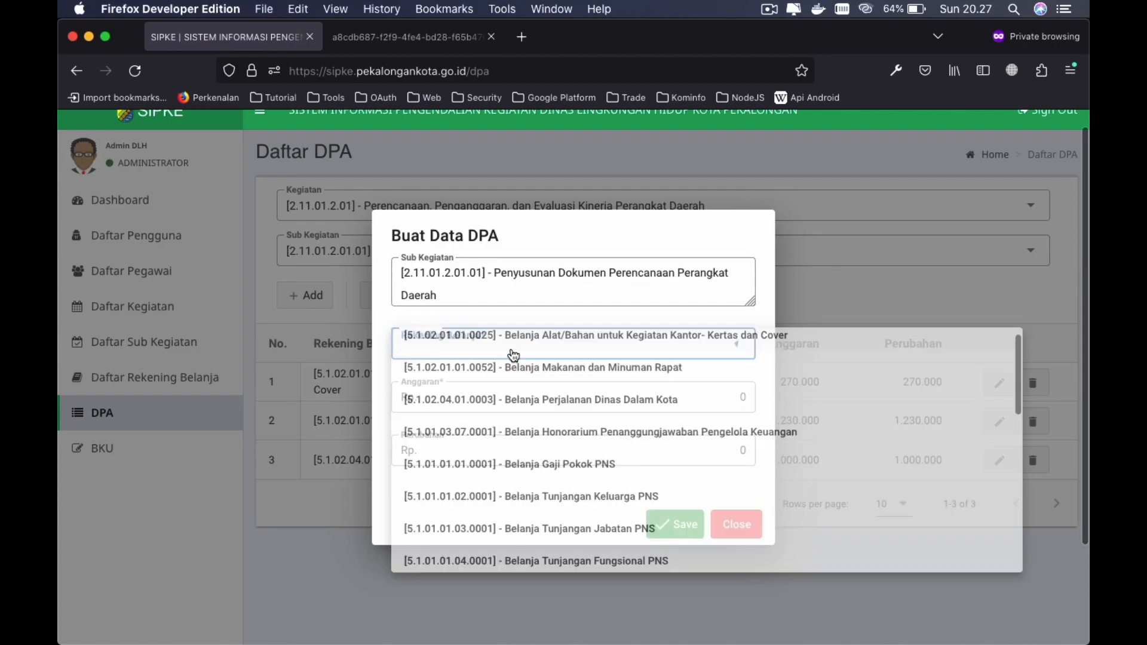
{"action": "scroll", "coordinate": [599, 411], "scroll_direction": "down", "scroll_amount": 2}
{"action": "scroll", "coordinate": [600, 400], "scroll_direction": "up", "scroll_amount": 2}
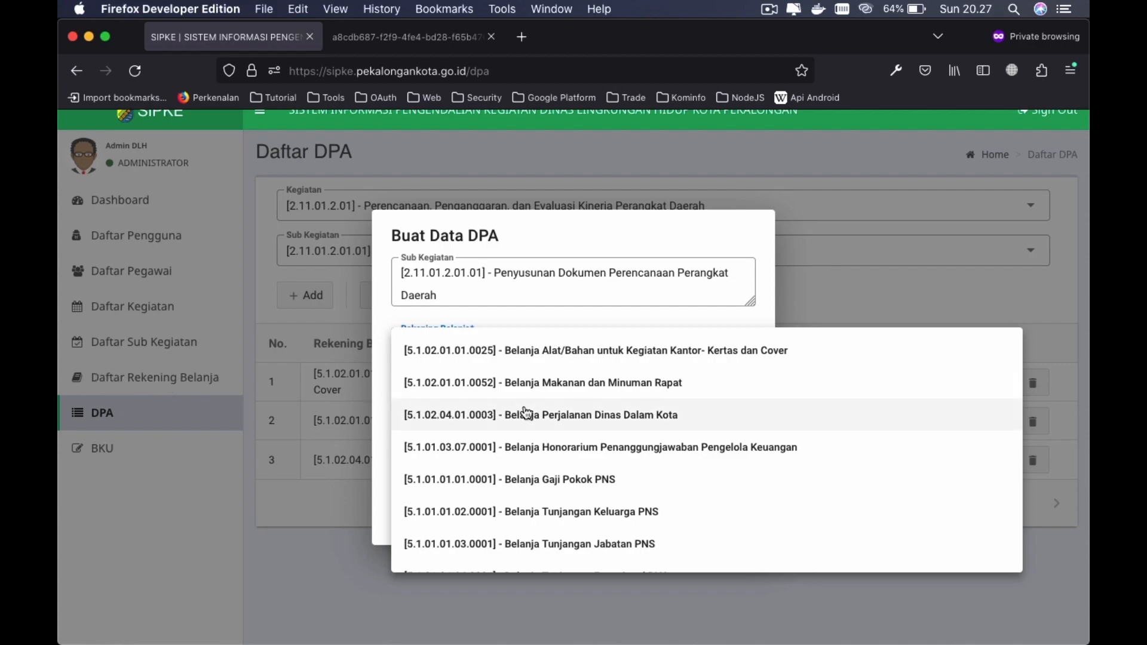
{"action": "scroll", "coordinate": [593, 485], "scroll_direction": "down", "scroll_amount": 6}
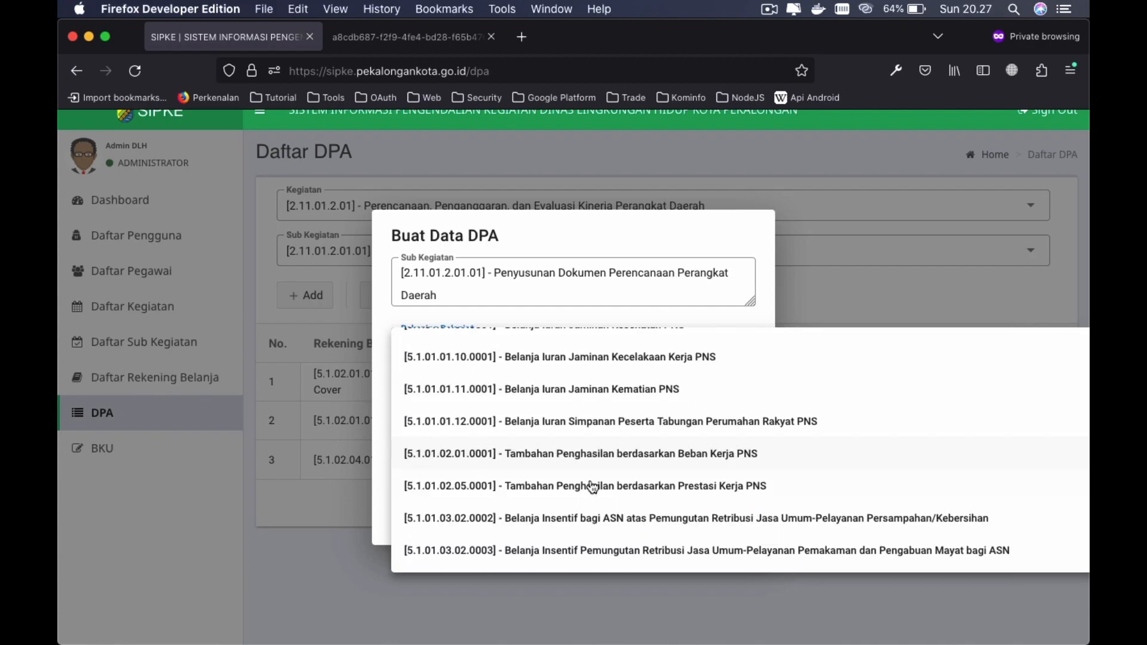
{"action": "left_click", "coordinate": [550, 519]}
- Set Anggaran to 1000000, leave Perubahan at 0, and save the entry
{"action": "left_click", "coordinate": [461, 387]}
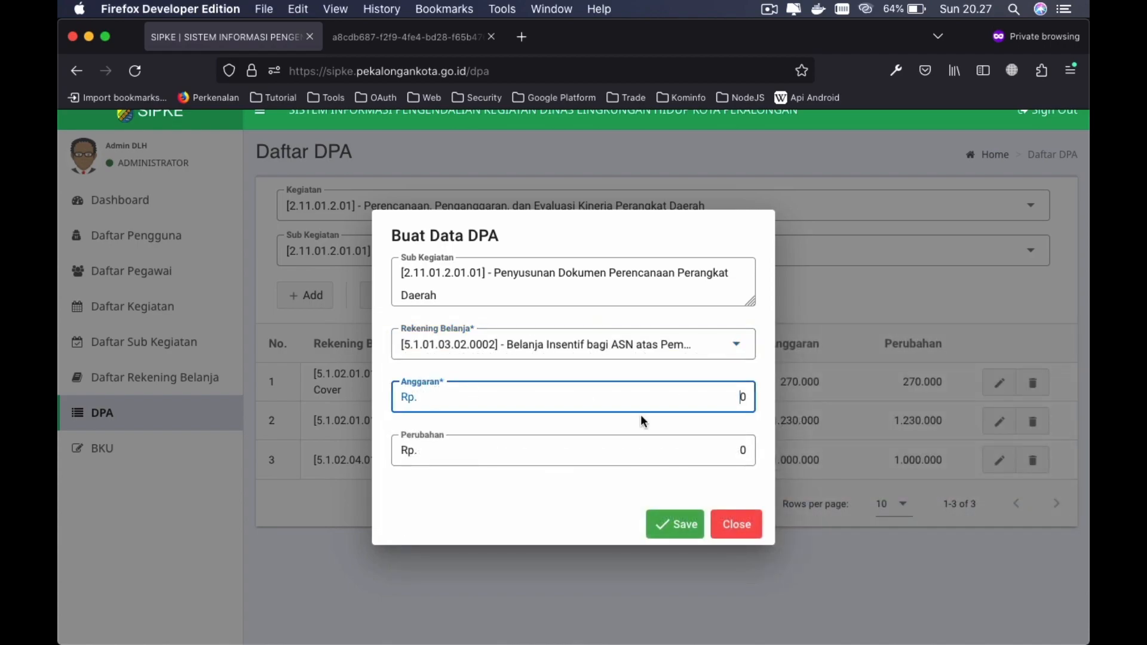
{"action": "double_click", "coordinate": [724, 397]}
{"action": "type", "text": "1000000"}
{"action": "left_click", "coordinate": [715, 445]}
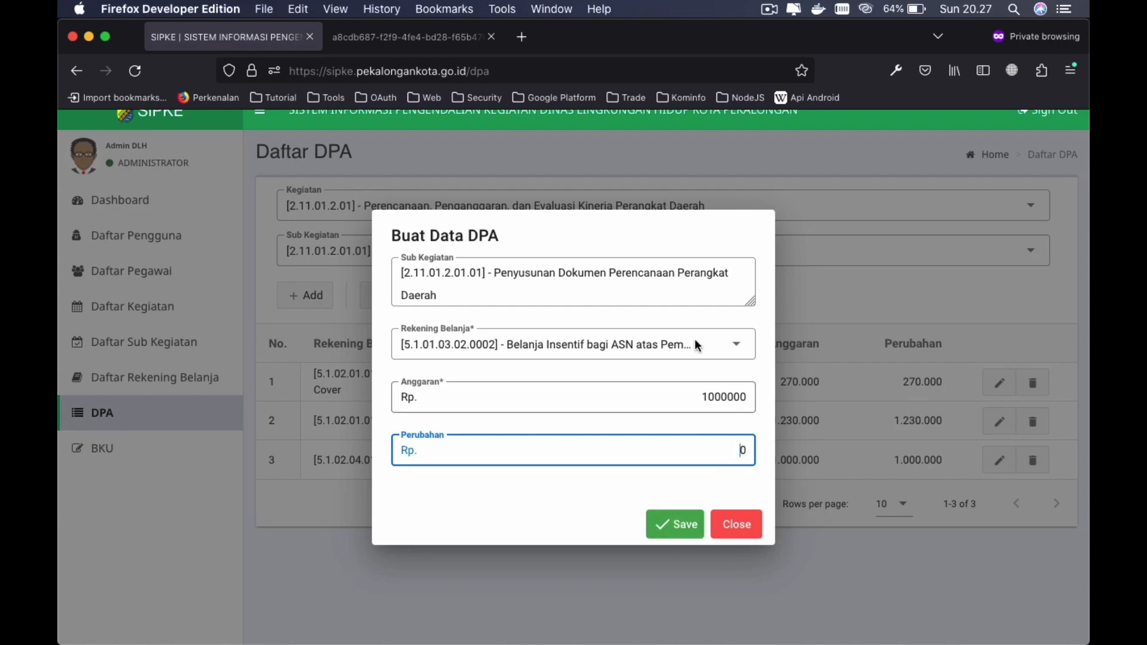
{"action": "left_click", "coordinate": [718, 486]}
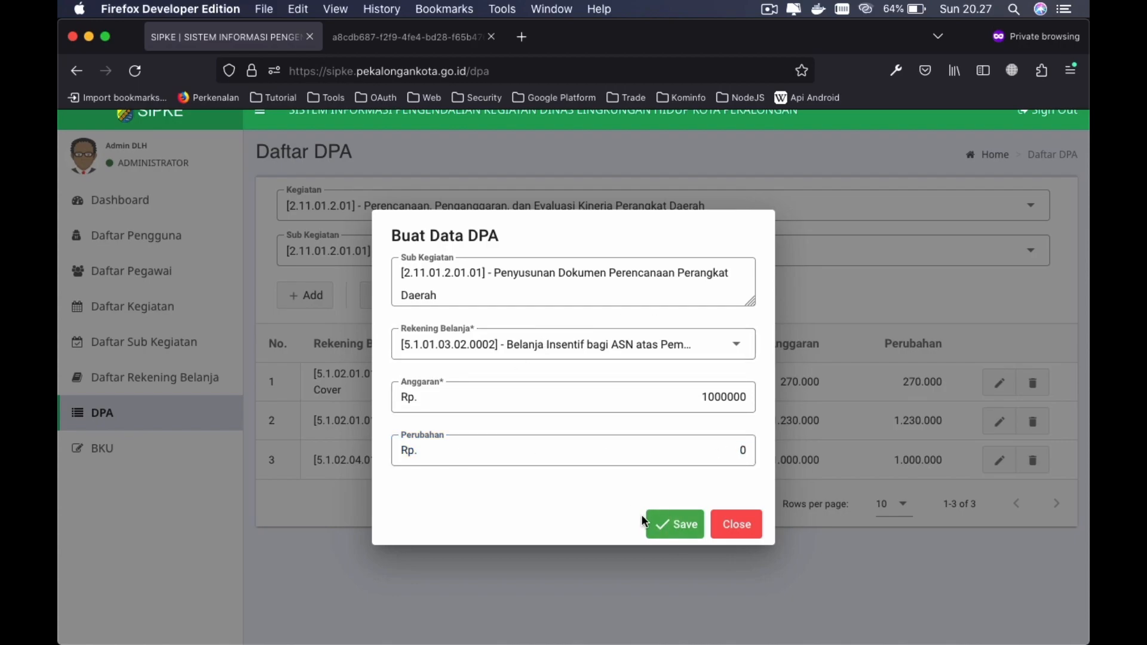
{"action": "left_click", "coordinate": [679, 530]}
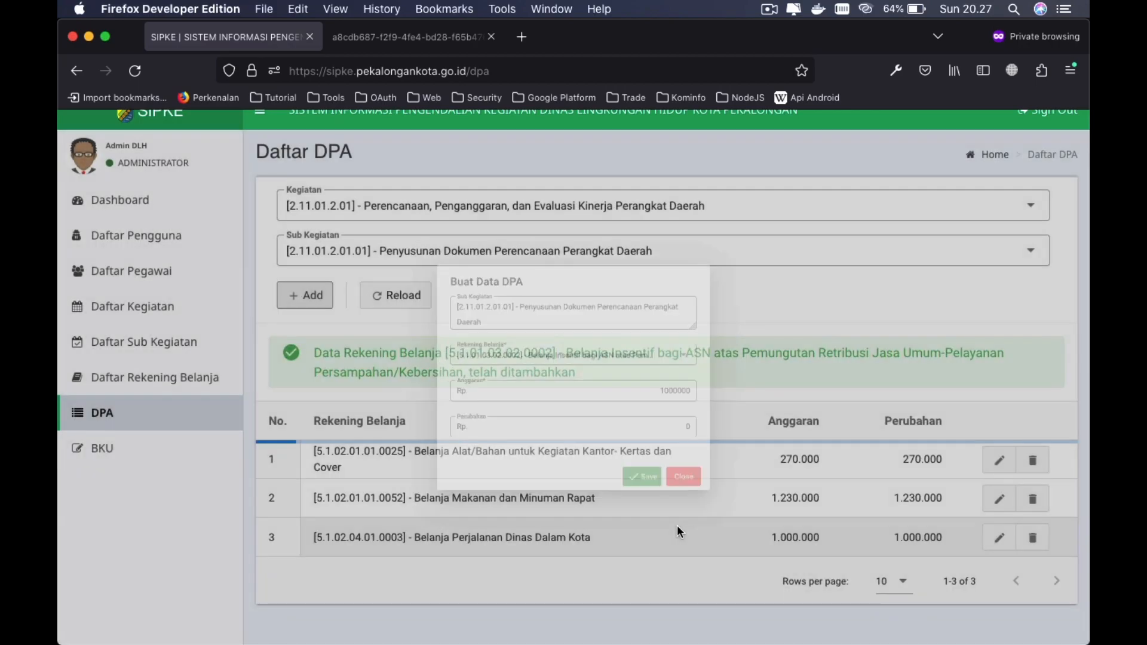
{"action": "scroll", "coordinate": [677, 528], "scroll_direction": "down", "scroll_amount": 3}
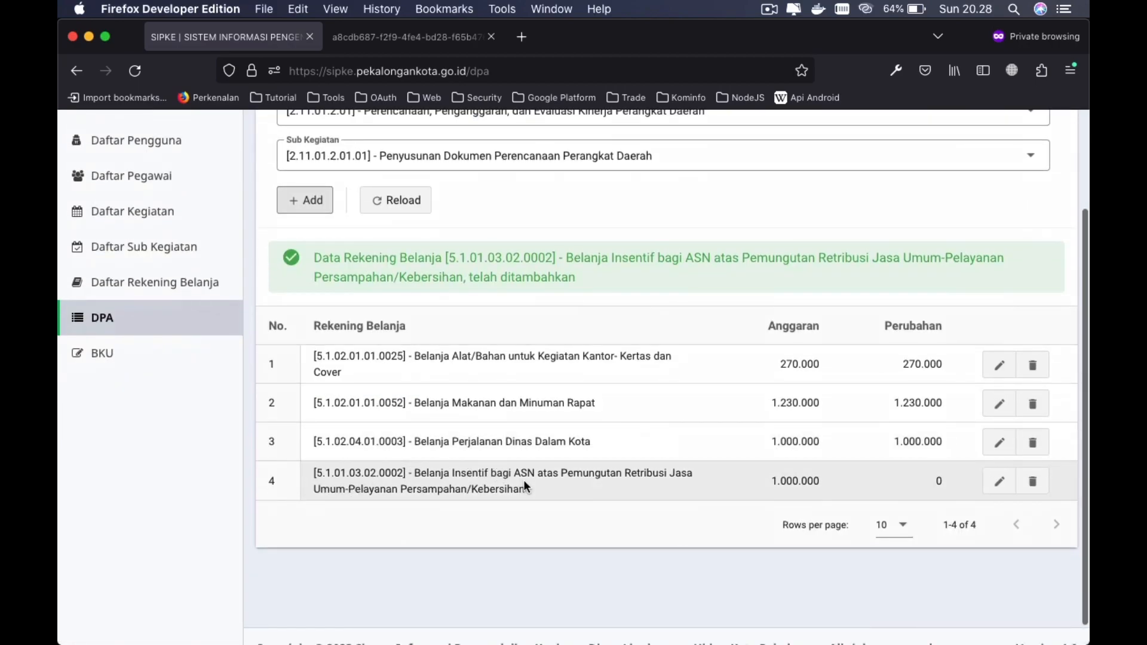
{"action": "scroll", "coordinate": [660, 491], "scroll_direction": "up", "scroll_amount": 1}
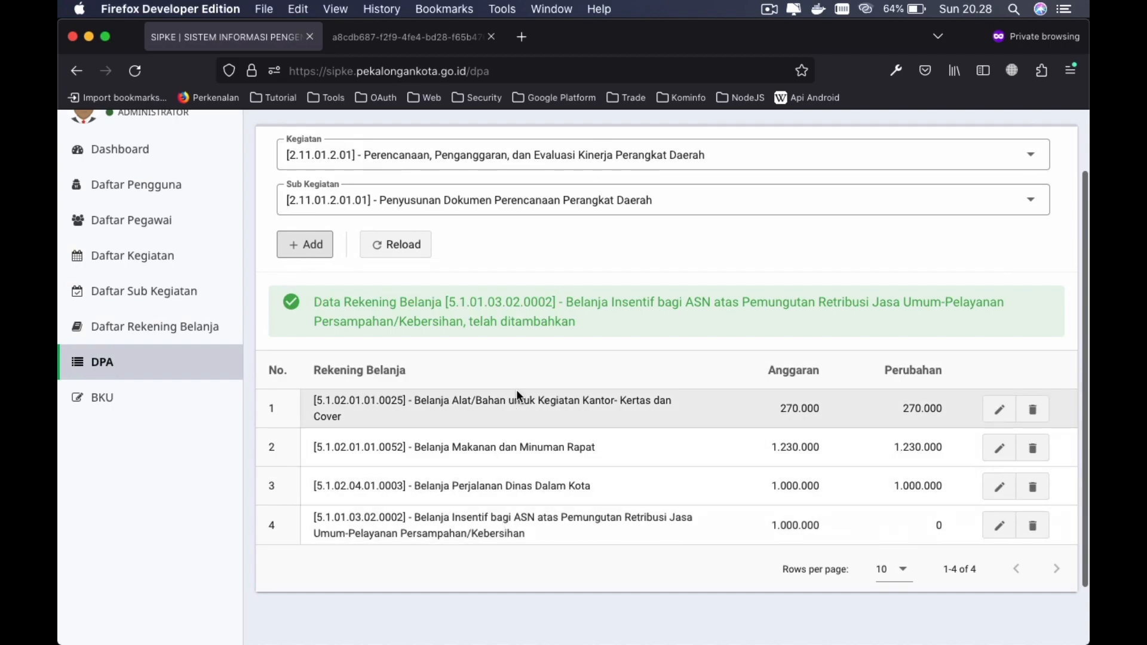
{"action": "scroll", "coordinate": [509, 412], "scroll_direction": "up", "scroll_amount": 1}
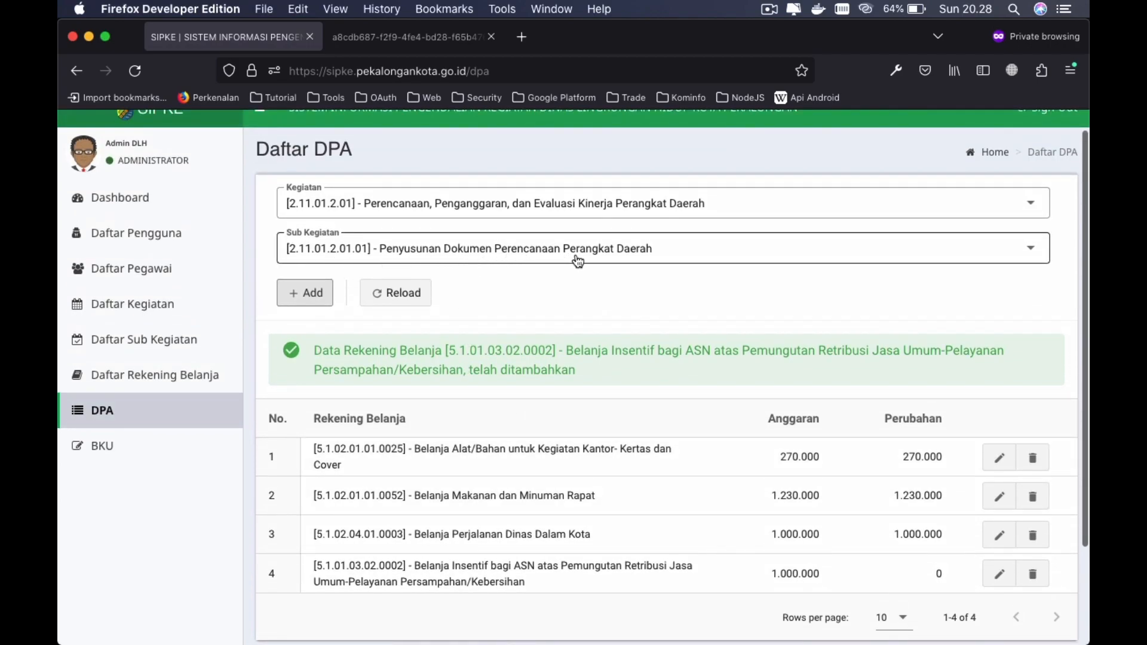
{"action": "scroll", "coordinate": [625, 362], "scroll_direction": "down", "scroll_amount": 2}
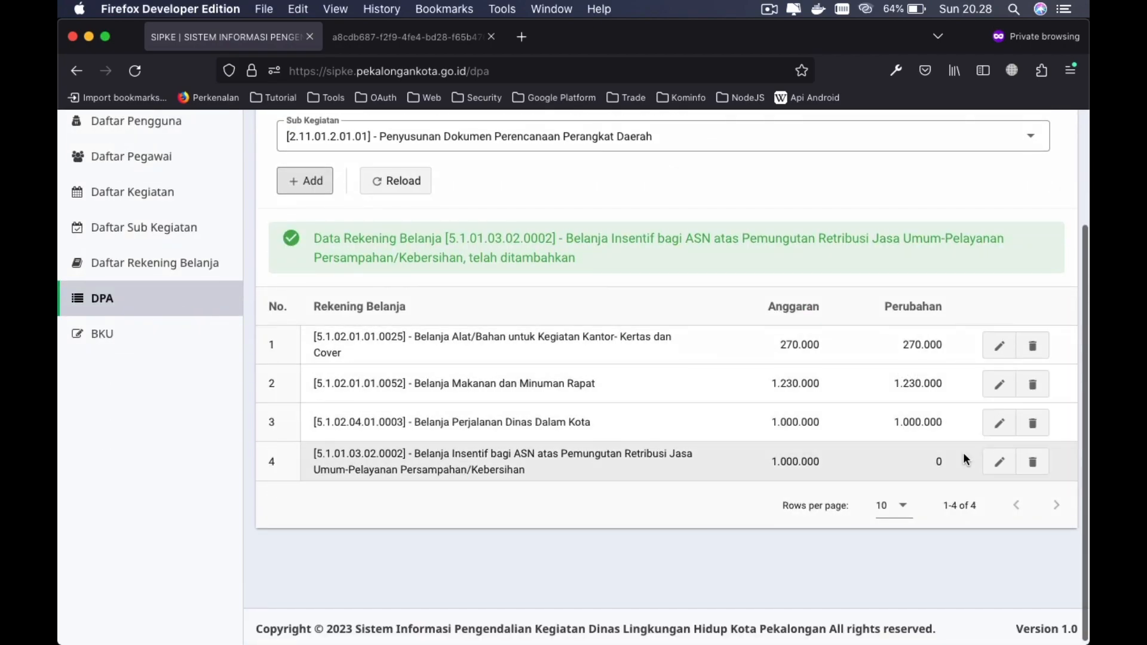
- Edit DPA row 4, change Perubahan to 1500000, and save
{"action": "left_click", "coordinate": [994, 467]}
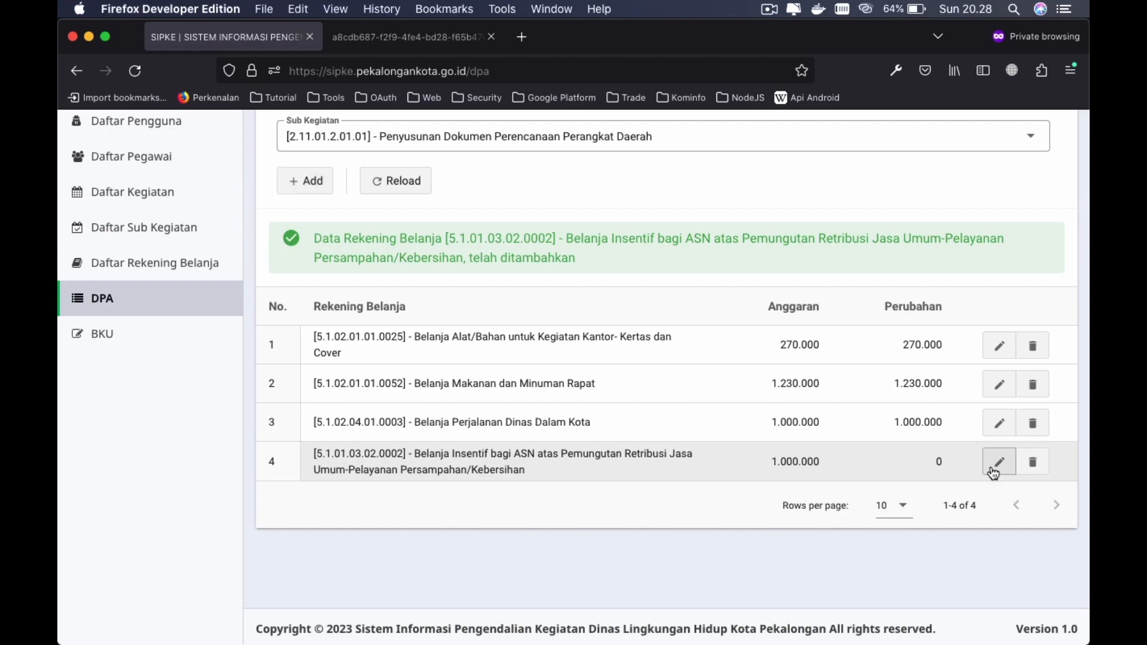
{"action": "left_click", "coordinate": [741, 454]}
{"action": "left_click", "coordinate": [742, 454]}
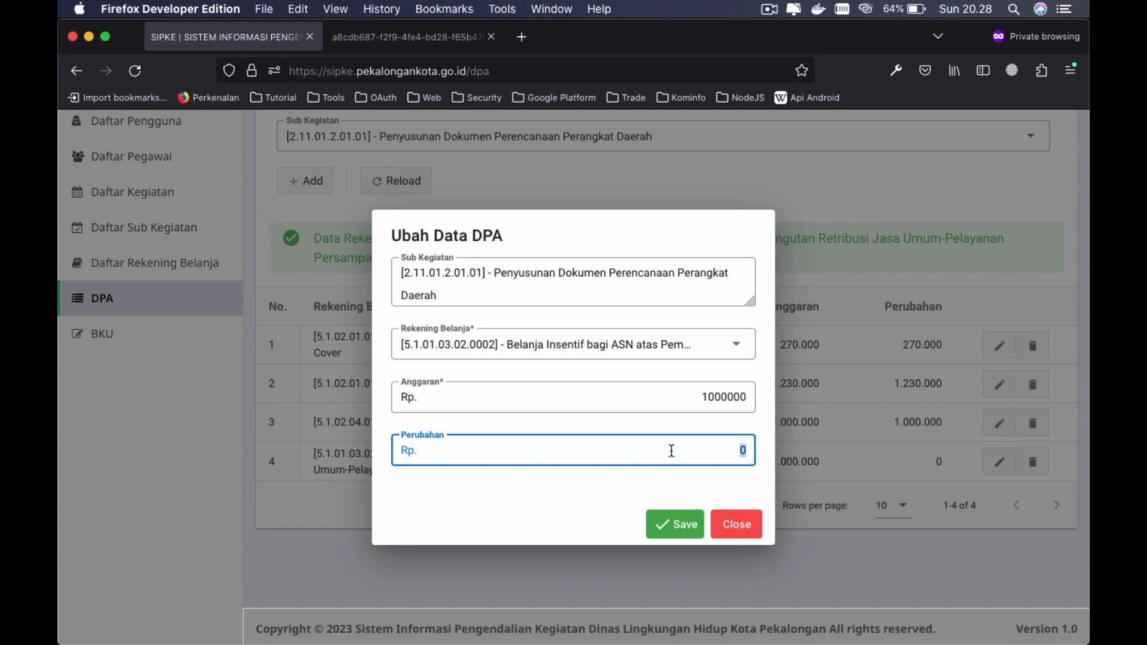
{"action": "type", "text": "1500000"}
{"action": "left_click", "coordinate": [677, 528]}
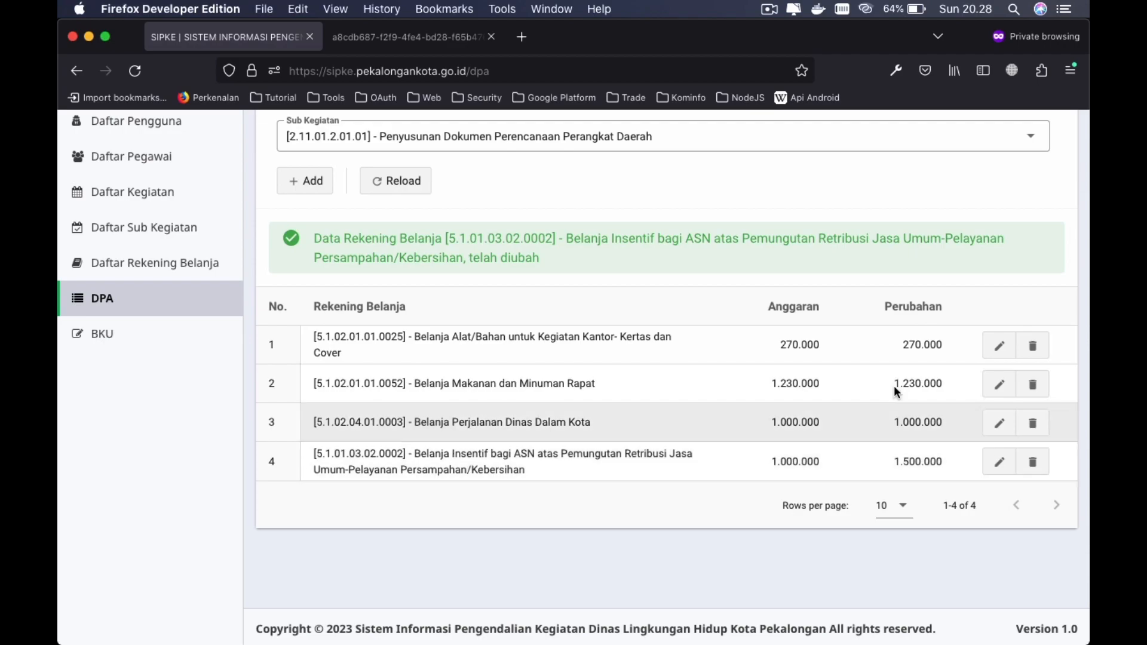
- Delete DPA row 4 (Belanja Insentif bagi ASN) and go to the Daftar Buku Kas Umum page
{"action": "left_click", "coordinate": [1033, 467]}
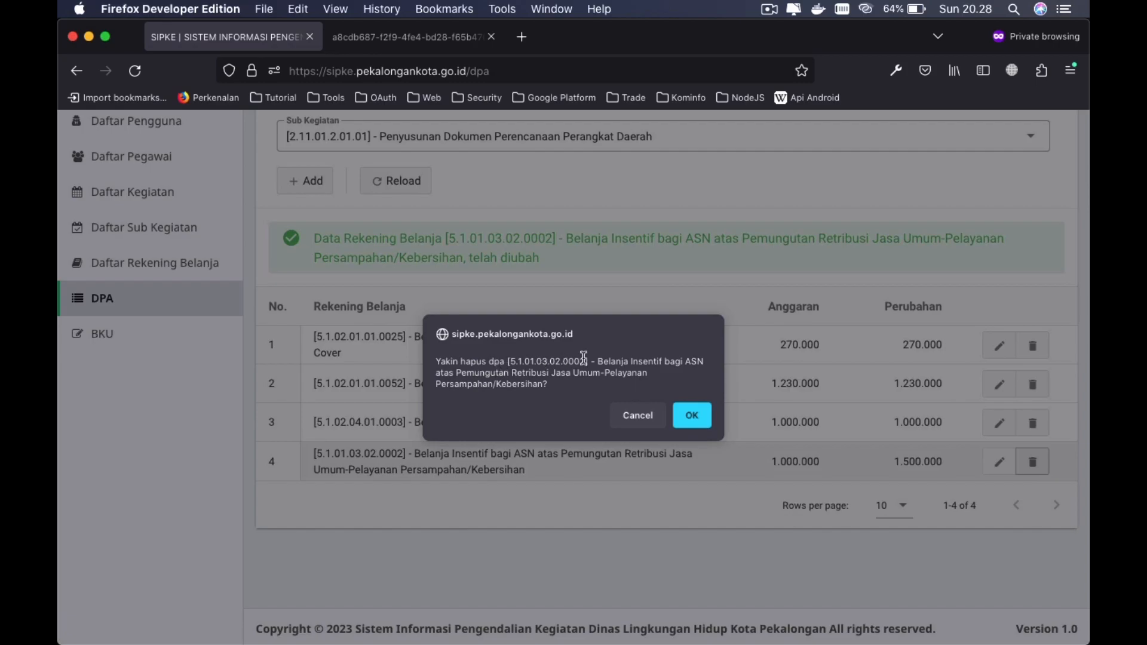
{"action": "left_click", "coordinate": [685, 411]}
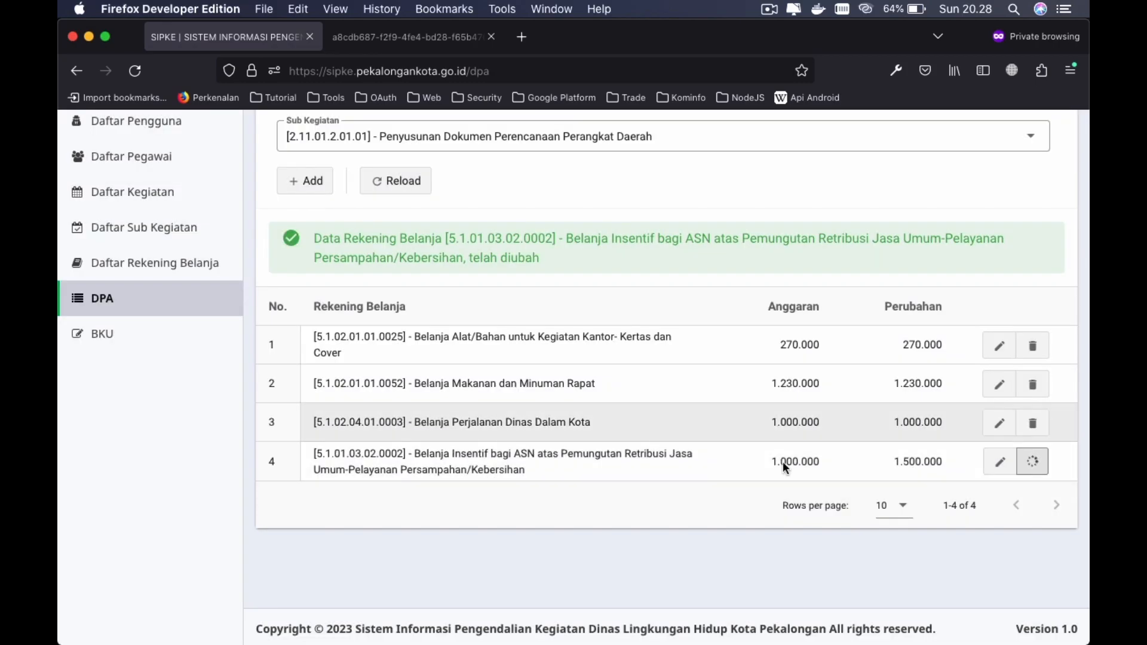
{"action": "scroll", "coordinate": [826, 440], "scroll_direction": "up", "scroll_amount": 3}
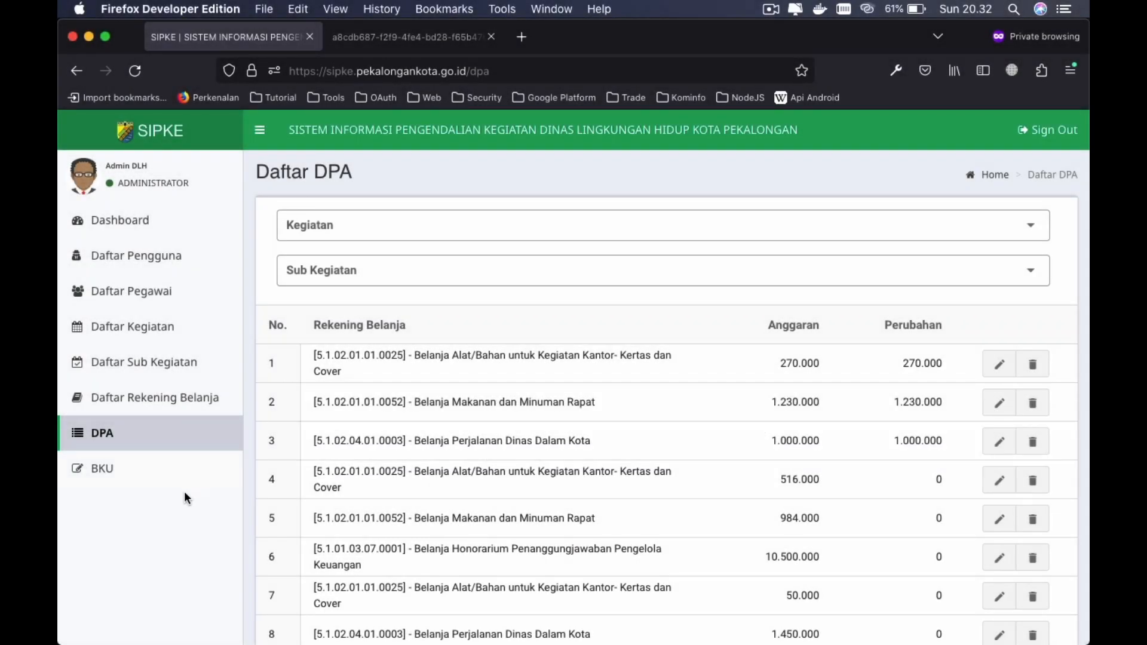
{"action": "left_click", "coordinate": [172, 468]}
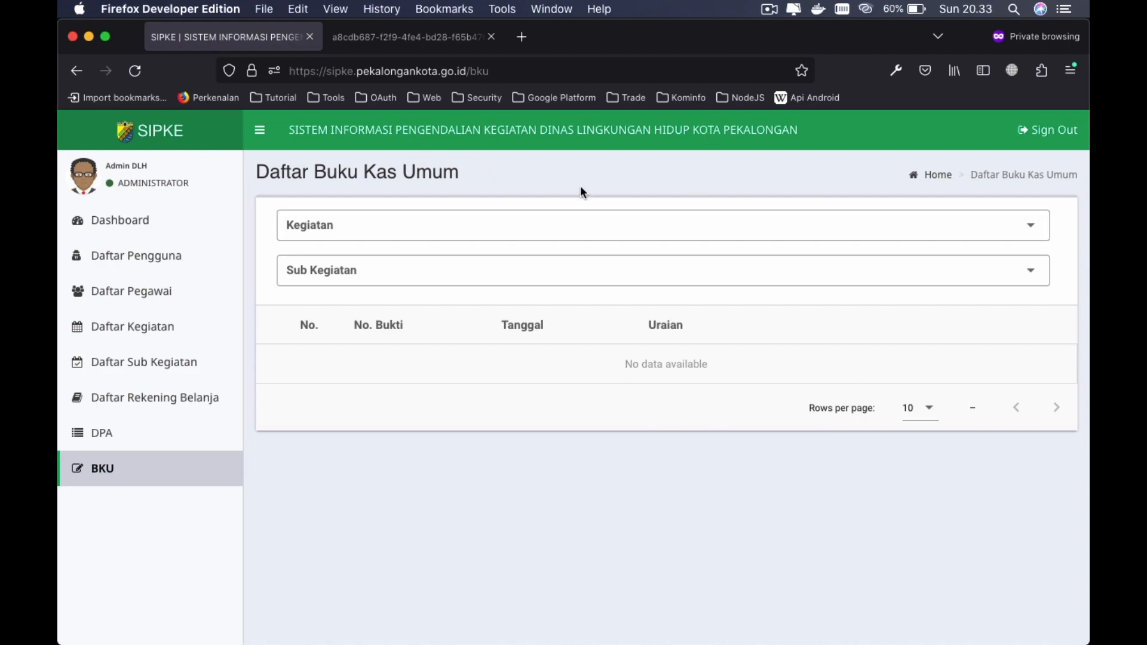
- Filter the BKU list to kegiatan 2.11.01.2.01 and sub-kegiatan 2.11.01.2.01.01
{"action": "left_click", "coordinate": [377, 225]}
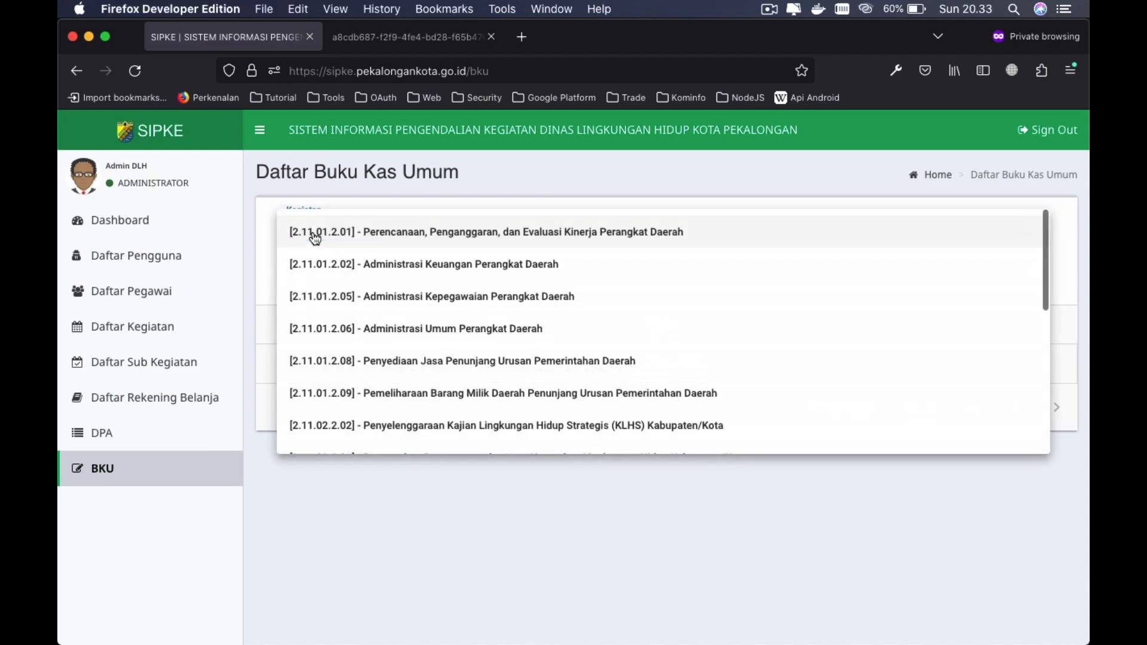
{"action": "left_click", "coordinate": [402, 240]}
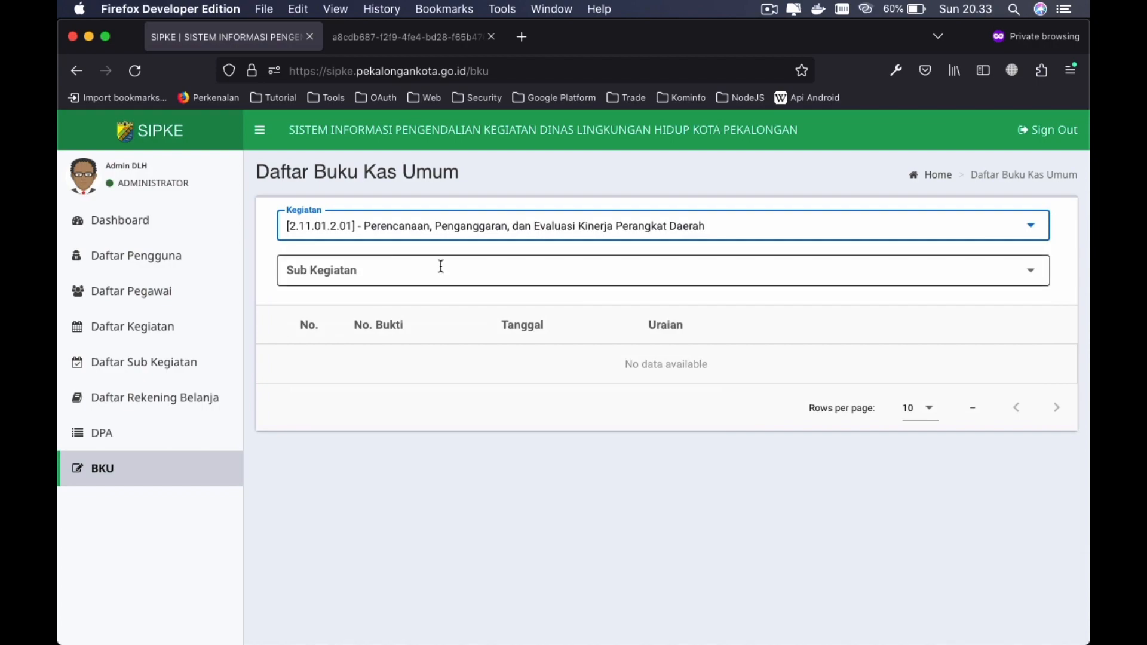
{"action": "left_click", "coordinate": [441, 266]}
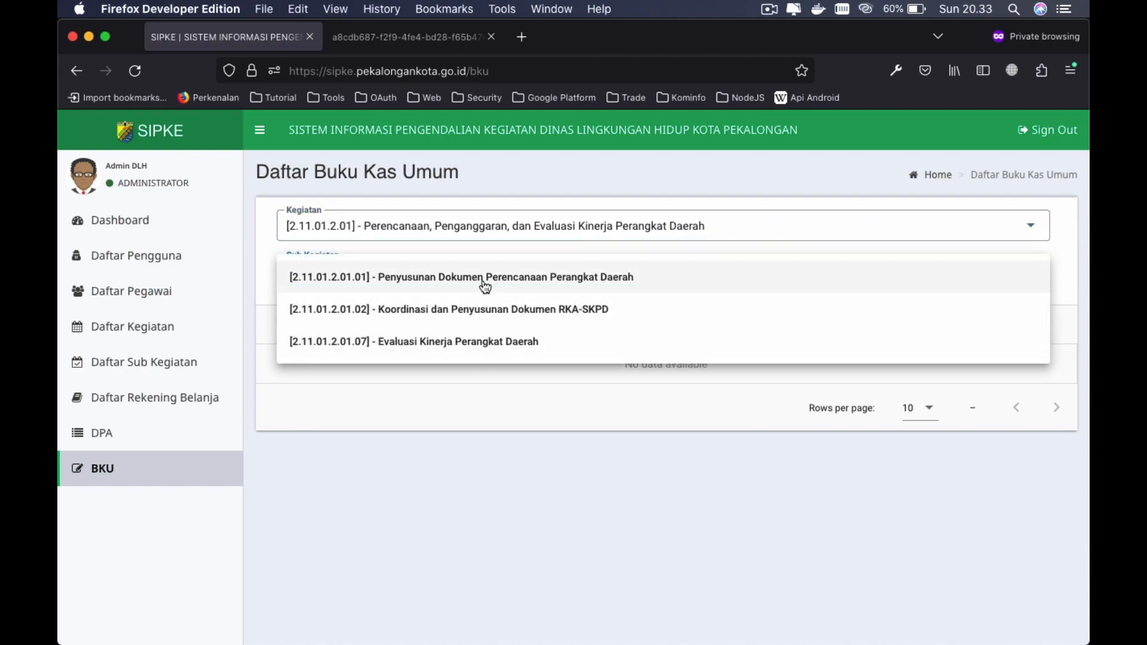
{"action": "left_click", "coordinate": [485, 283]}
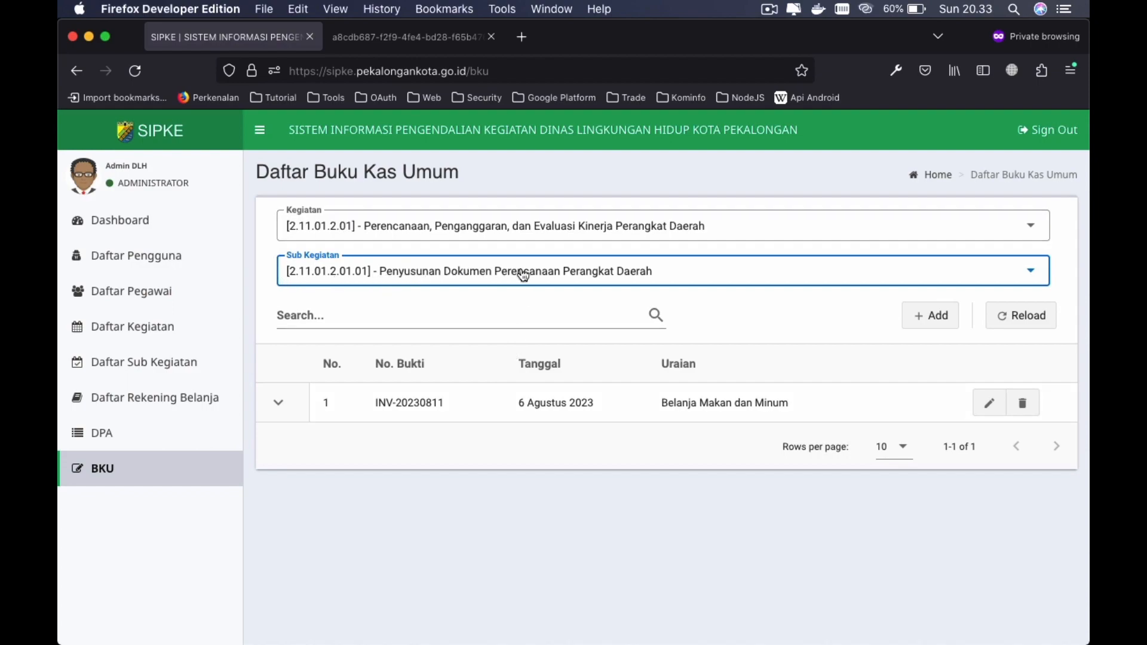
{"action": "left_click", "coordinate": [751, 348]}
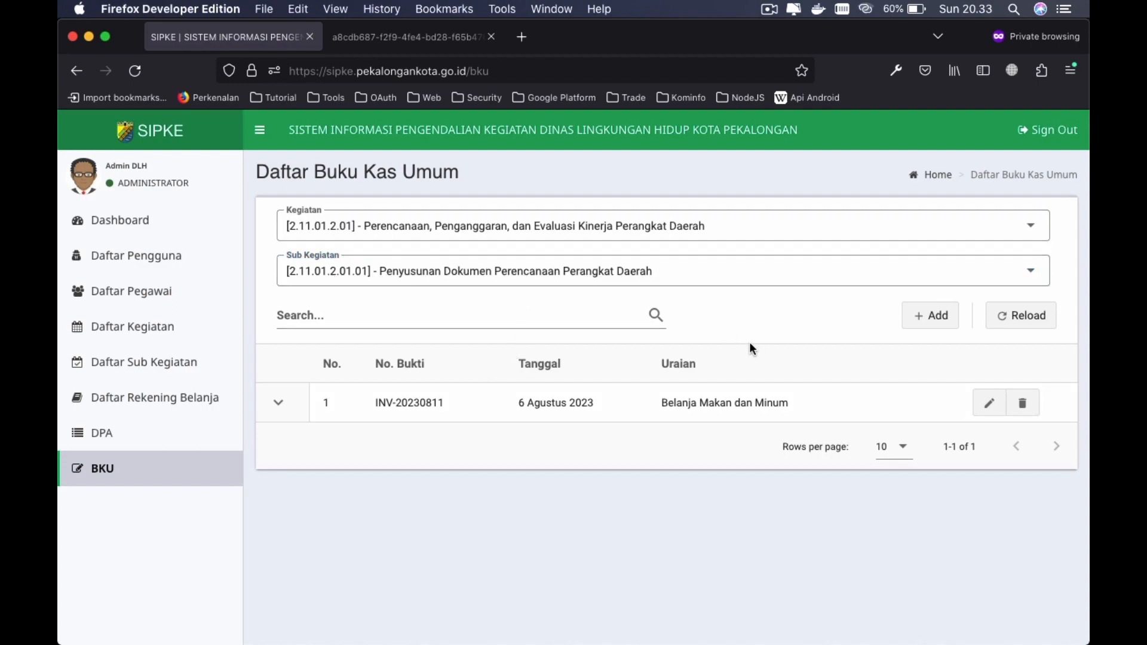
- Search the entries for 'belanja', clear the search, then add a new BKU entry
{"action": "left_click", "coordinate": [286, 311]}
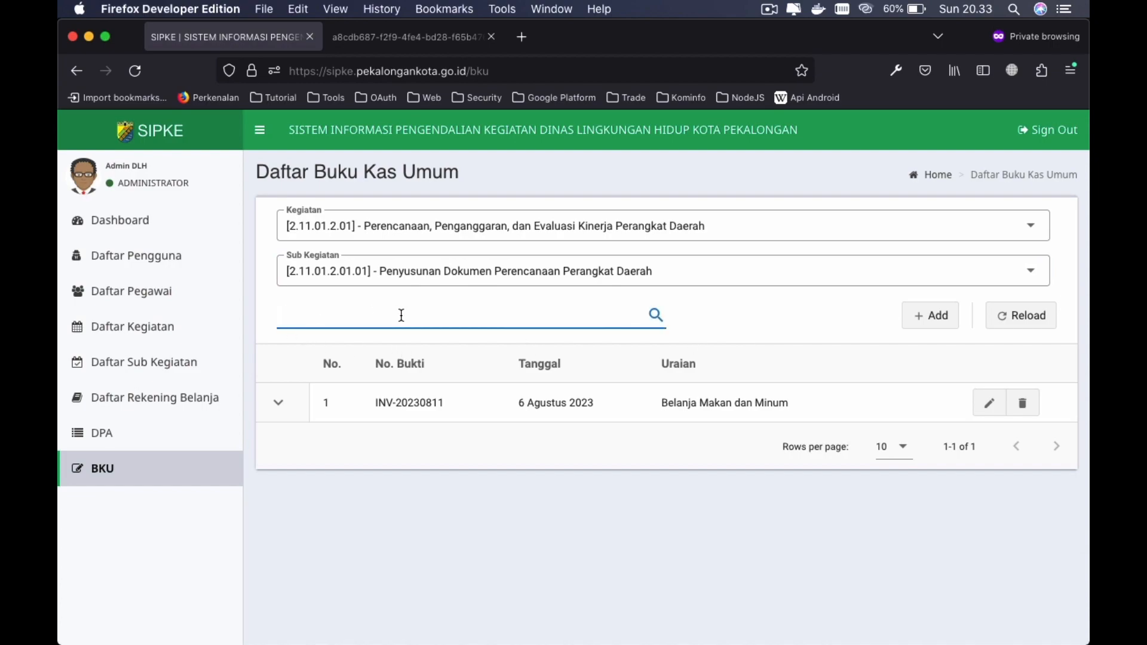
{"action": "type", "text": "belanja"}
{"action": "key", "text": "super+a"}
{"action": "key", "text": "BackSpace"}
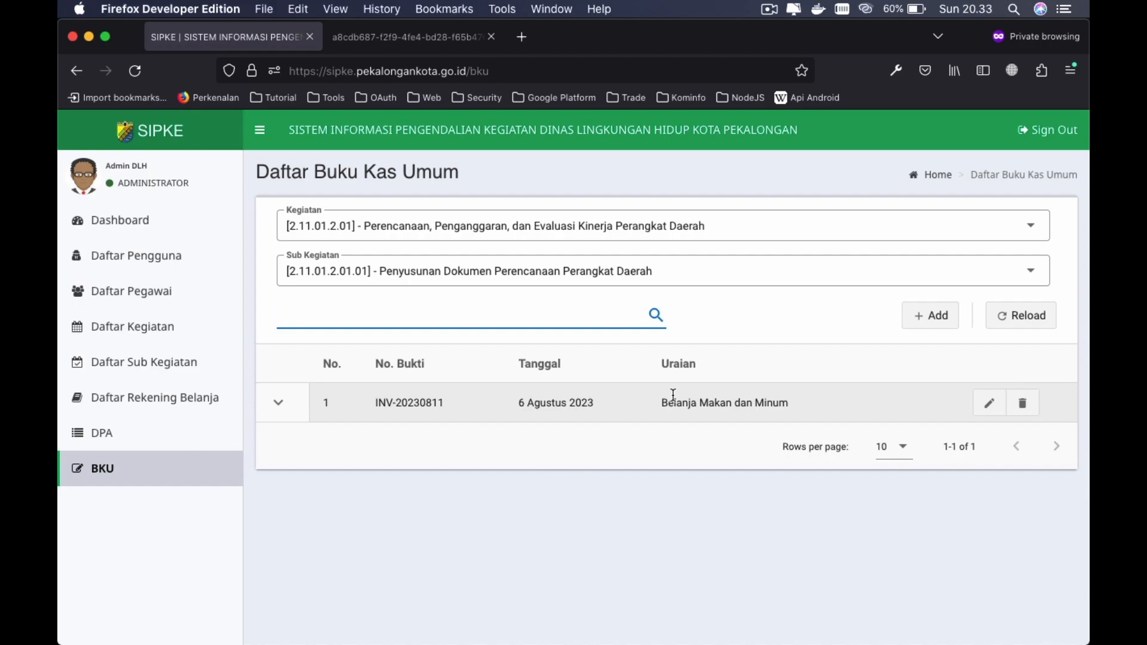
{"action": "left_click", "coordinate": [920, 320]}
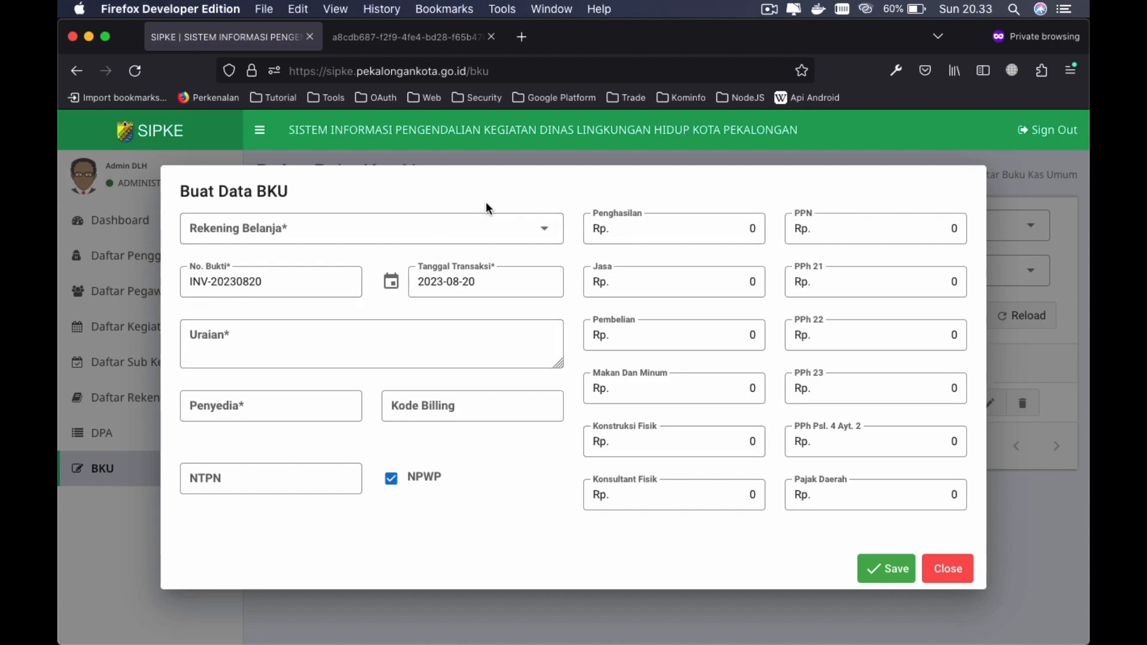
- Choose the Belanja Makanan dan Minuman Rapat account, No. Bukti 'test invoice', and date 2023-08-18
{"action": "left_click", "coordinate": [548, 227]}
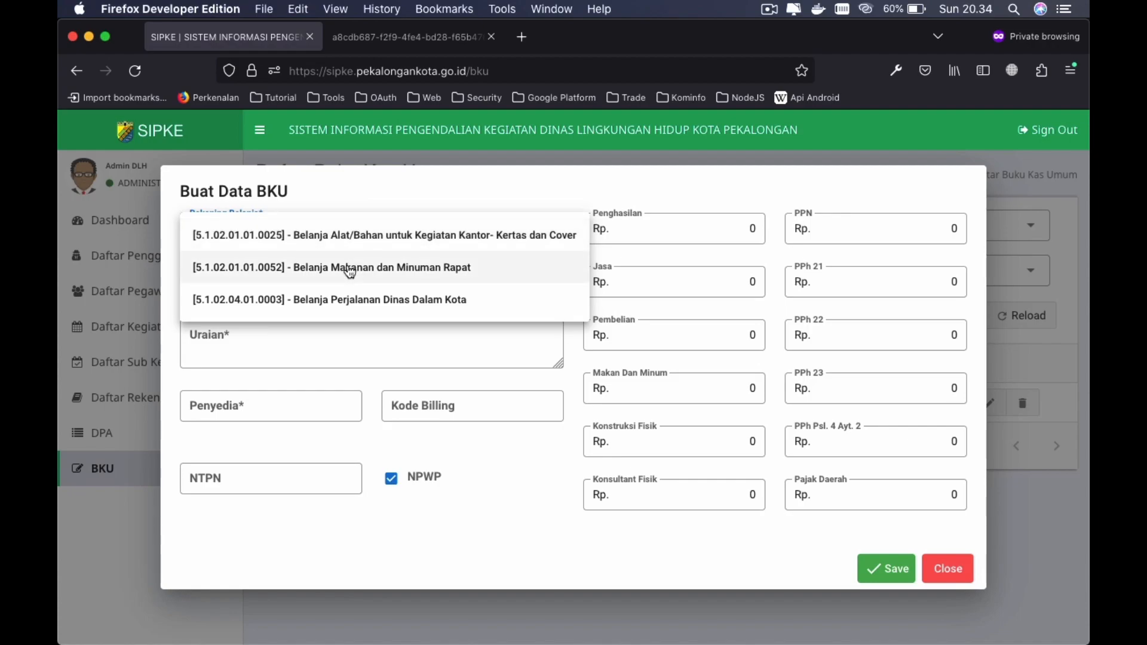
{"action": "left_click", "coordinate": [349, 270]}
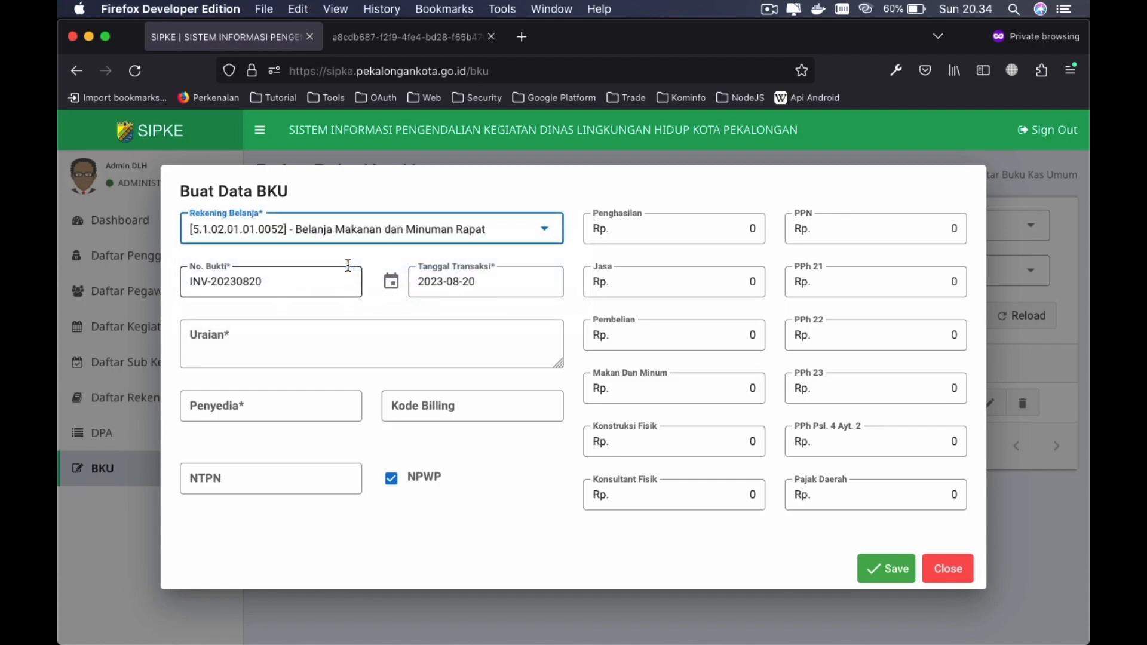
{"action": "left_click", "coordinate": [302, 283]}
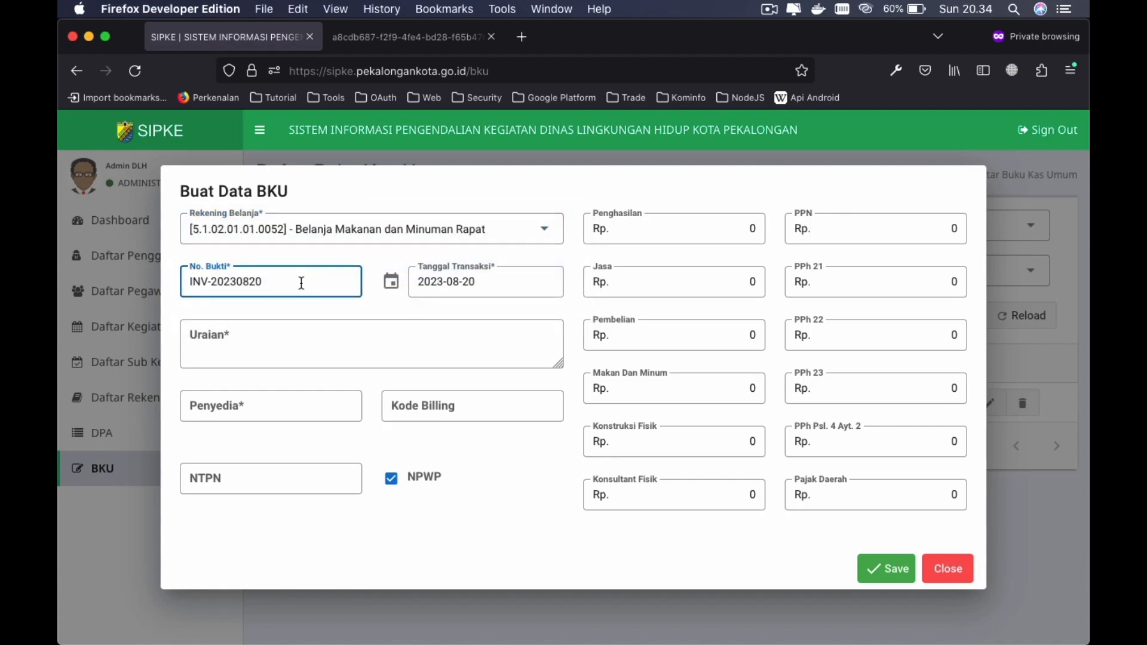
{"action": "key", "text": "super+a"}
{"action": "key", "text": "BackSpace"}
{"action": "type", "text": "test invoice"}
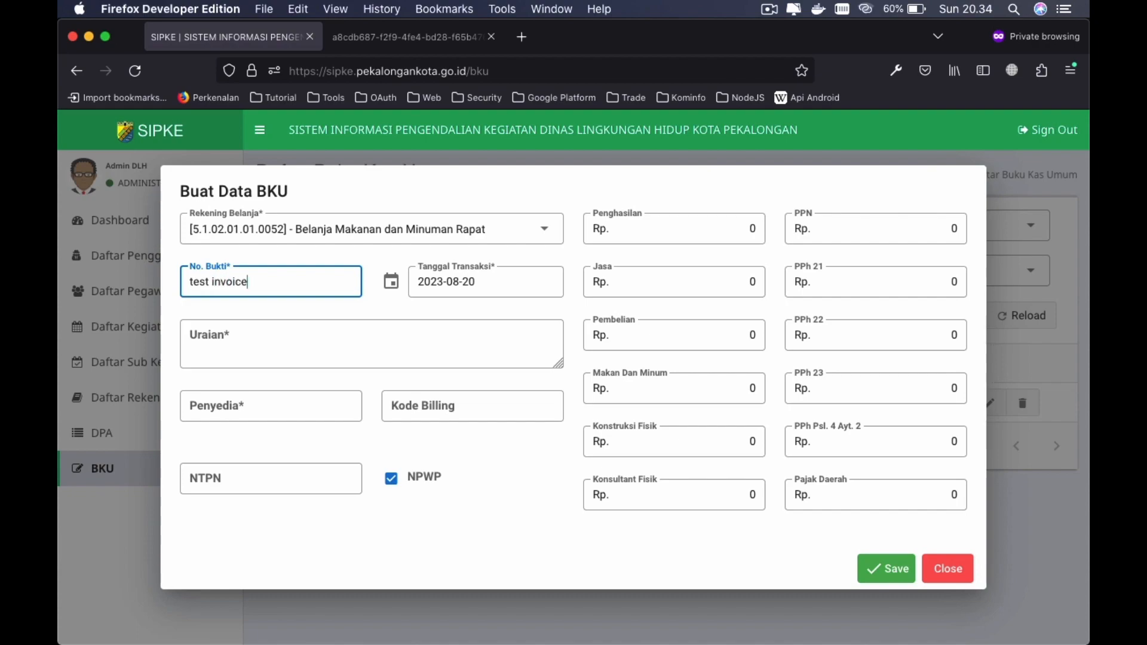
{"action": "left_click", "coordinate": [491, 284]}
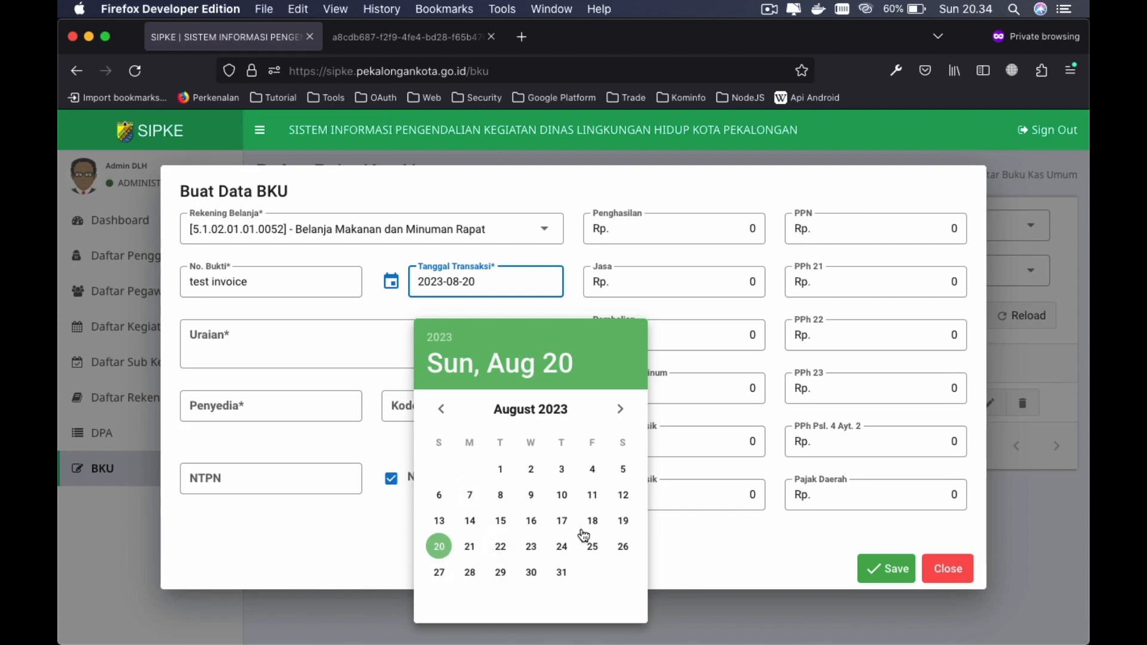
{"action": "left_click", "coordinate": [592, 520]}
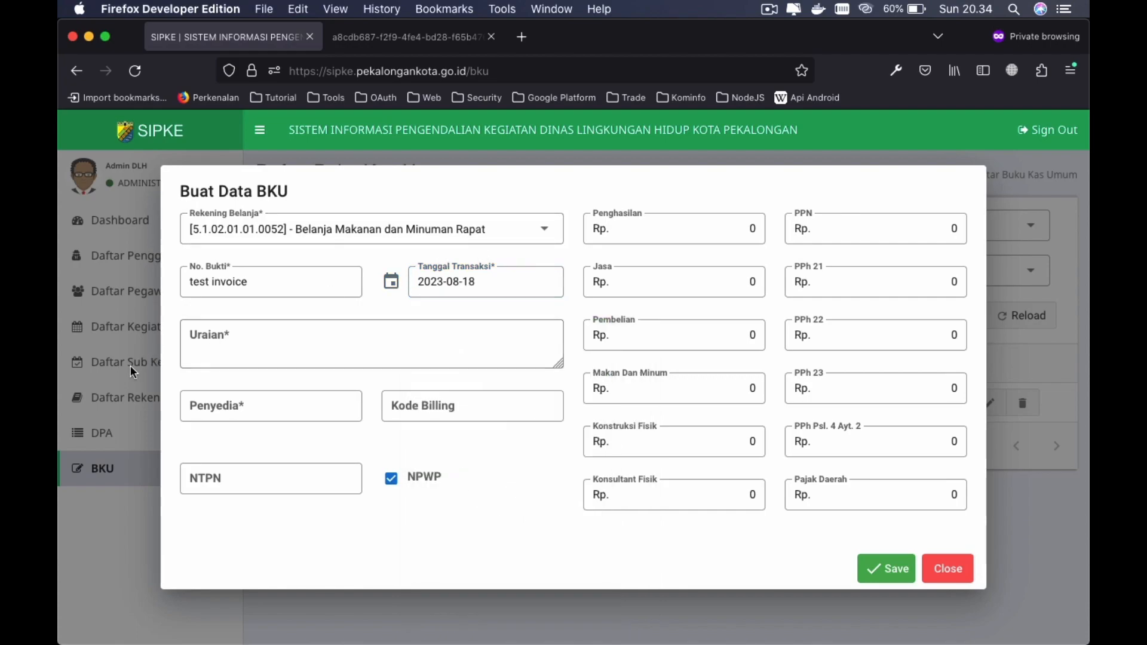
- Enter the description 'belanja makan mi' and the supplier delizia
{"action": "left_click", "coordinate": [341, 363]}
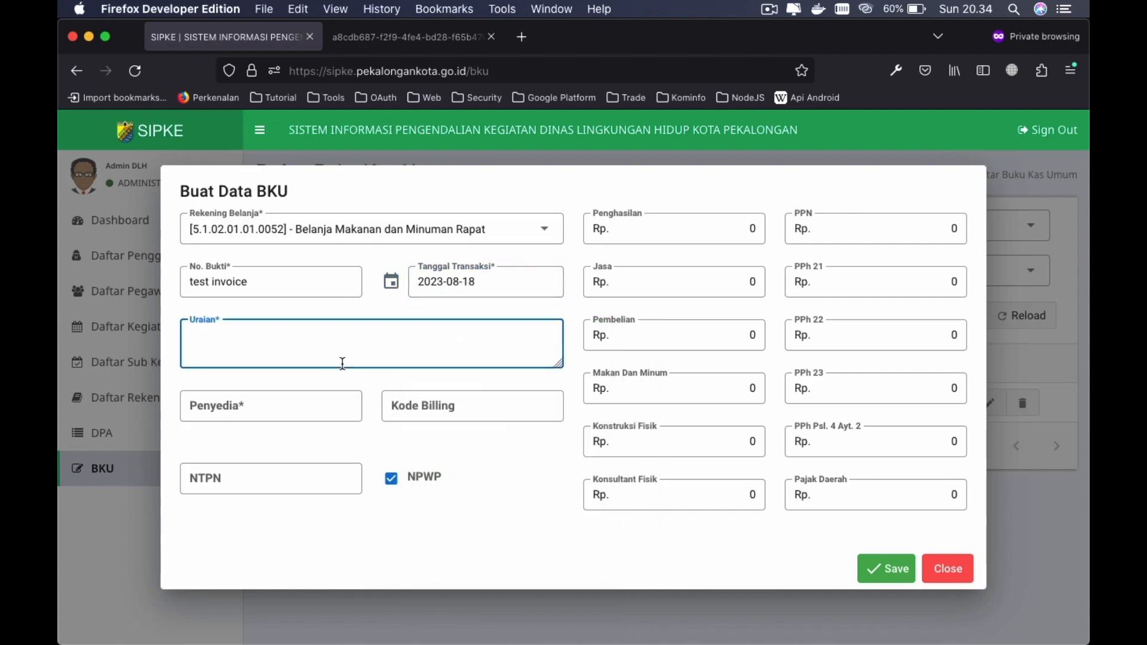
{"action": "type", "text": "belanja makan minum"}
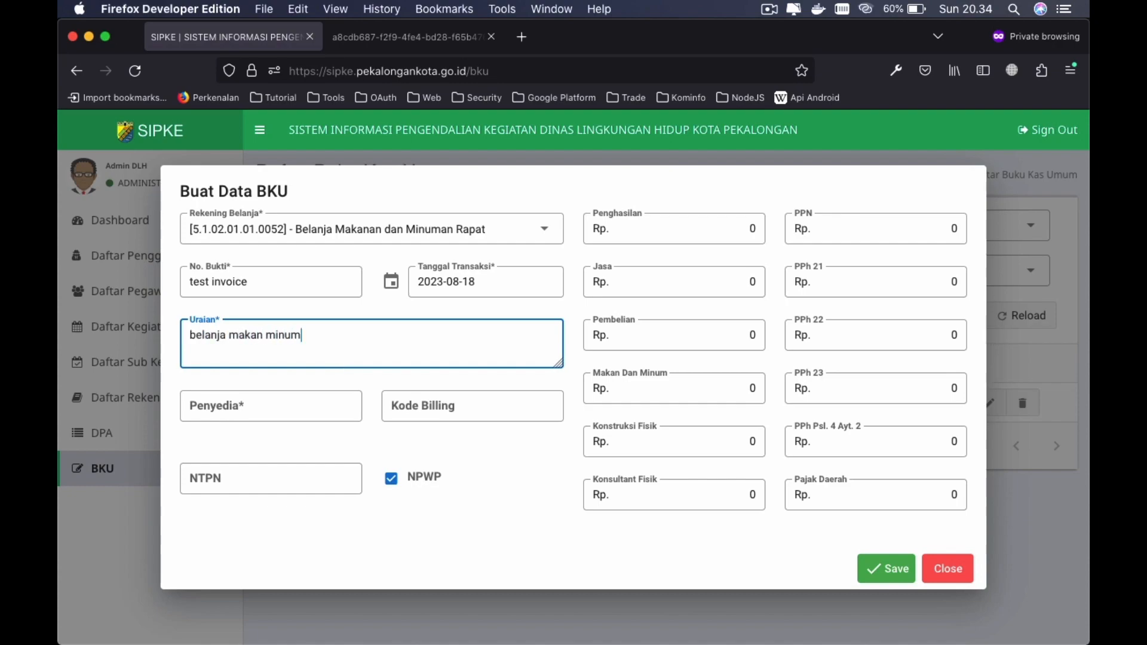
{"action": "left_click", "coordinate": [295, 409]}
{"action": "type", "text": "delizia"}
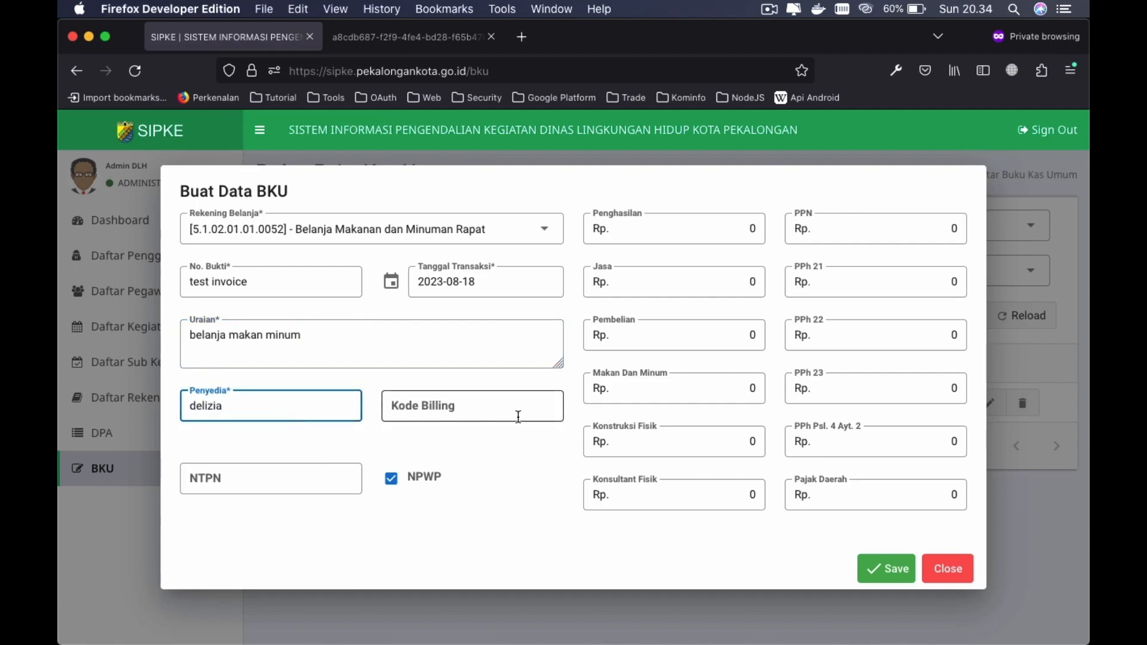
{"action": "left_click", "coordinate": [477, 409]}
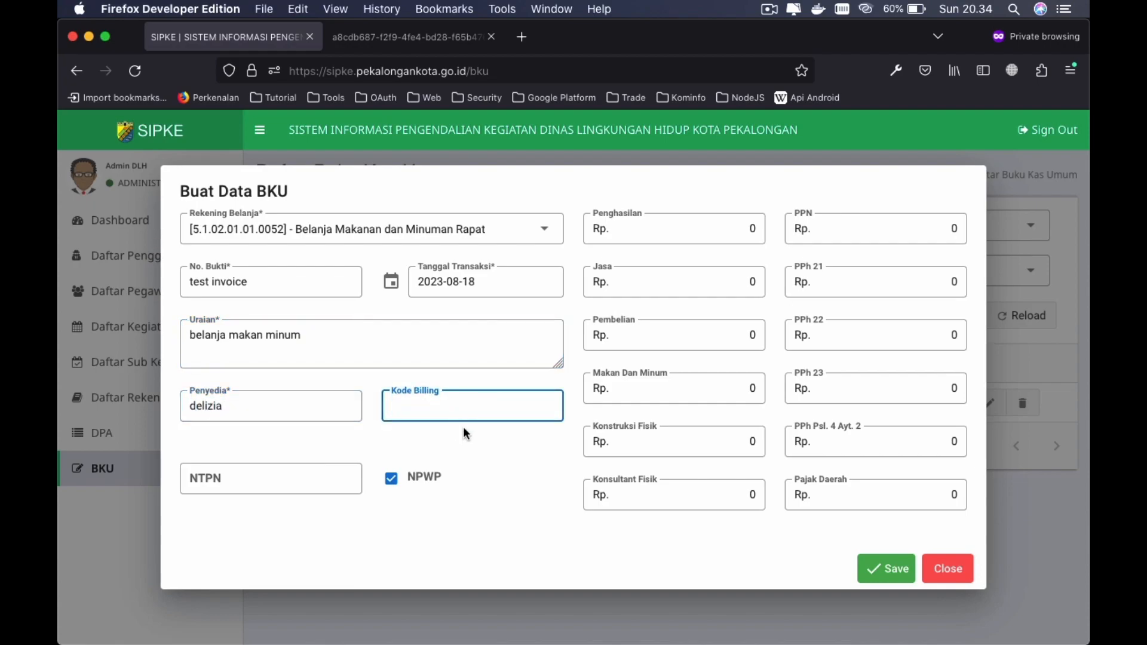
{"action": "left_click", "coordinate": [466, 432]}
{"action": "left_click", "coordinate": [271, 481]}
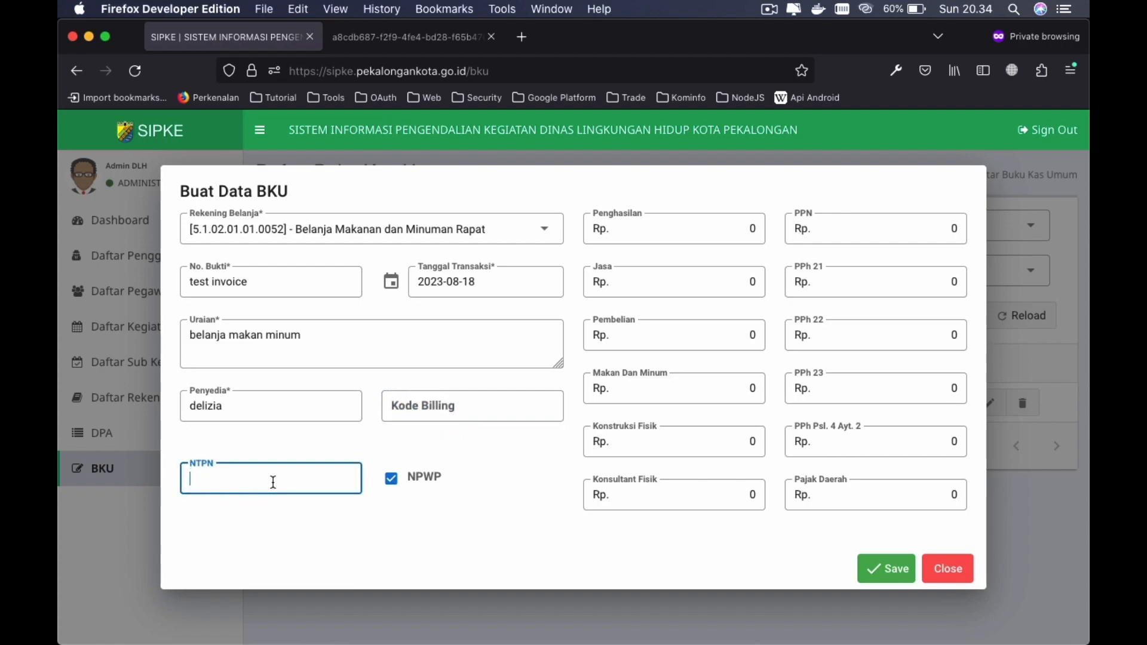
{"action": "left_click", "coordinate": [314, 441]}
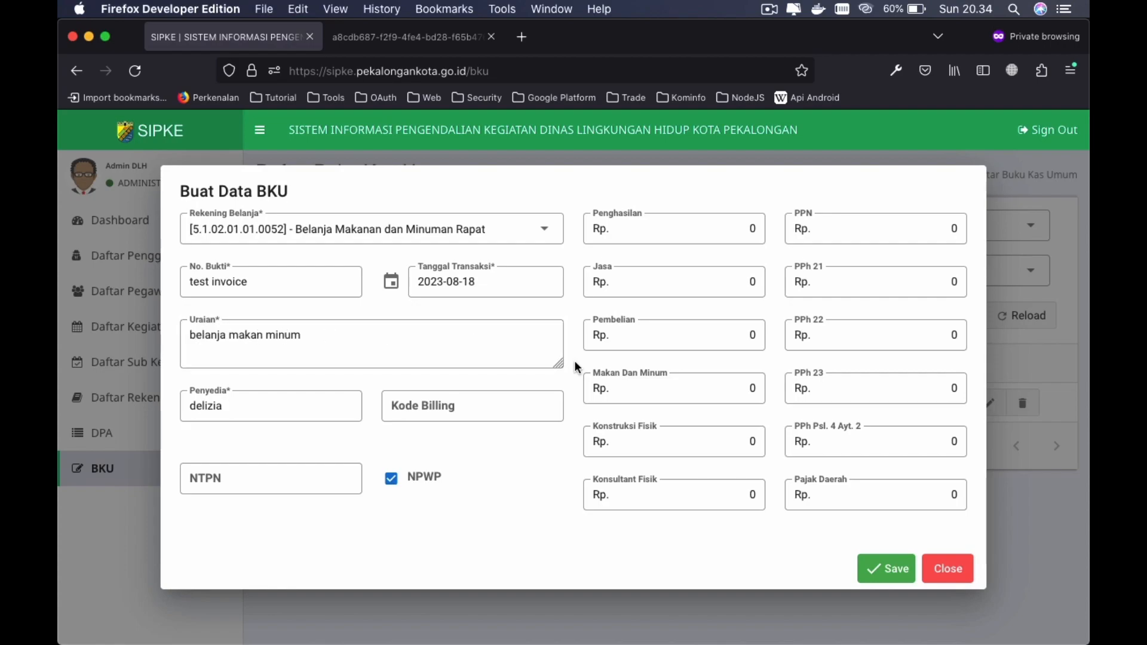
- Set Makan Dan Minum to 1000000 and toggle the NPWP checkbox off then back on
{"action": "left_click", "coordinate": [694, 386]}
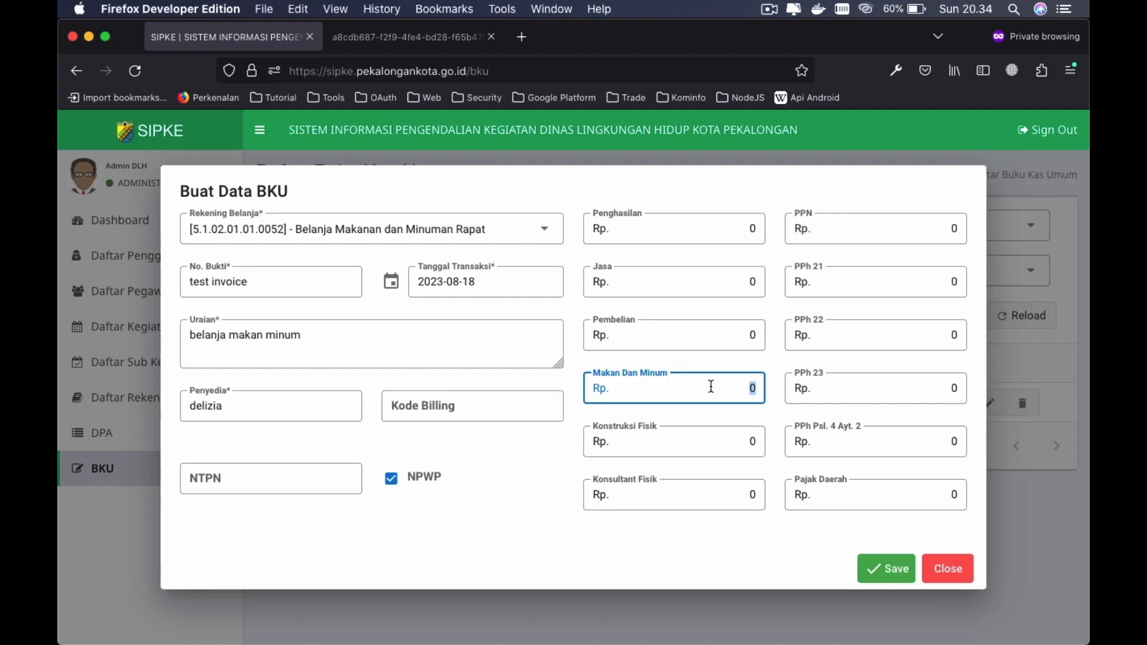
{"action": "type", "text": "100000"}
{"action": "left_click", "coordinate": [735, 386]}
{"action": "type", "text": "0"}
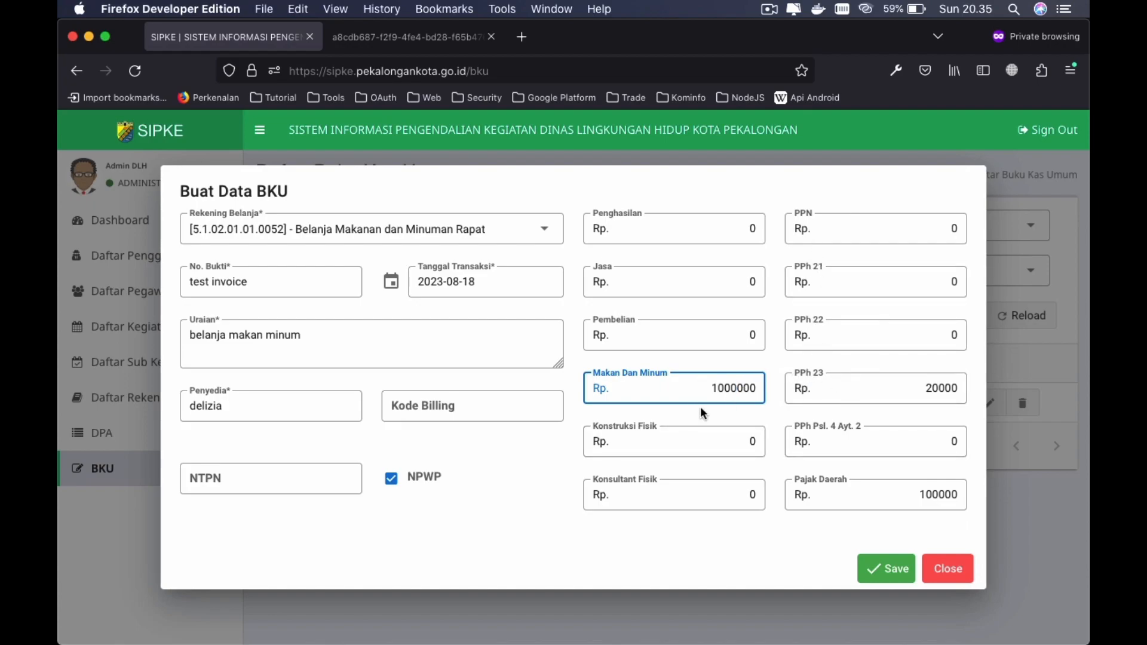
{"action": "left_click", "coordinate": [768, 402]}
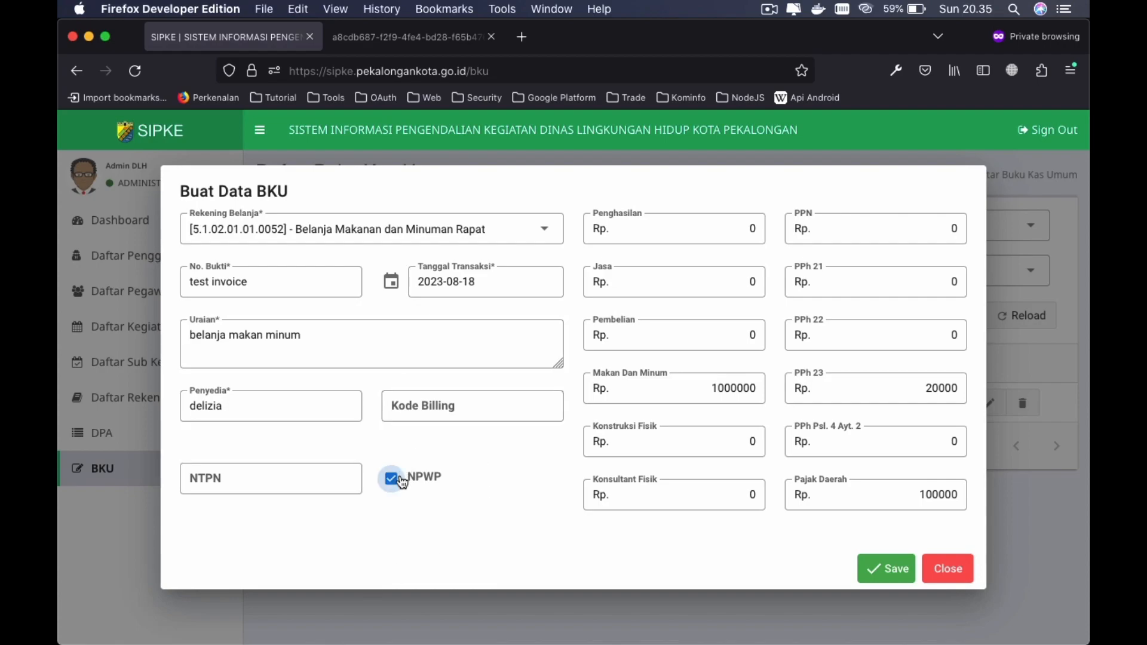
{"action": "left_click", "coordinate": [398, 479]}
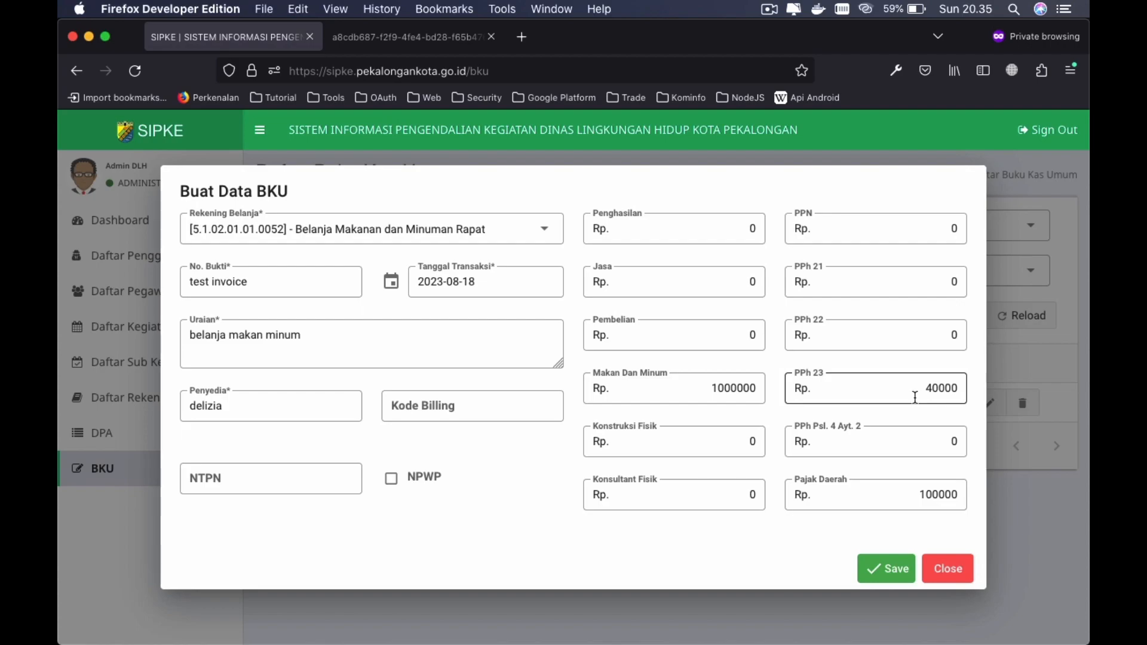
{"action": "left_click", "coordinate": [392, 485]}
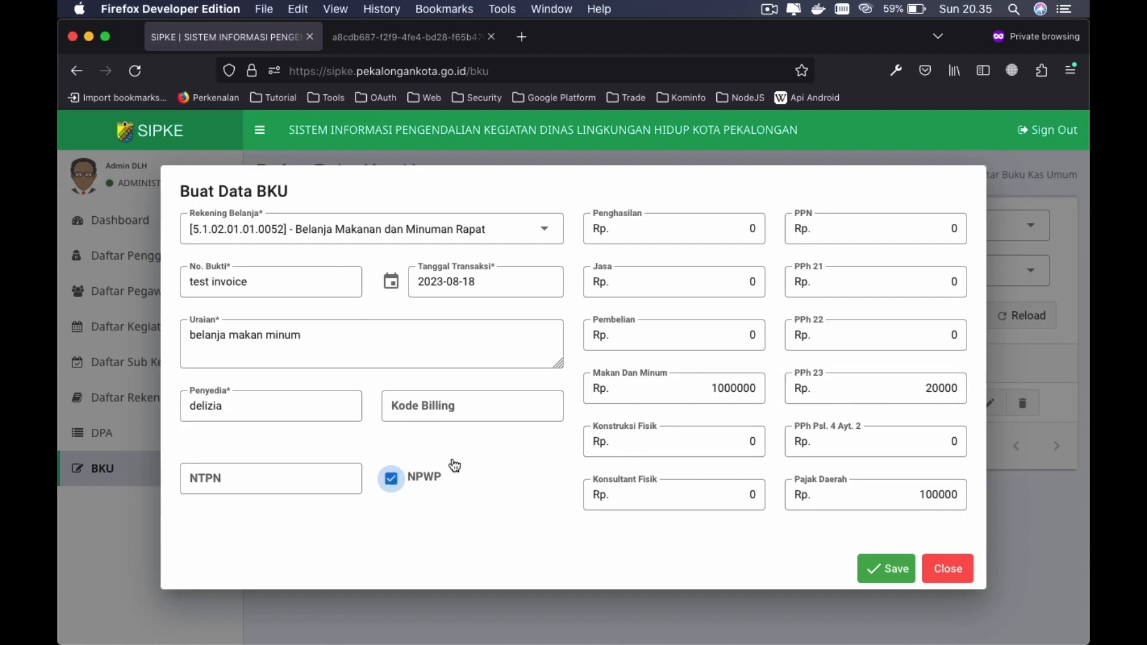
{"action": "left_click", "coordinate": [883, 562]}
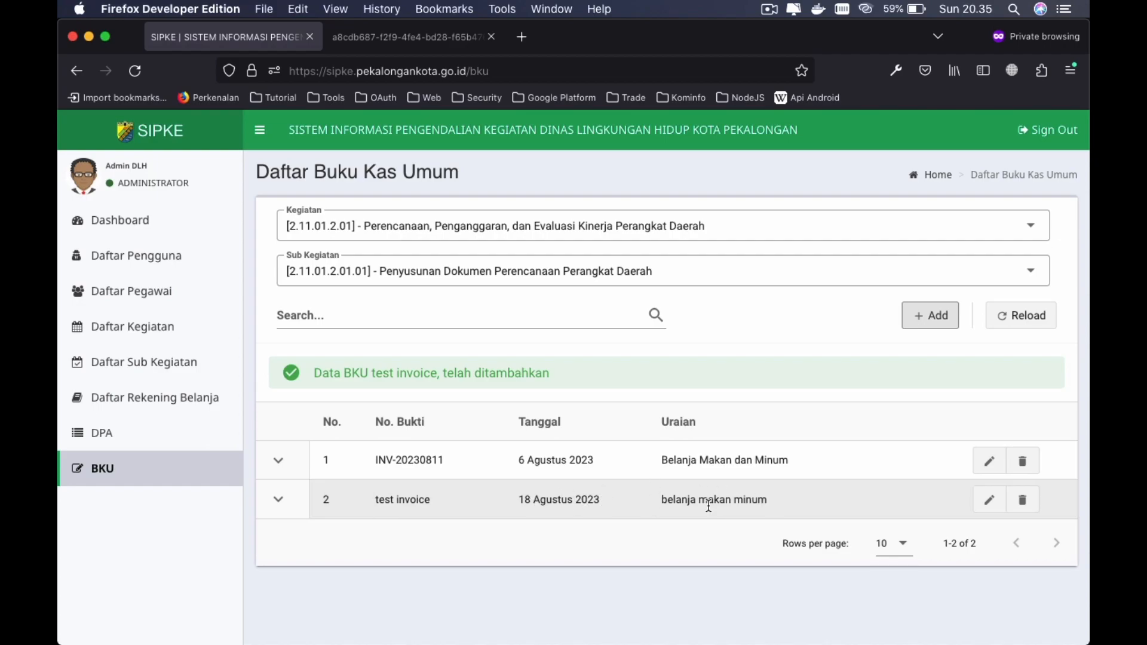
{"action": "scroll", "coordinate": [378, 472], "scroll_direction": "down", "scroll_amount": 2}
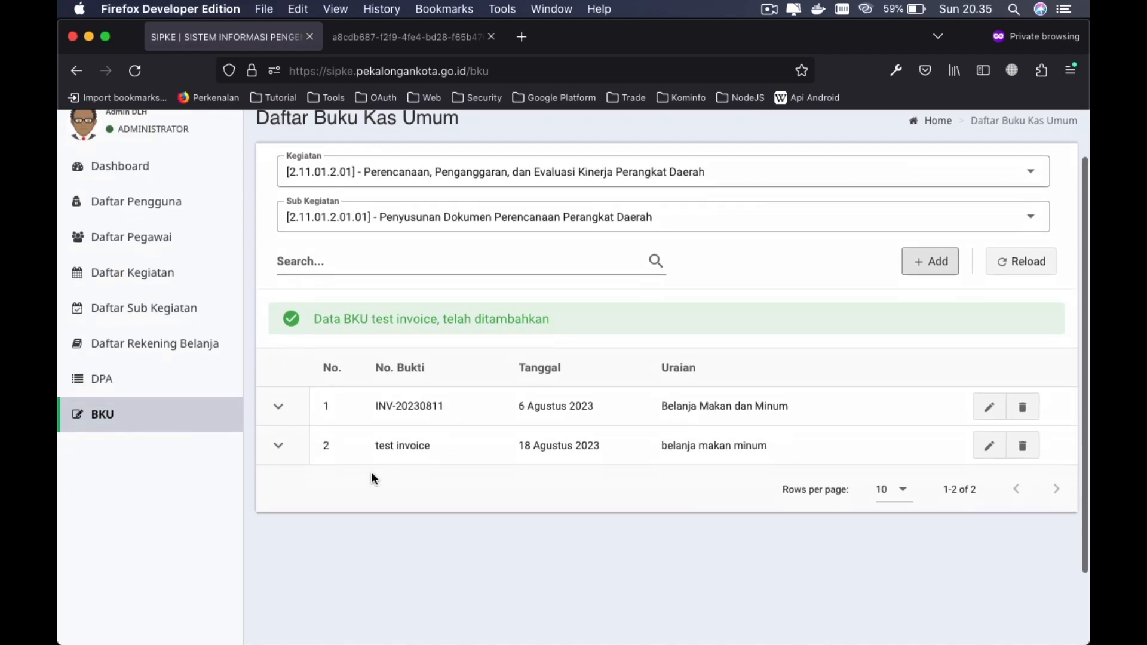
{"action": "left_click", "coordinate": [276, 447]}
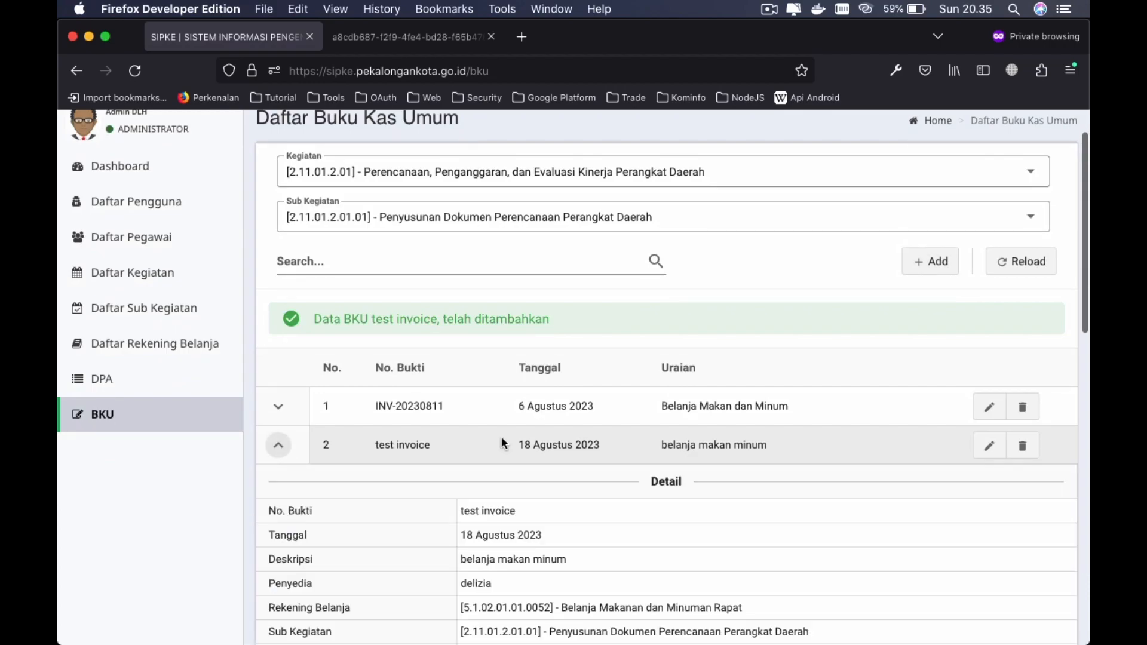
{"action": "scroll", "coordinate": [501, 436], "scroll_direction": "down", "scroll_amount": 5}
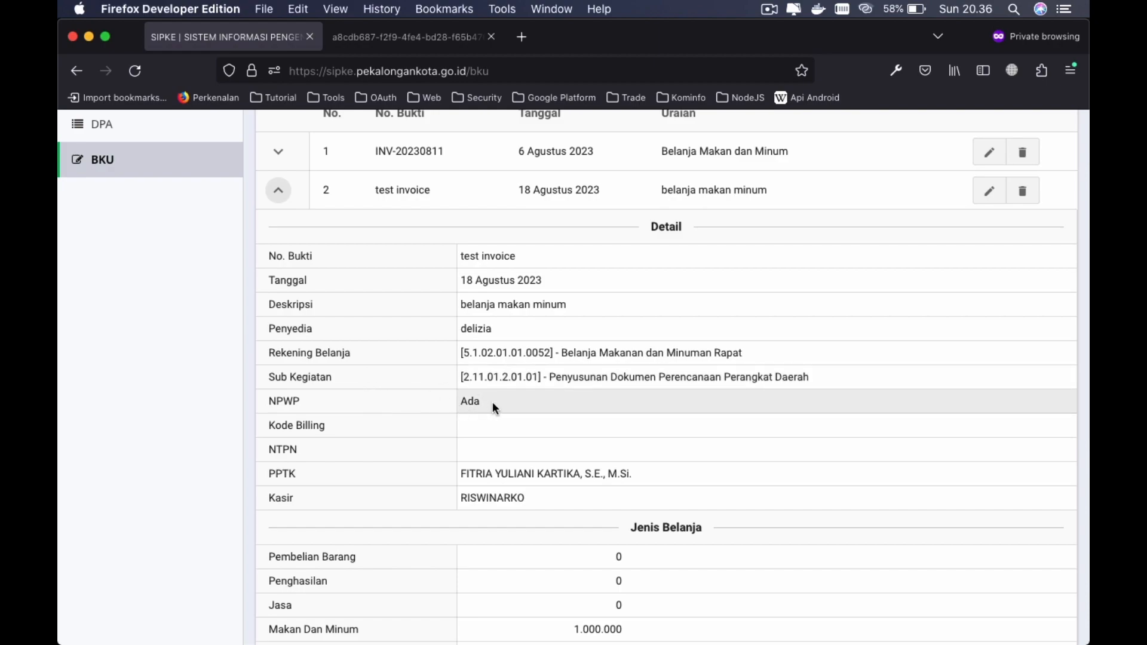
{"action": "scroll", "coordinate": [372, 434], "scroll_direction": "down", "scroll_amount": 2}
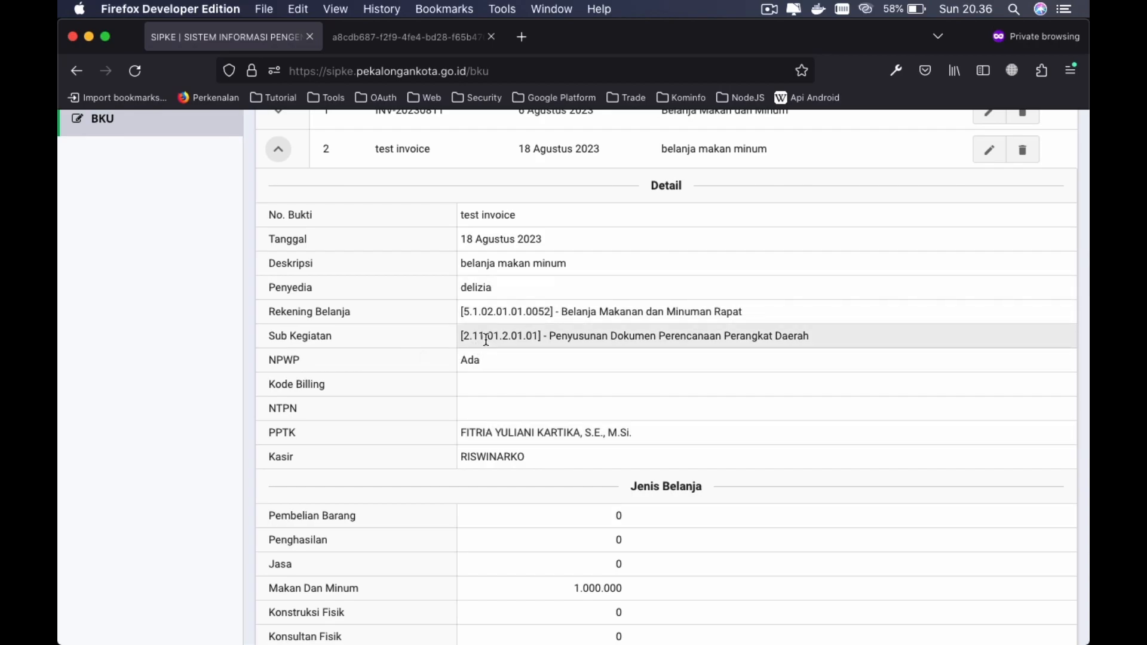
{"action": "scroll", "coordinate": [528, 455], "scroll_direction": "down", "scroll_amount": 5}
{"action": "scroll", "coordinate": [712, 472], "scroll_direction": "down", "scroll_amount": 2}
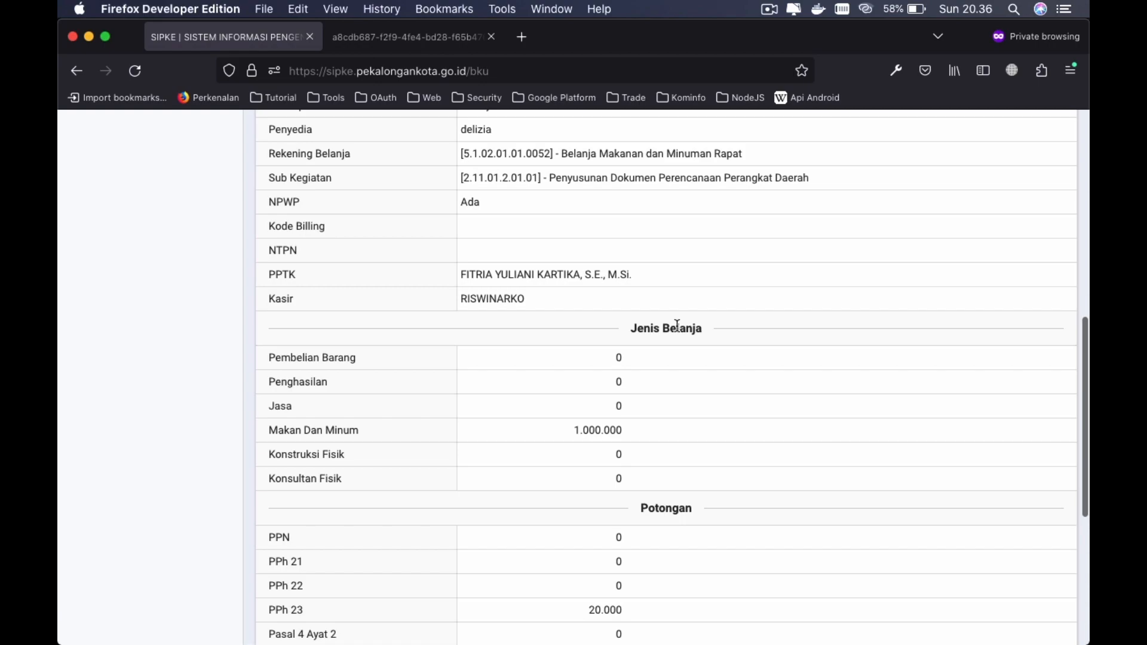
{"action": "scroll", "coordinate": [704, 379], "scroll_direction": "down", "scroll_amount": 2}
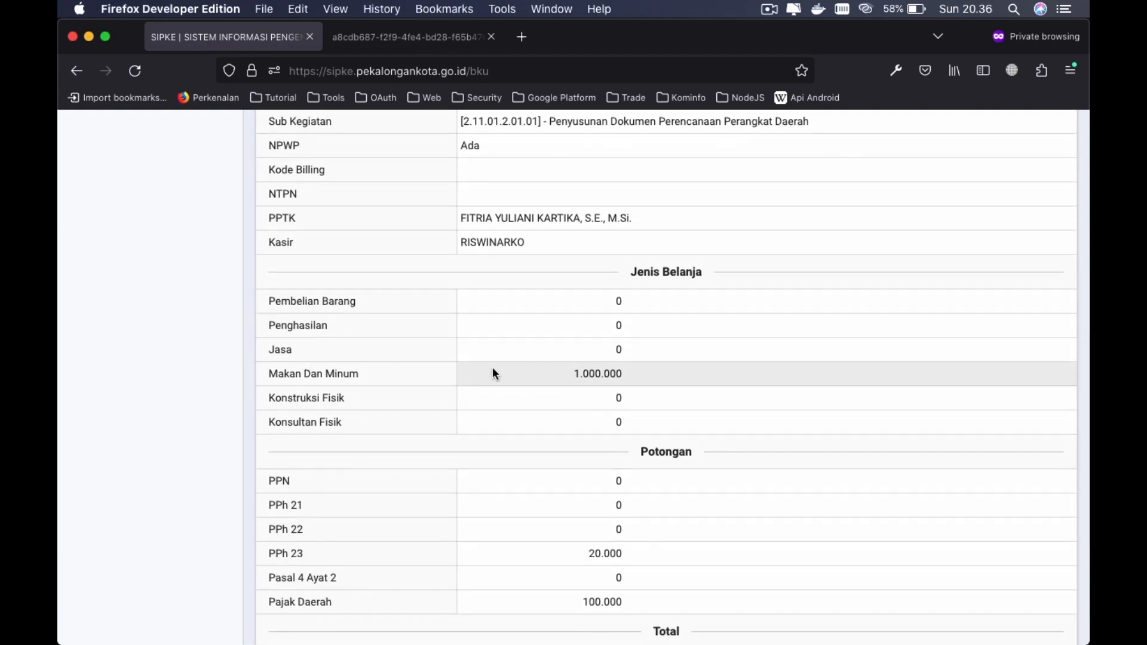
{"action": "scroll", "coordinate": [700, 389], "scroll_direction": "down", "scroll_amount": 4}
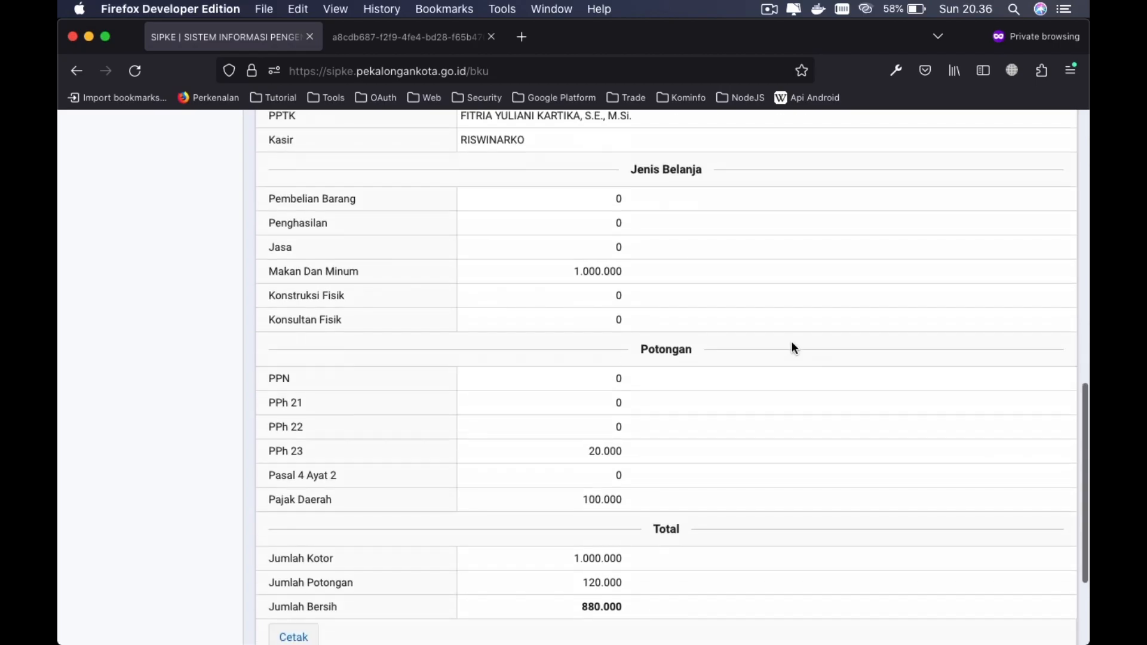
{"action": "scroll", "coordinate": [669, 353], "scroll_direction": "down", "scroll_amount": 3}
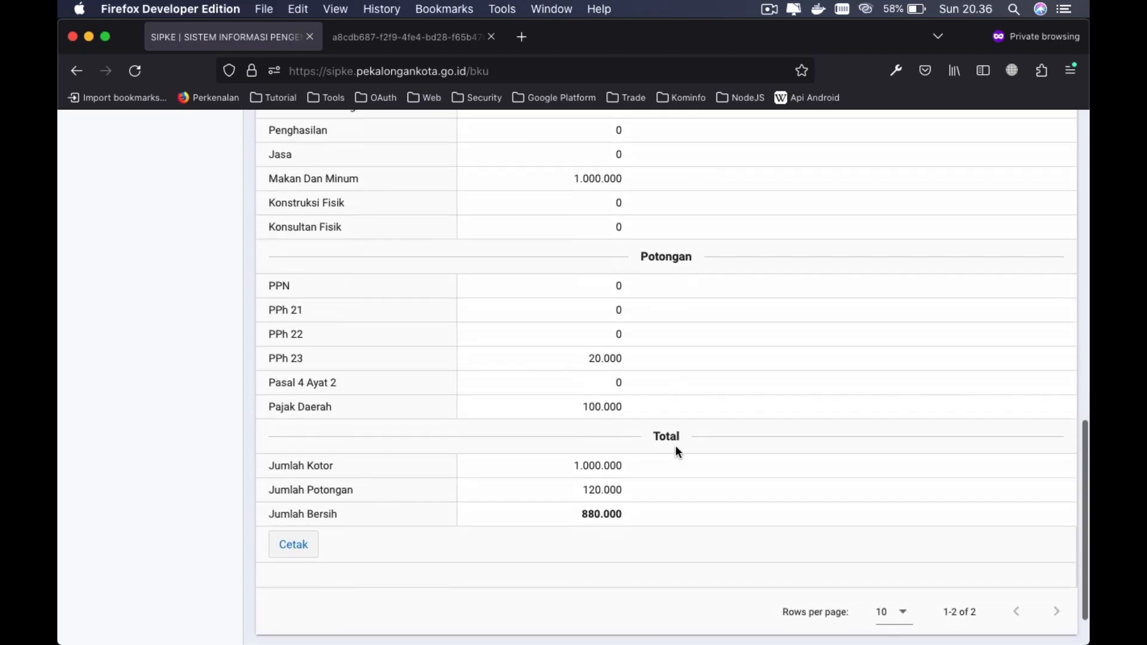
{"action": "scroll", "coordinate": [660, 504], "scroll_direction": "down", "scroll_amount": 2}
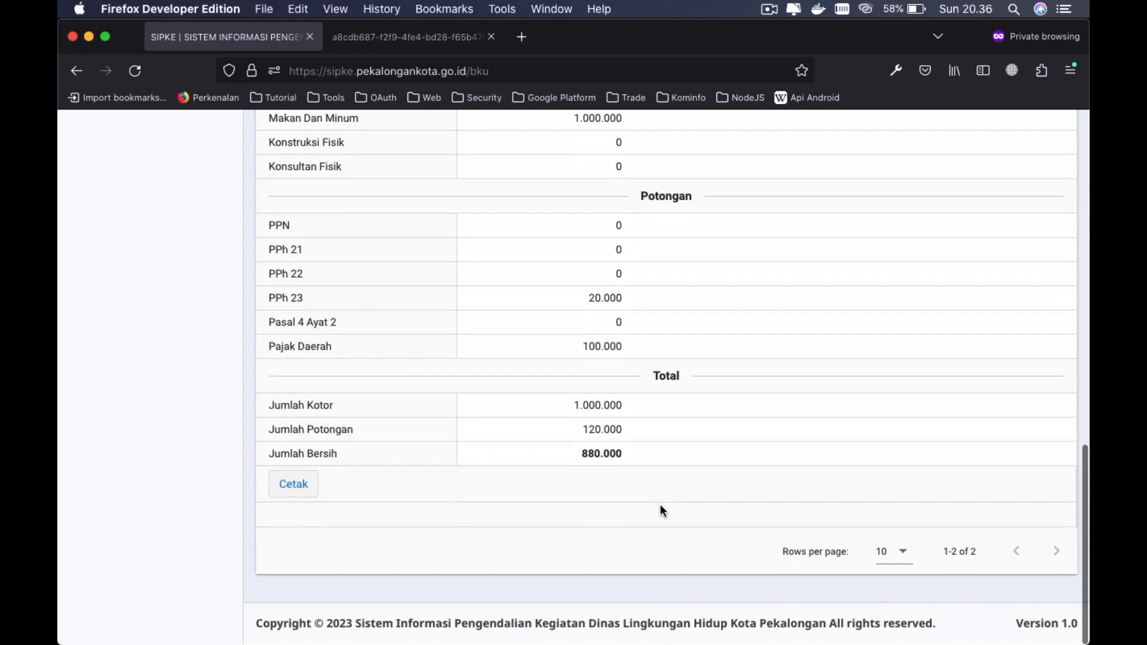
{"action": "scroll", "coordinate": [724, 409], "scroll_direction": "up", "scroll_amount": 20}
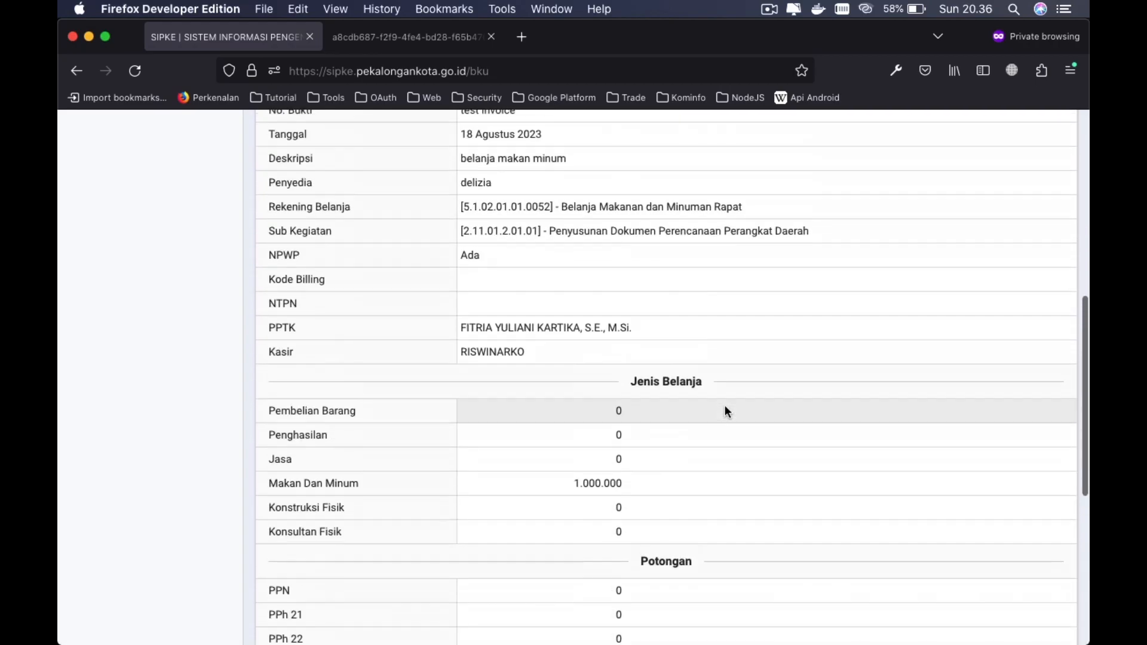
{"action": "scroll", "coordinate": [724, 410], "scroll_direction": "down", "scroll_amount": 16}
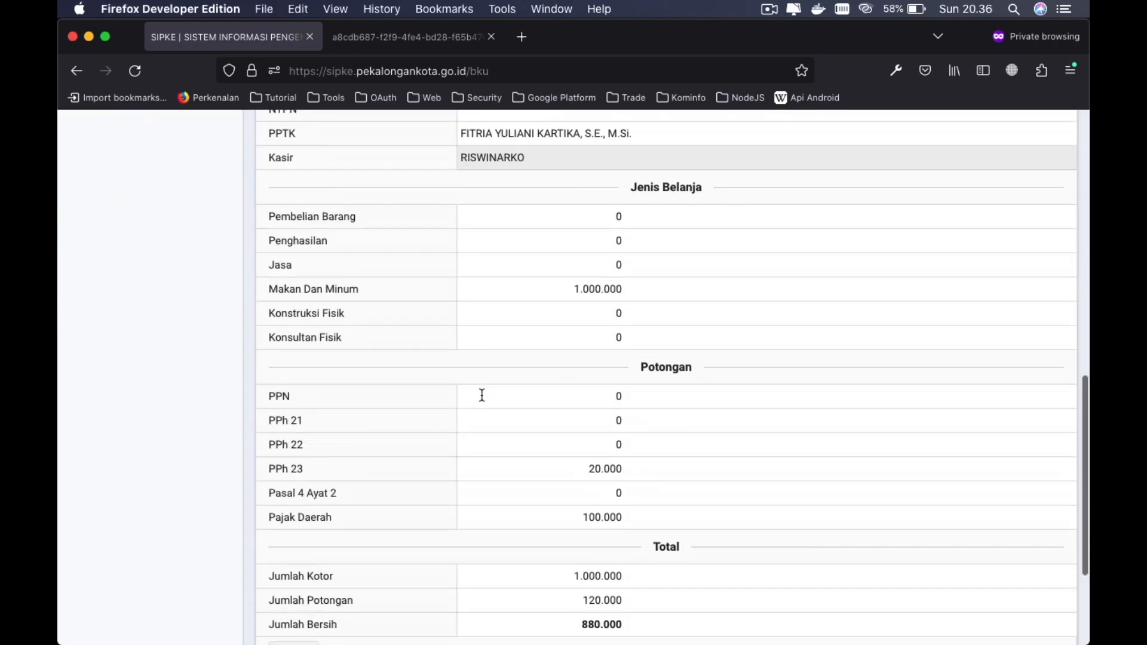
{"action": "scroll", "coordinate": [483, 400], "scroll_direction": "down", "scroll_amount": 5}
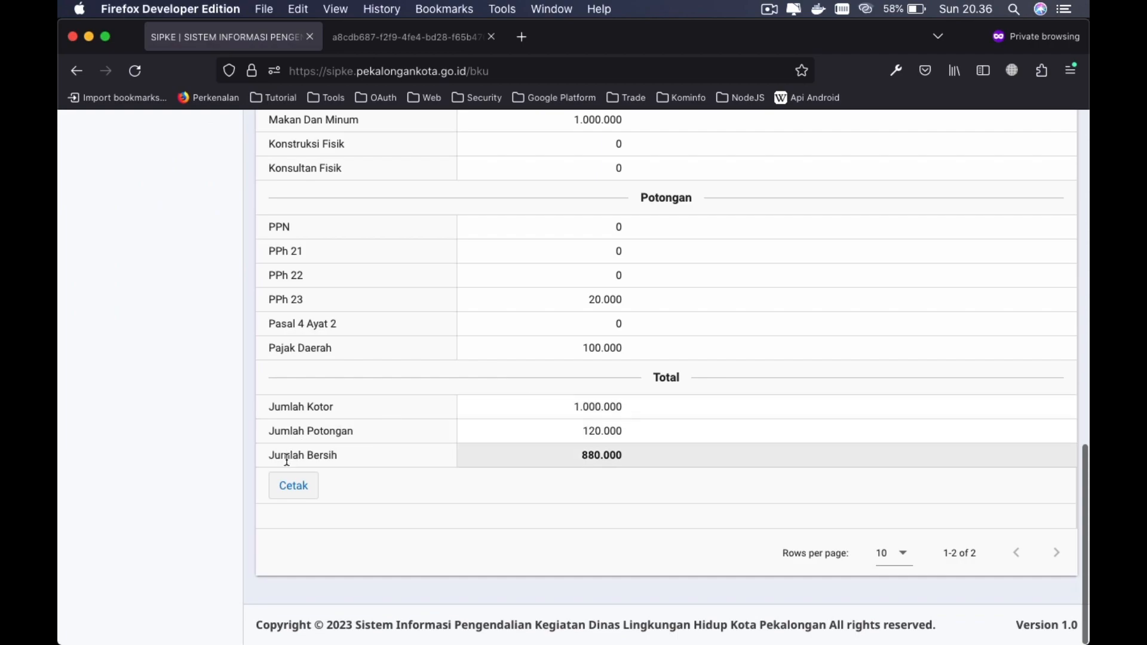
- Print the test invoice to form_20230820133637.xls and open it from Downloads in Excel
{"action": "left_click", "coordinate": [294, 486]}
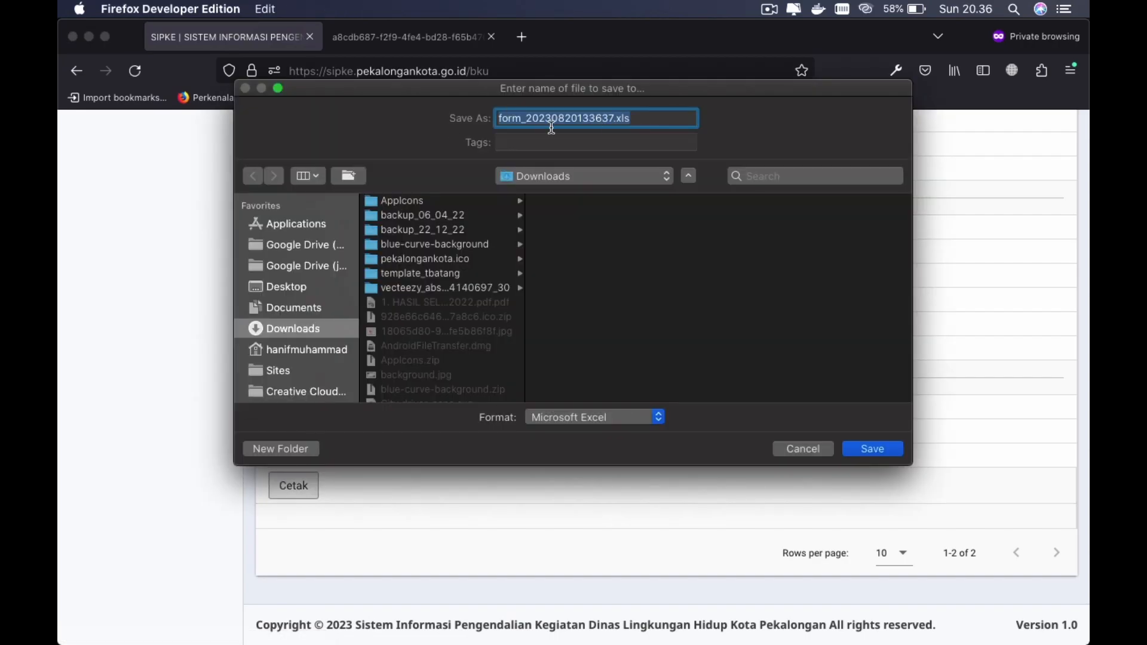
{"action": "left_click", "coordinate": [873, 449]}
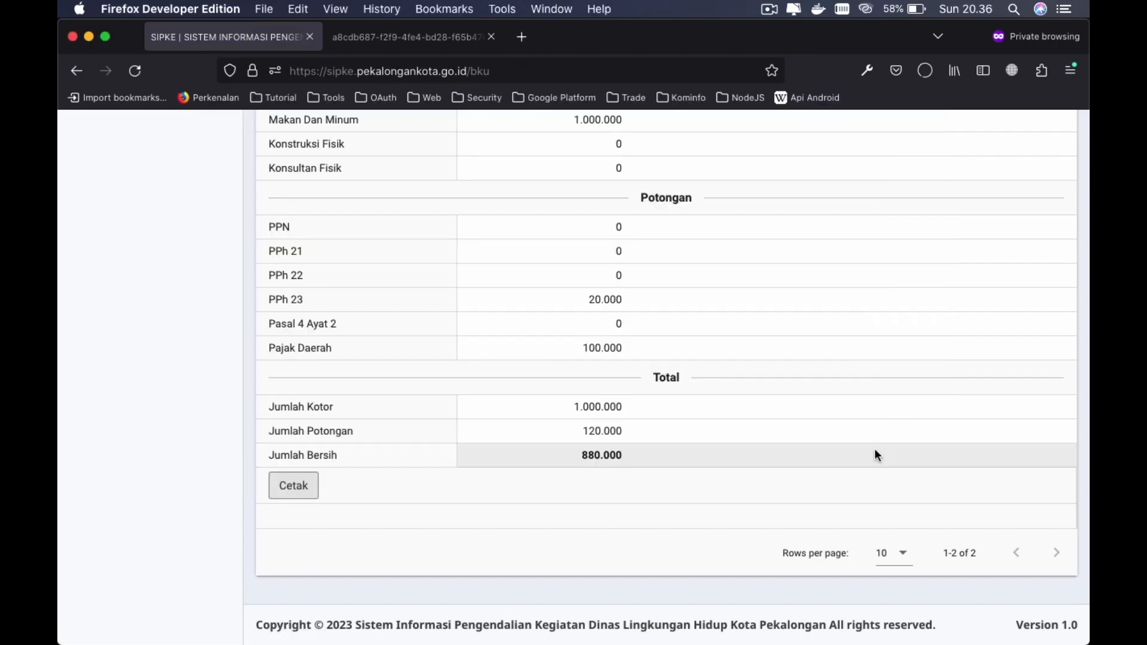
{"action": "left_click", "coordinate": [927, 71]}
{"action": "left_click", "coordinate": [751, 114]}
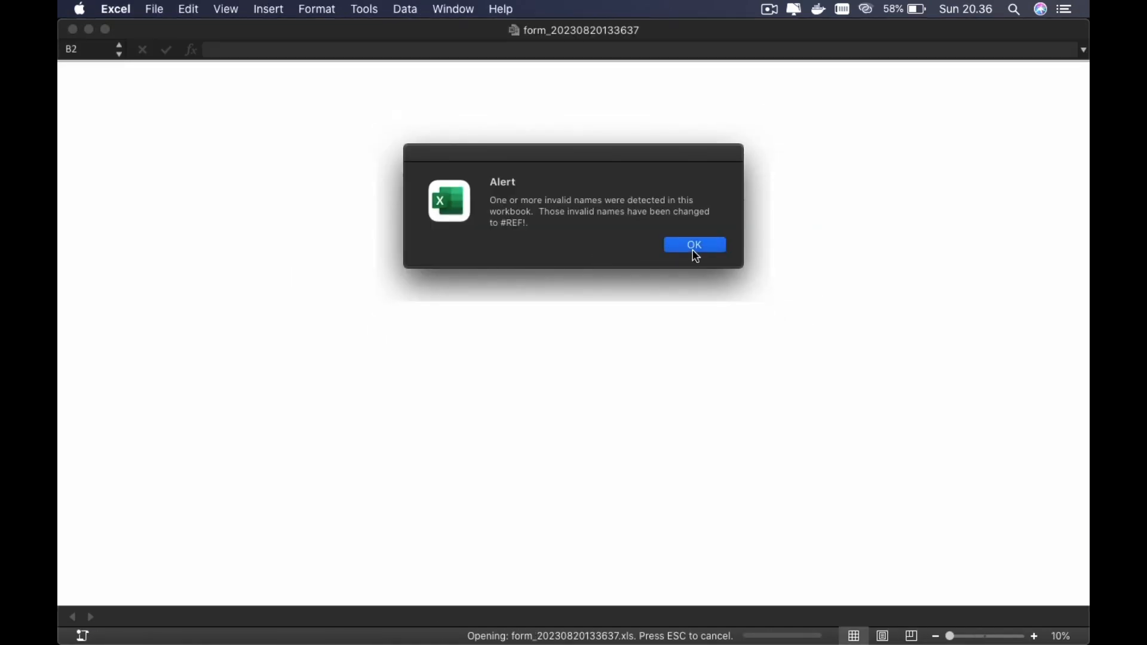
- Dismiss the invalid-names alert, review the 1.000.000 receipt sheet, and return to Firefox
{"action": "left_click", "coordinate": [696, 246]}
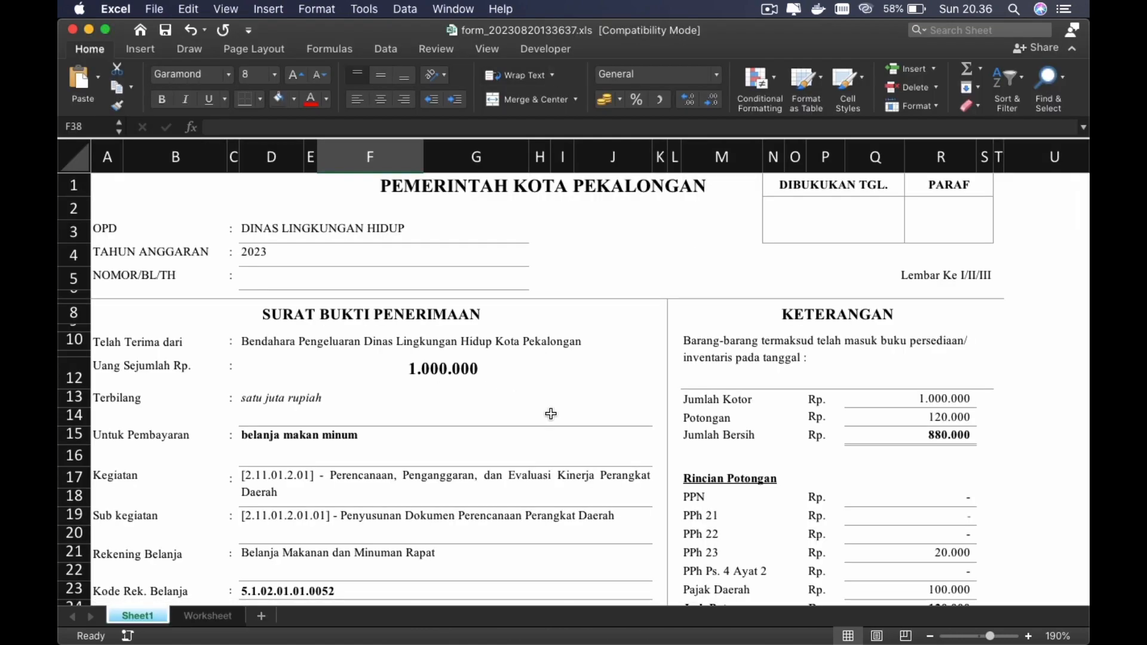
{"action": "scroll", "coordinate": [550, 413], "scroll_direction": "up", "scroll_amount": 3}
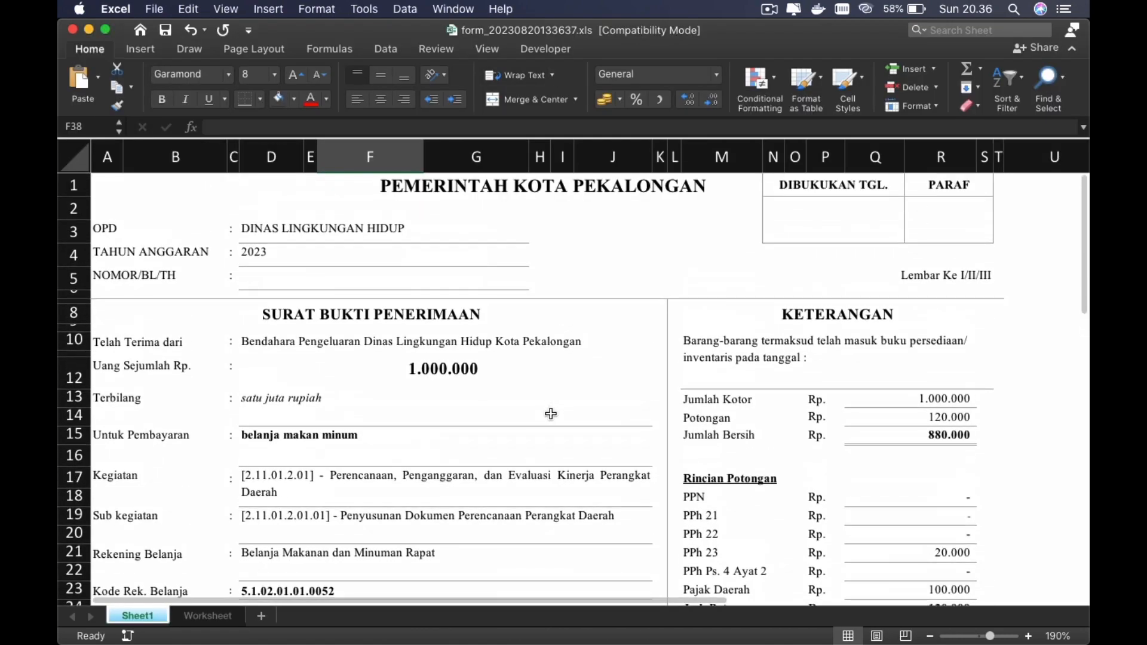
{"action": "scroll", "coordinate": [550, 413], "scroll_direction": "down", "scroll_amount": 3}
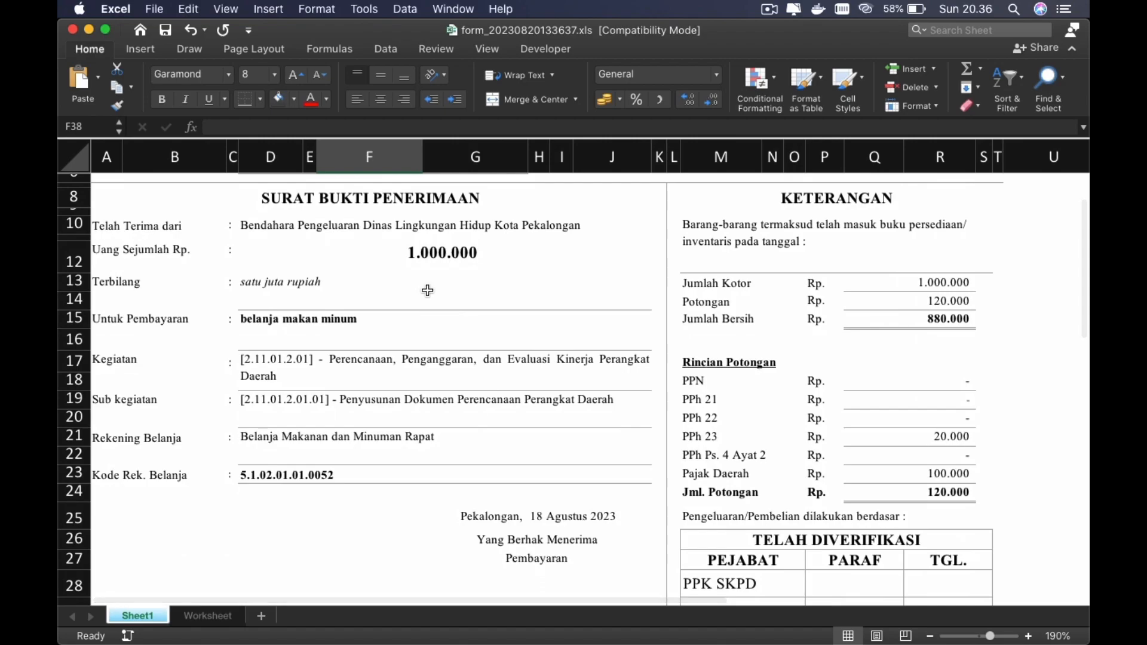
{"action": "scroll", "coordinate": [515, 499], "scroll_direction": "down", "scroll_amount": 7}
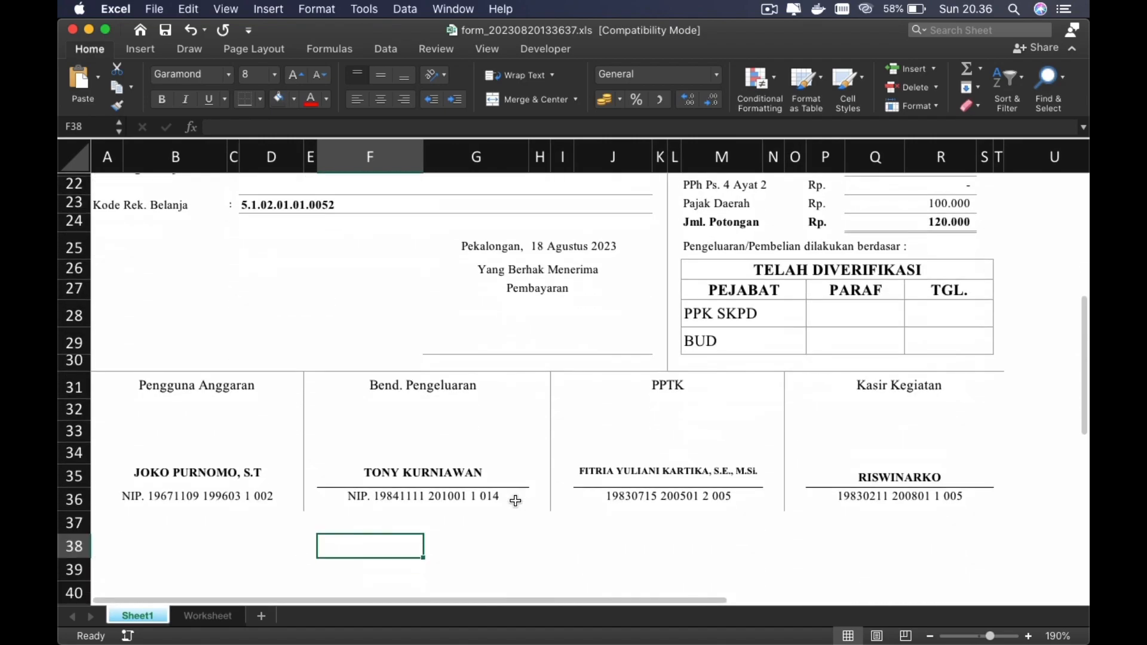
{"action": "scroll", "coordinate": [514, 500], "scroll_direction": "up", "scroll_amount": 10}
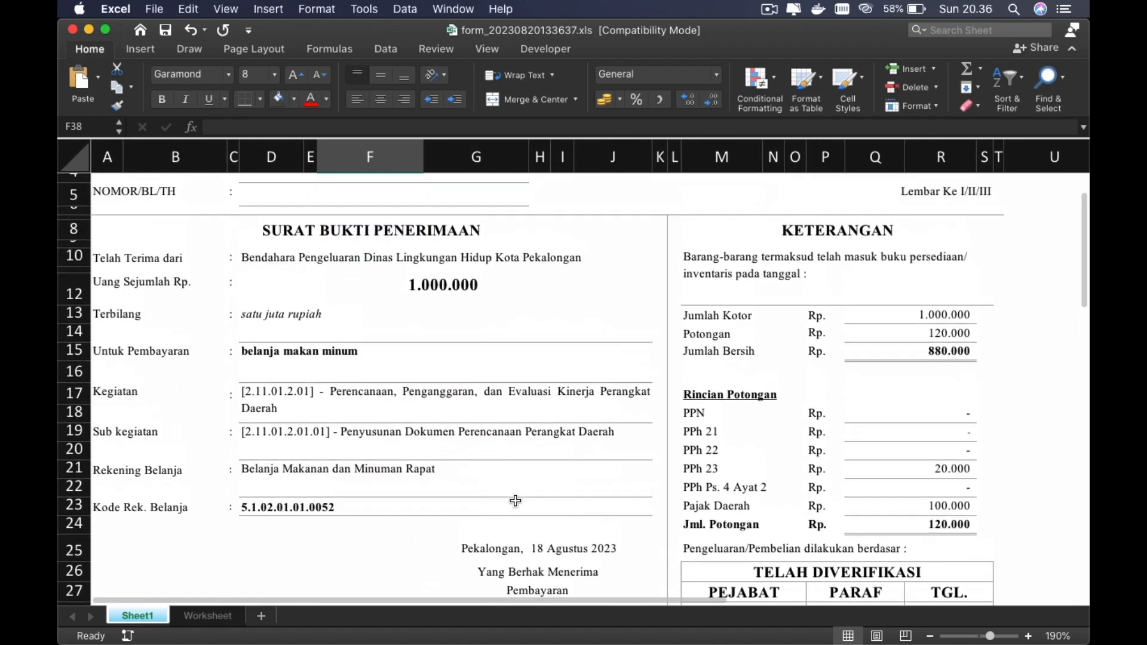
{"action": "key", "text": "super+Tab"}
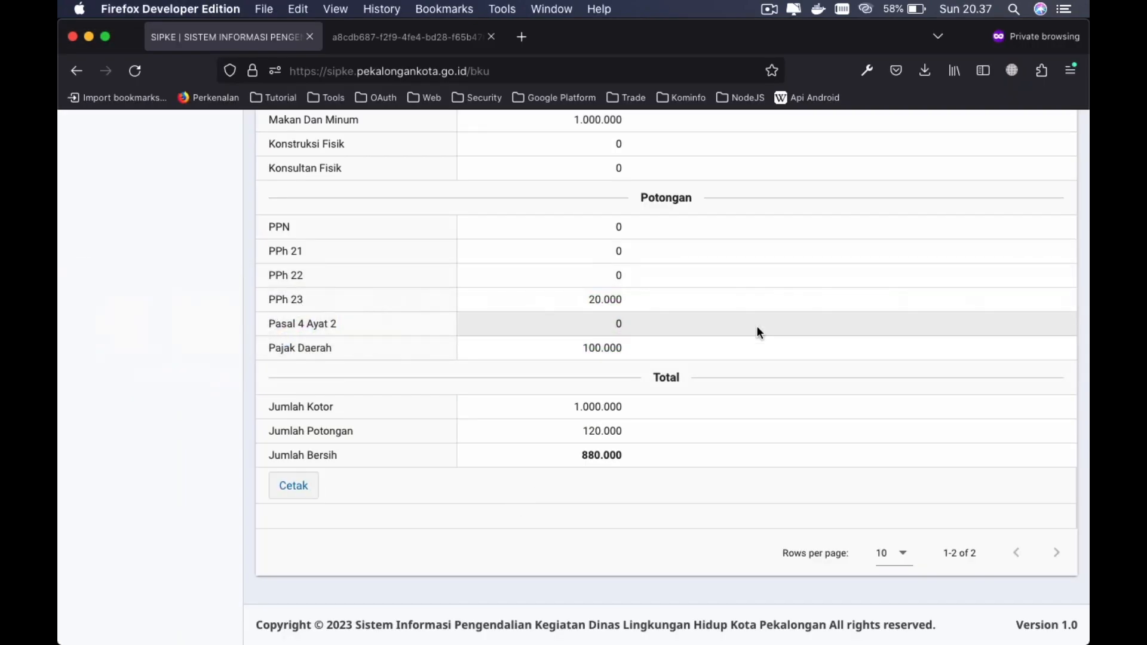
- Edit the test invoice, change Makan Dan Minum to 1500000, save, and review the updated detail
{"action": "scroll", "coordinate": [757, 328], "scroll_direction": "up", "scroll_amount": 10}
{"action": "scroll", "coordinate": [756, 330], "scroll_direction": "up", "scroll_amount": 2}
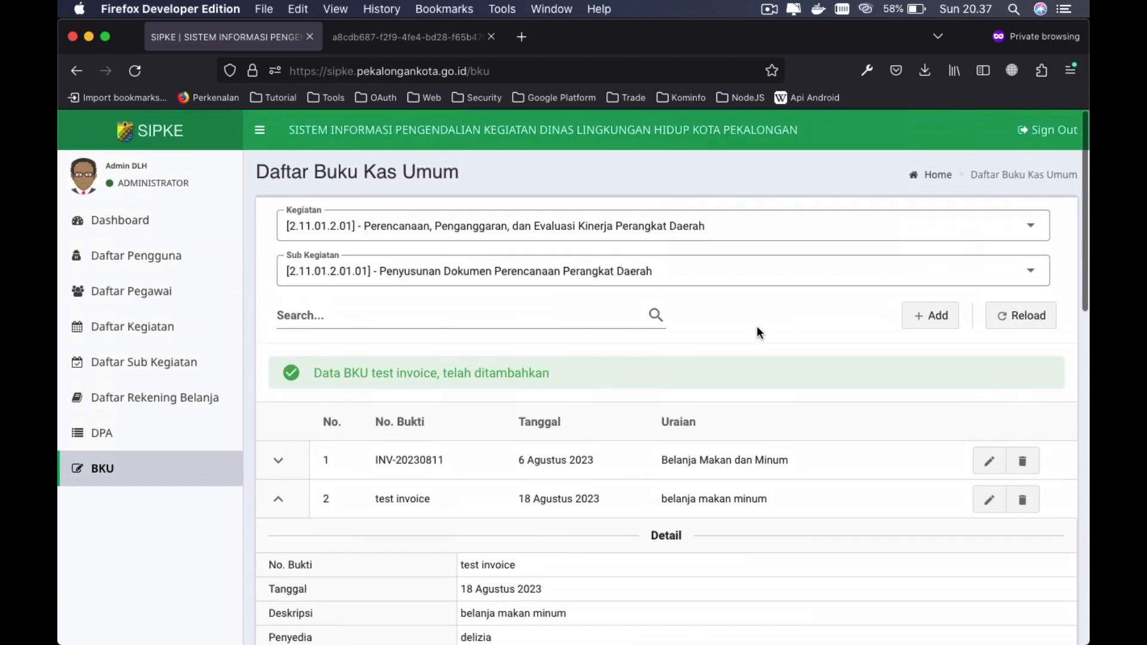
{"action": "scroll", "coordinate": [756, 329], "scroll_direction": "down", "scroll_amount": 3}
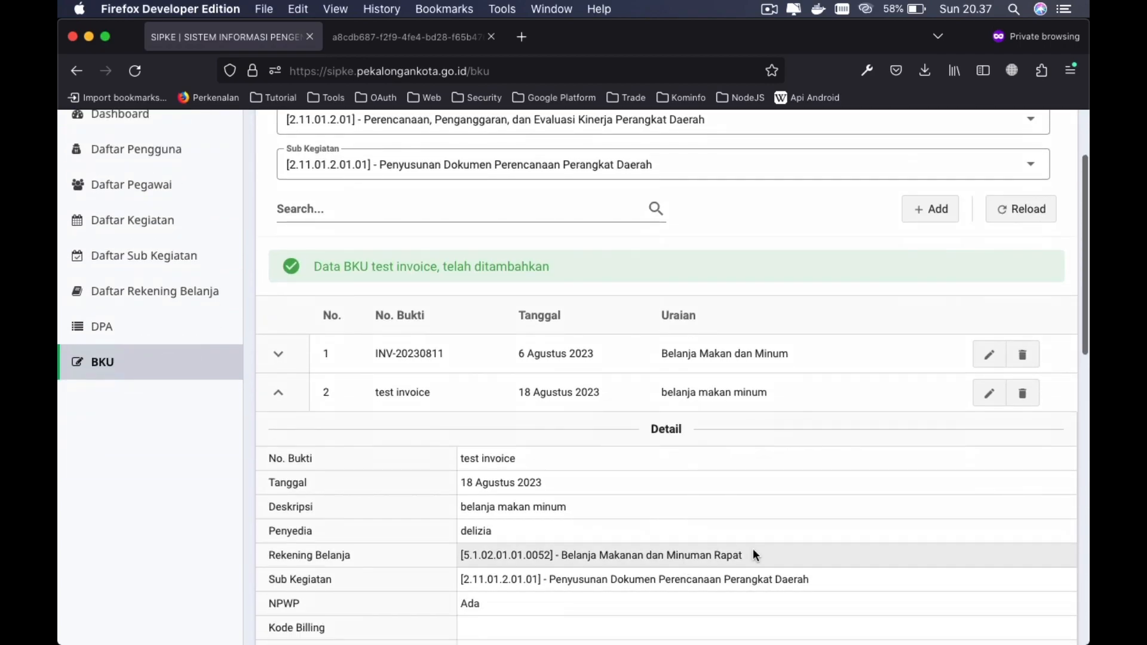
{"action": "left_click", "coordinate": [989, 393]}
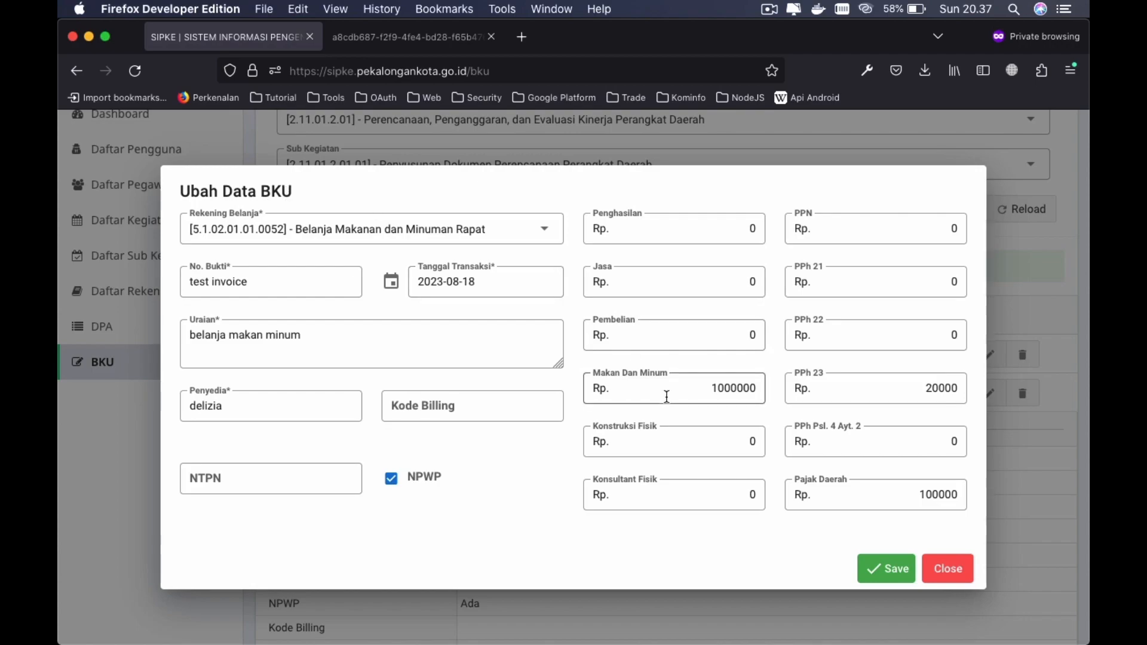
{"action": "left_click", "coordinate": [726, 395]}
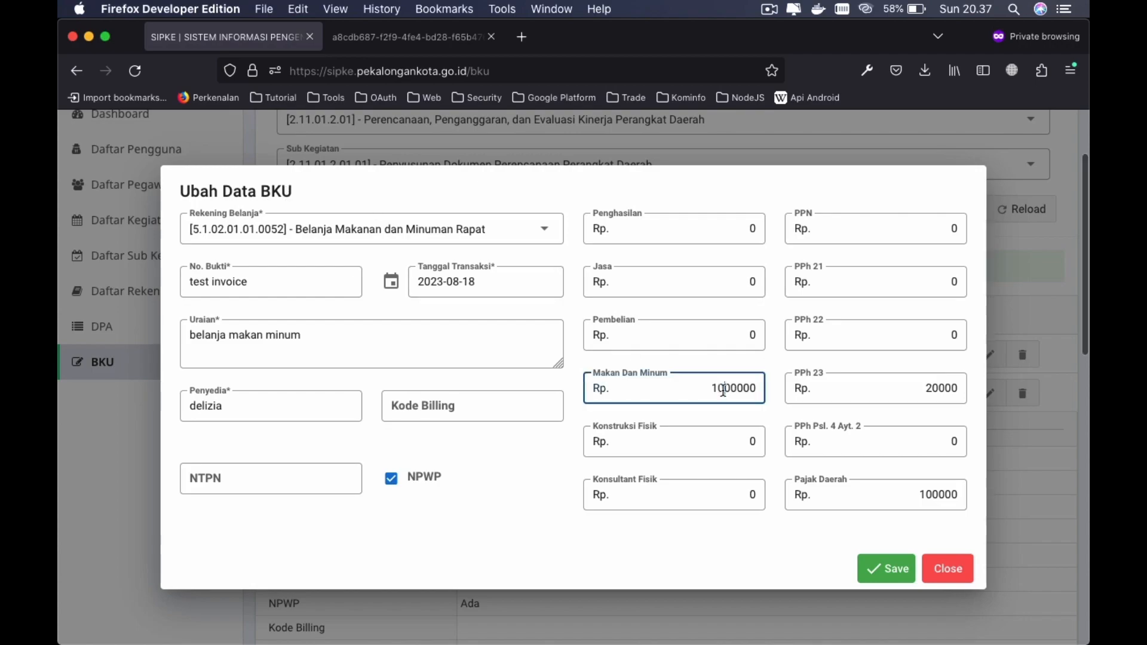
{"action": "key", "text": "BackSpace"}
{"action": "type", "text": "5"}
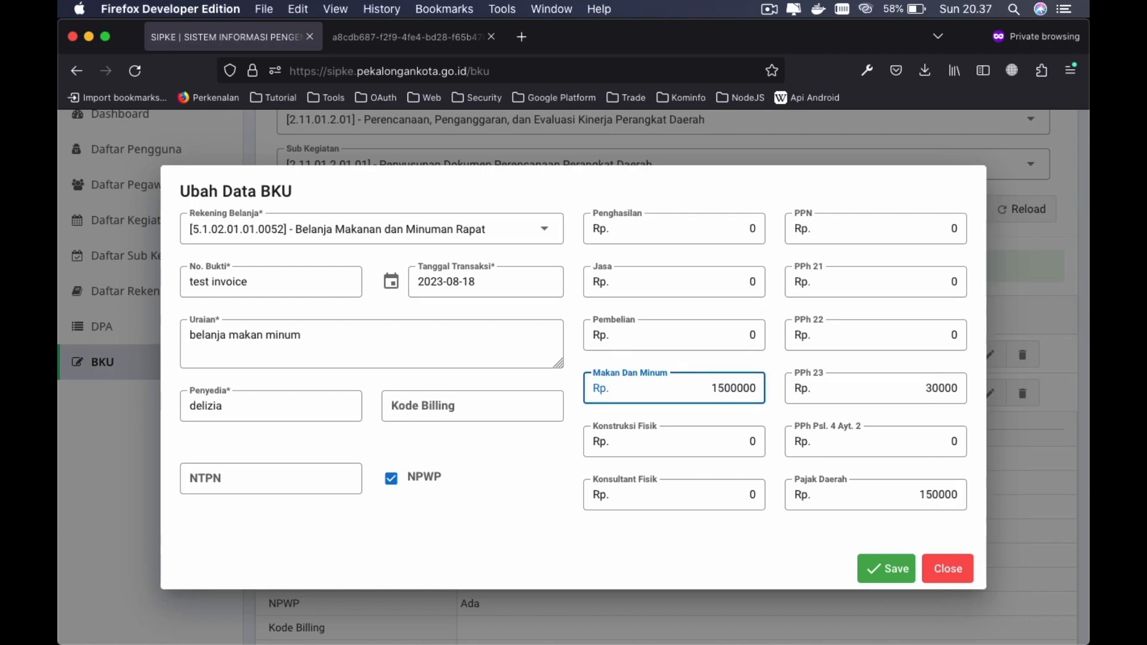
{"action": "left_click", "coordinate": [883, 571]}
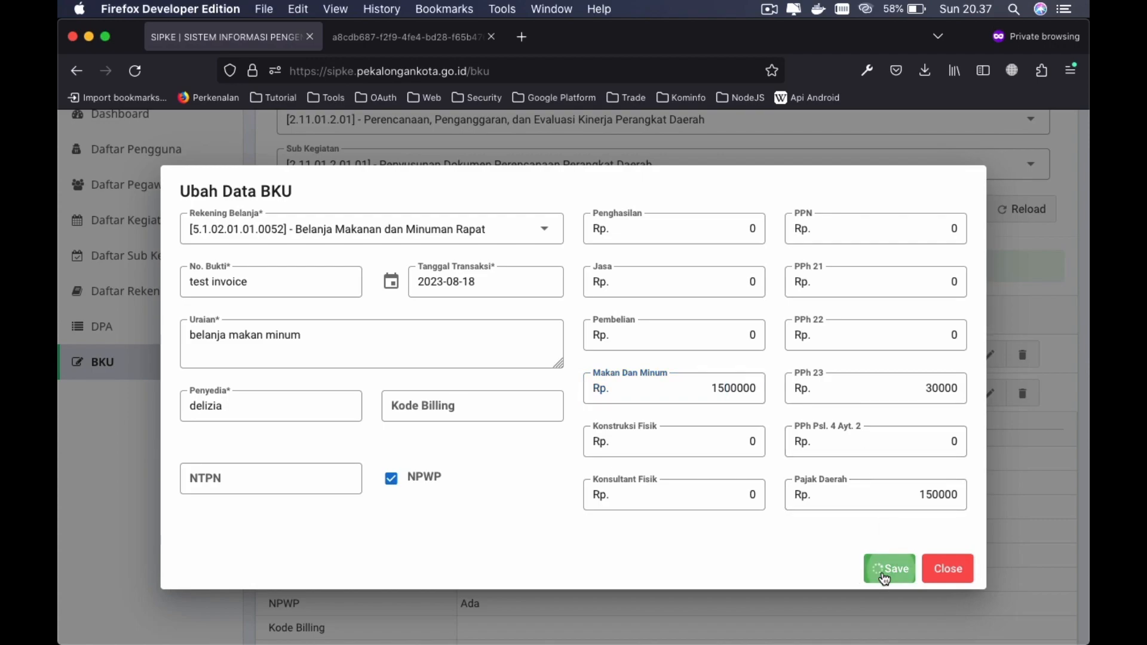
{"action": "scroll", "coordinate": [645, 503], "scroll_direction": "down", "scroll_amount": 6}
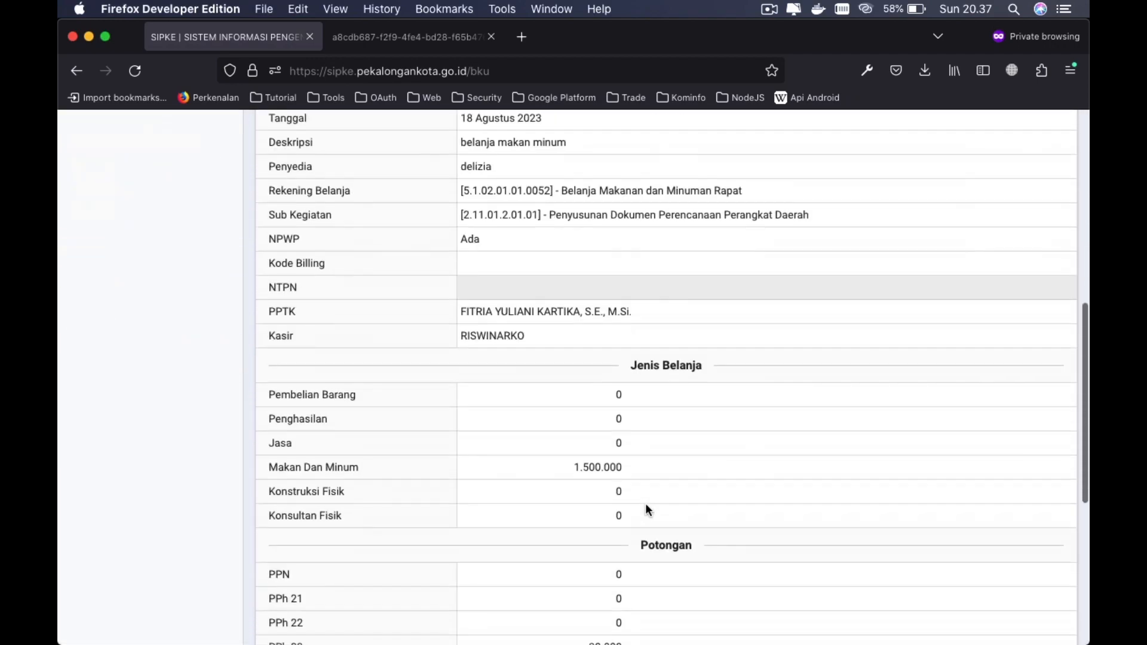
{"action": "scroll", "coordinate": [650, 472], "scroll_direction": "down", "scroll_amount": 4}
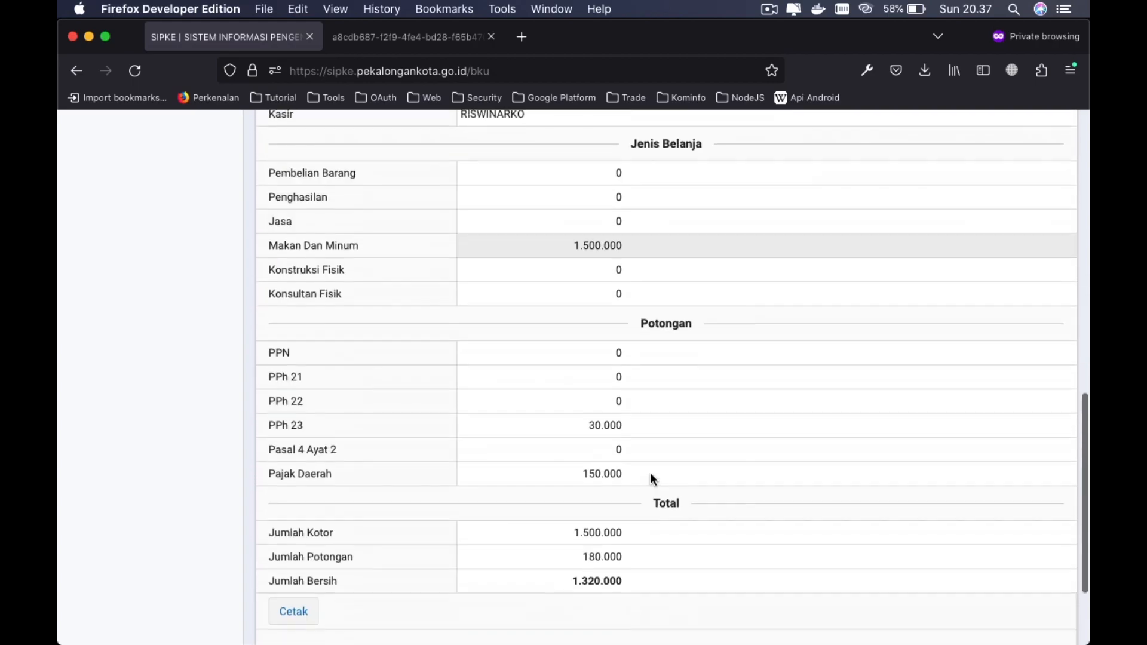
{"action": "scroll", "coordinate": [650, 472], "scroll_direction": "up", "scroll_amount": 12}
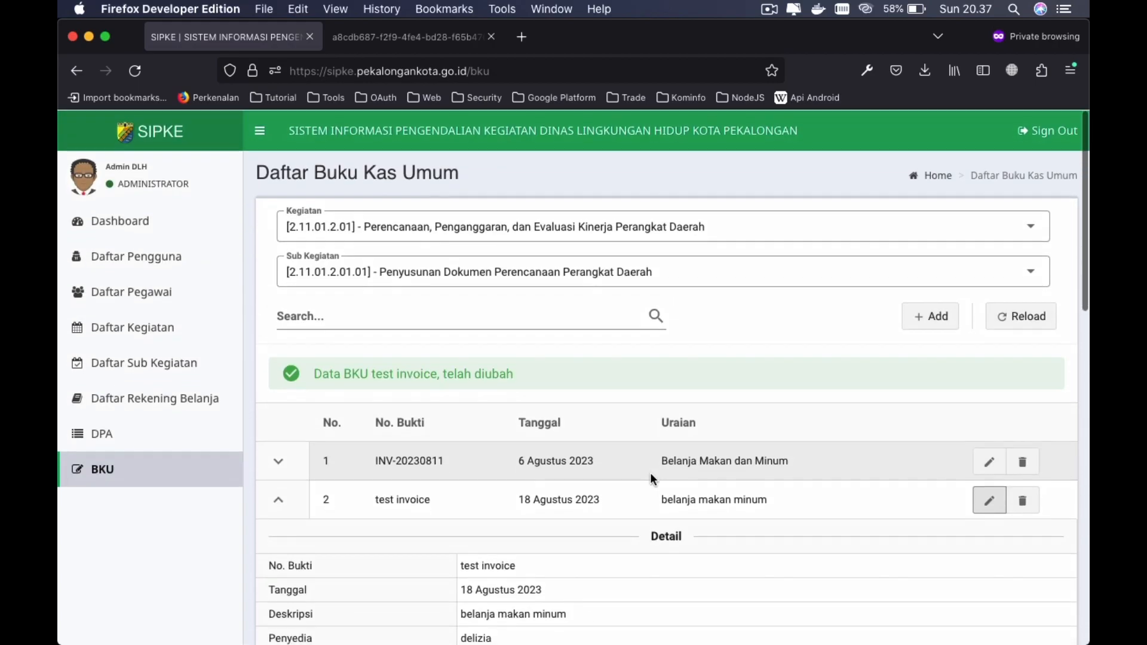
- Delete the test invoice row from the BKU list and confirm with OK
{"action": "scroll", "coordinate": [650, 472], "scroll_direction": "down", "scroll_amount": 2}
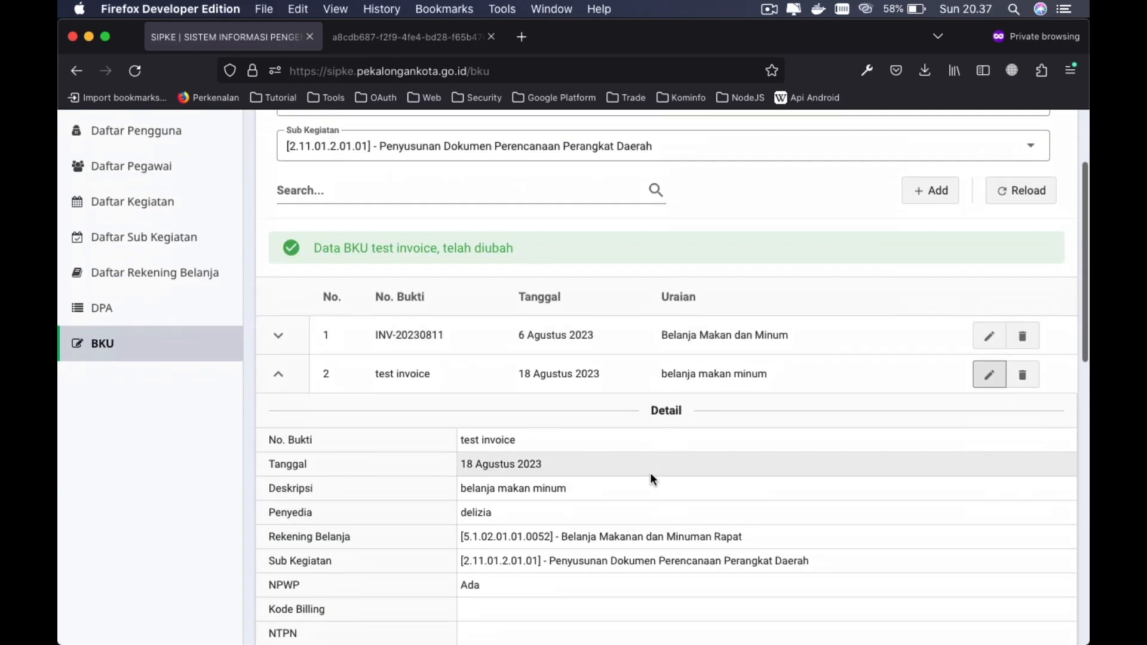
{"action": "left_click", "coordinate": [1025, 381]}
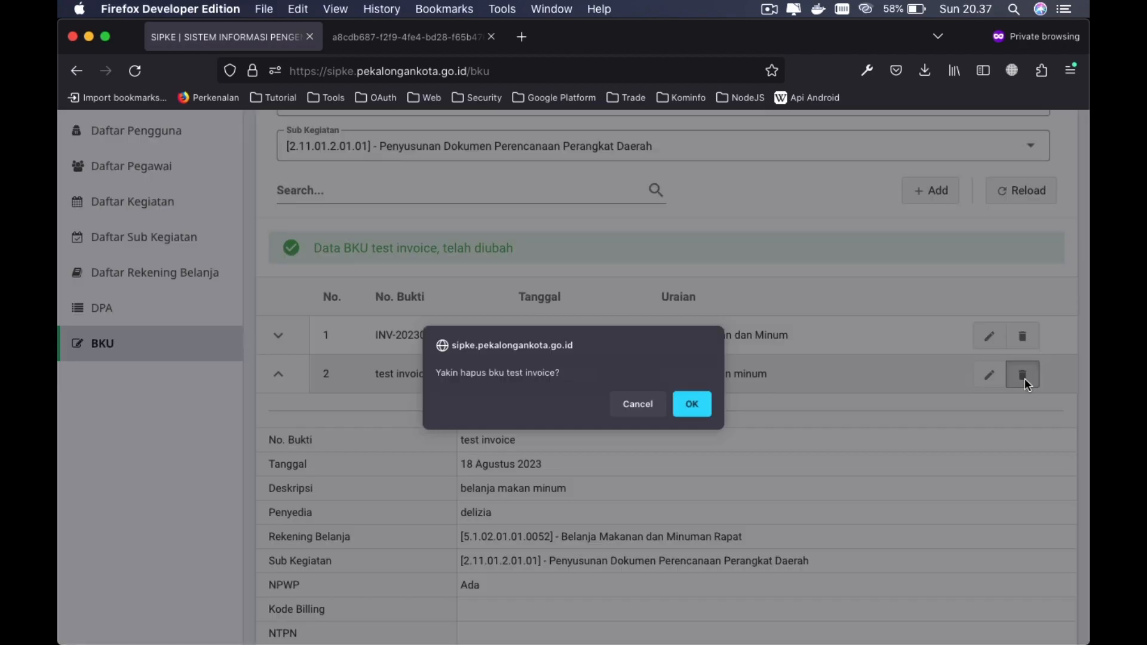
{"action": "left_click", "coordinate": [697, 406]}
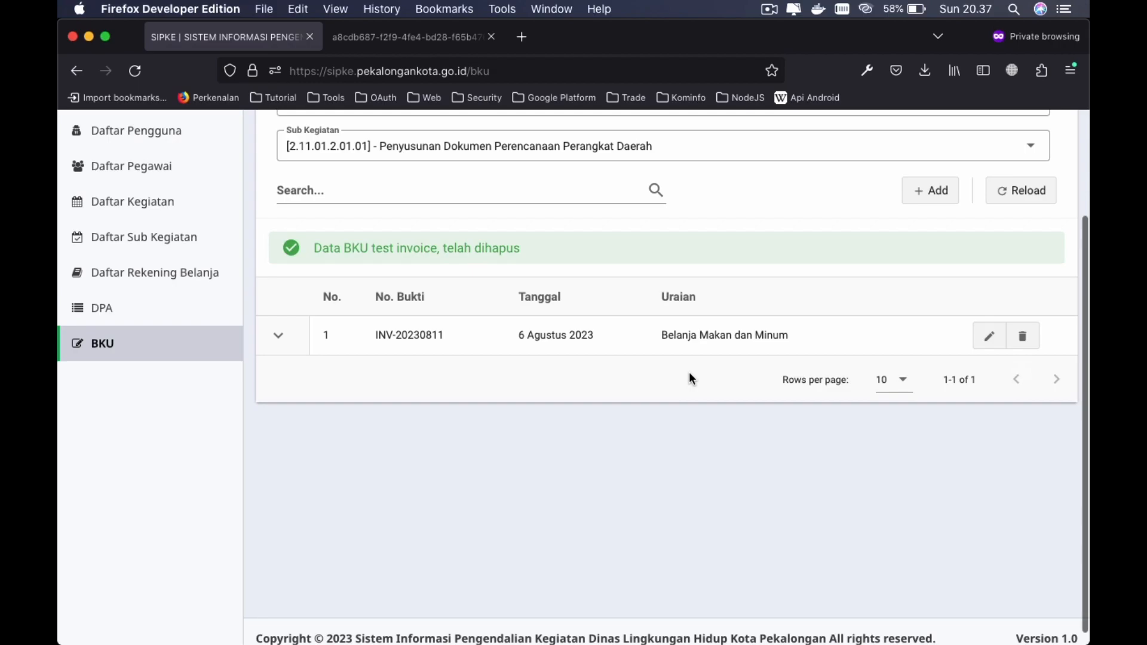
{"action": "scroll", "coordinate": [689, 373], "scroll_direction": "up", "scroll_amount": 4}
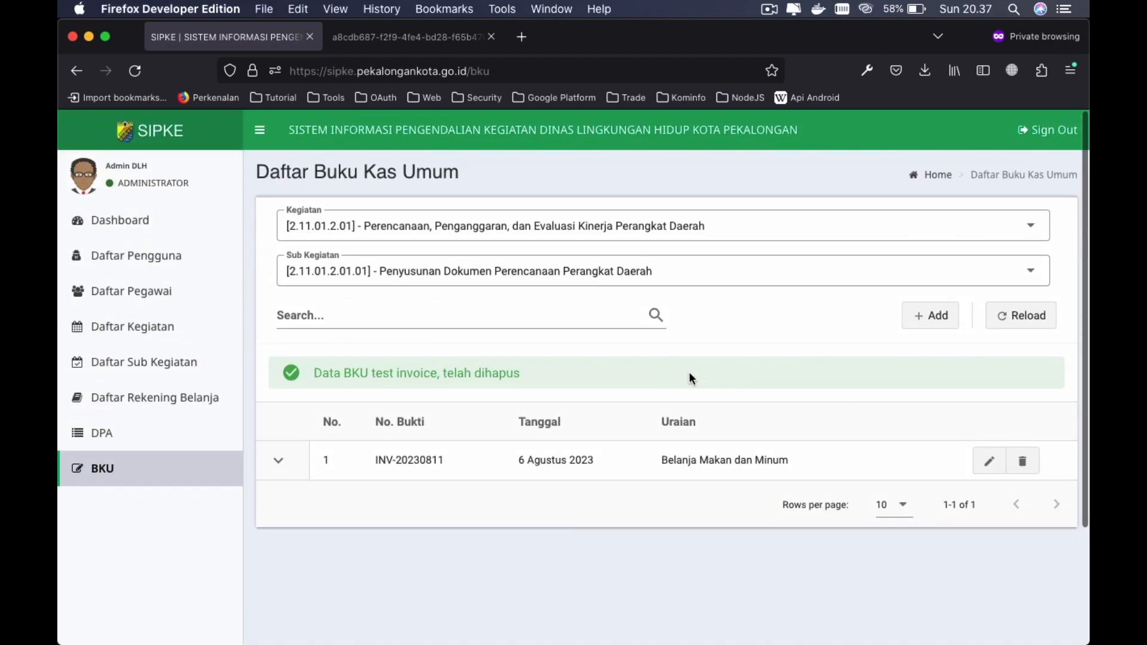